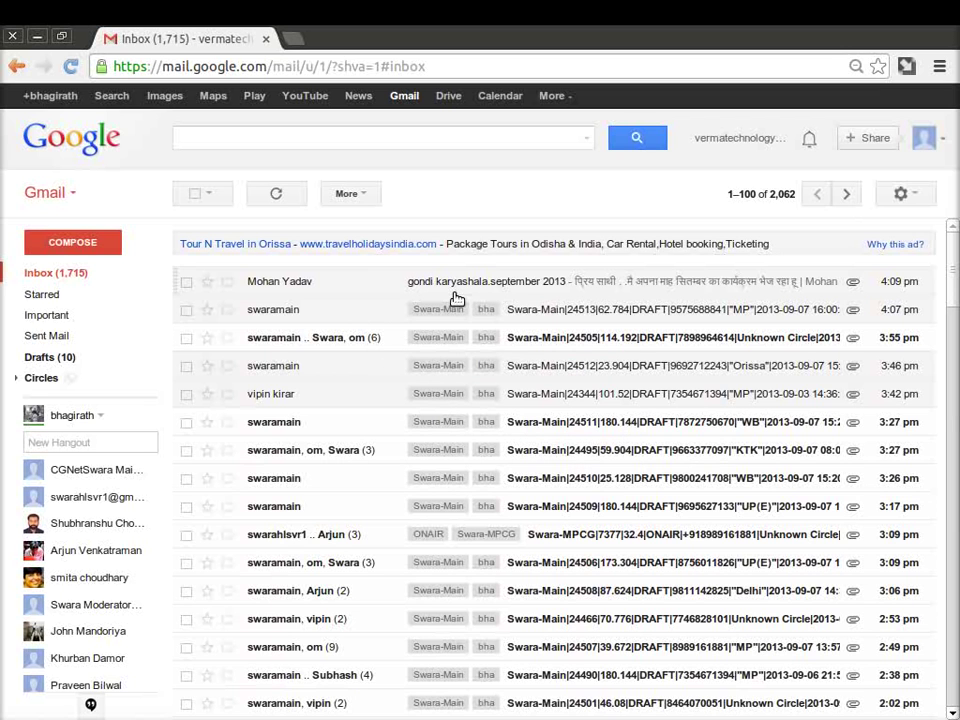
click(200, 135)
text(r)
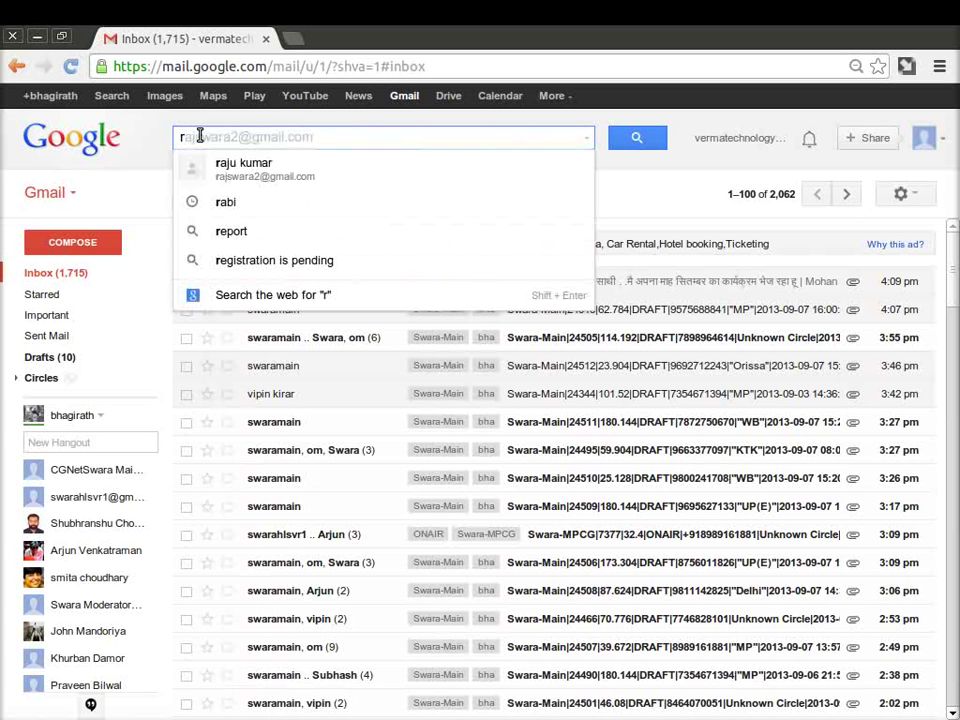
key(BackSpace)
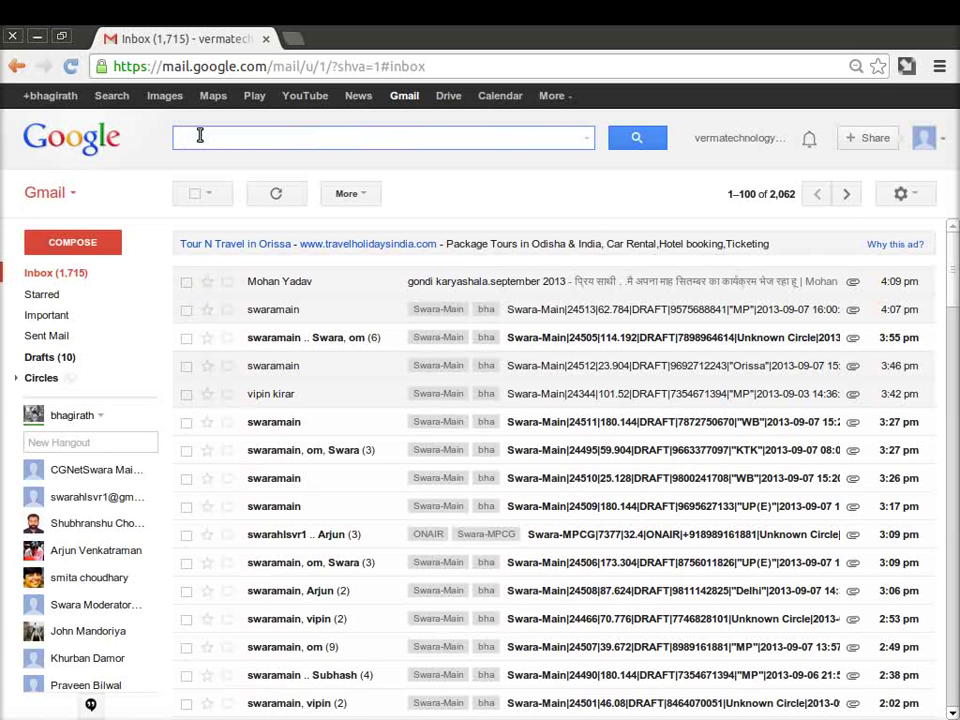
text(ar)
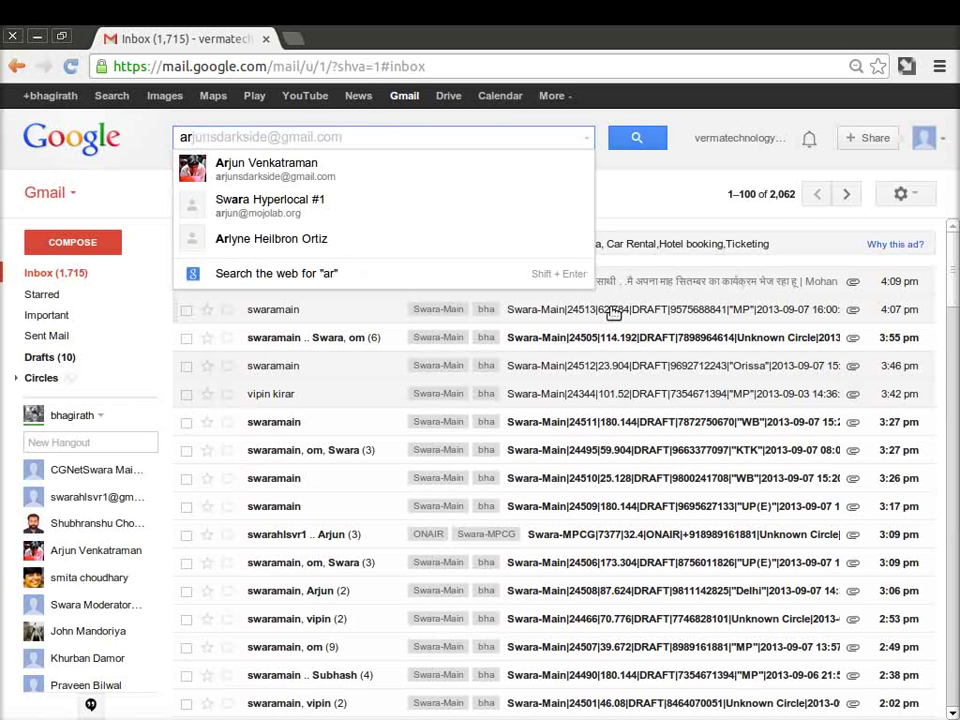
Step: Open the swaramain message for post 24513 and turn off translation for Hindi messages
click(276, 309)
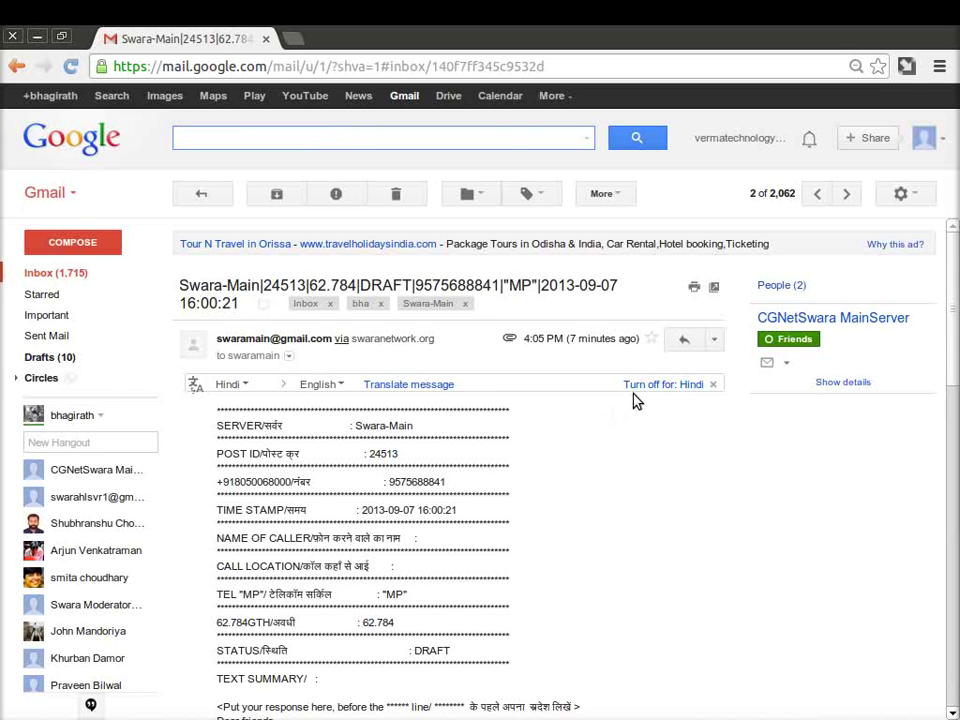
key(ctrl+minus)
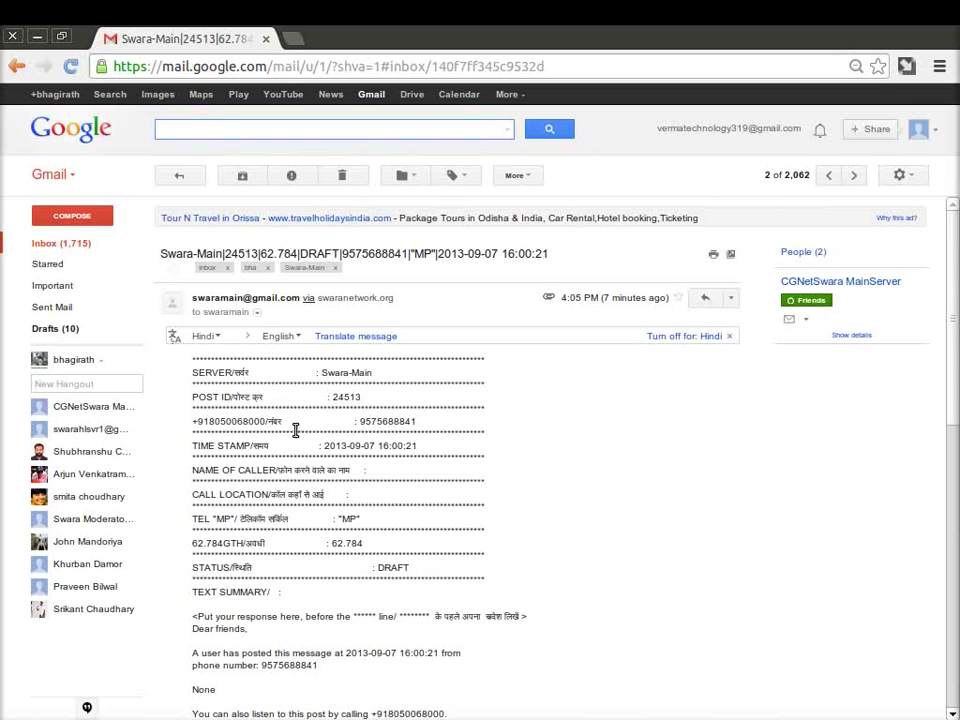
click(678, 341)
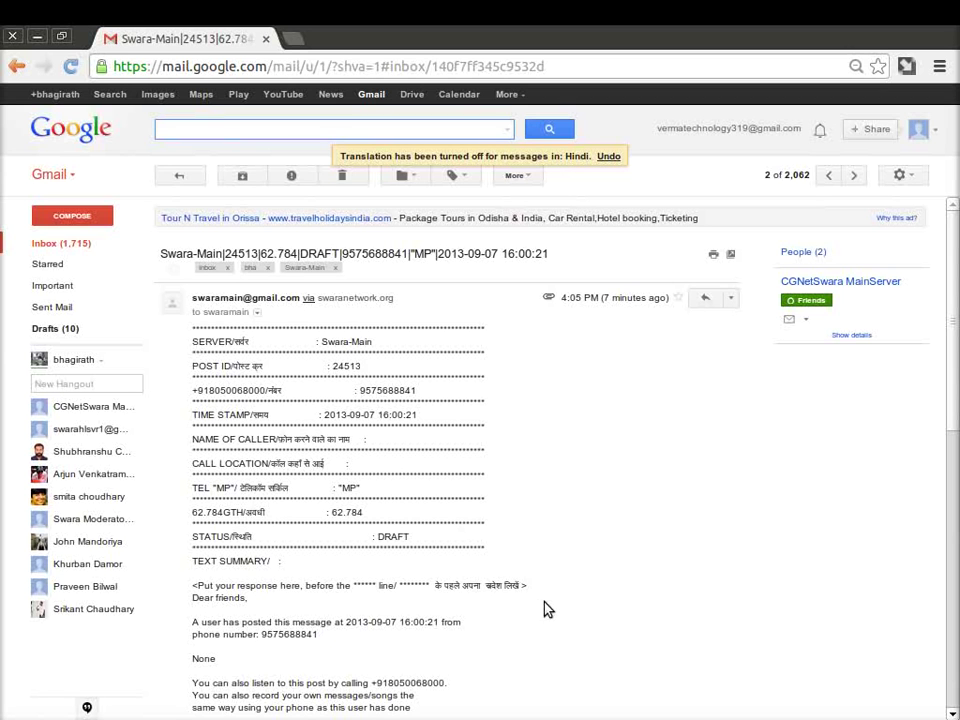
Step: Start a reply to the post 24513 message and expand the trimmed quoted text inside it
drag(953, 405, 955, 583)
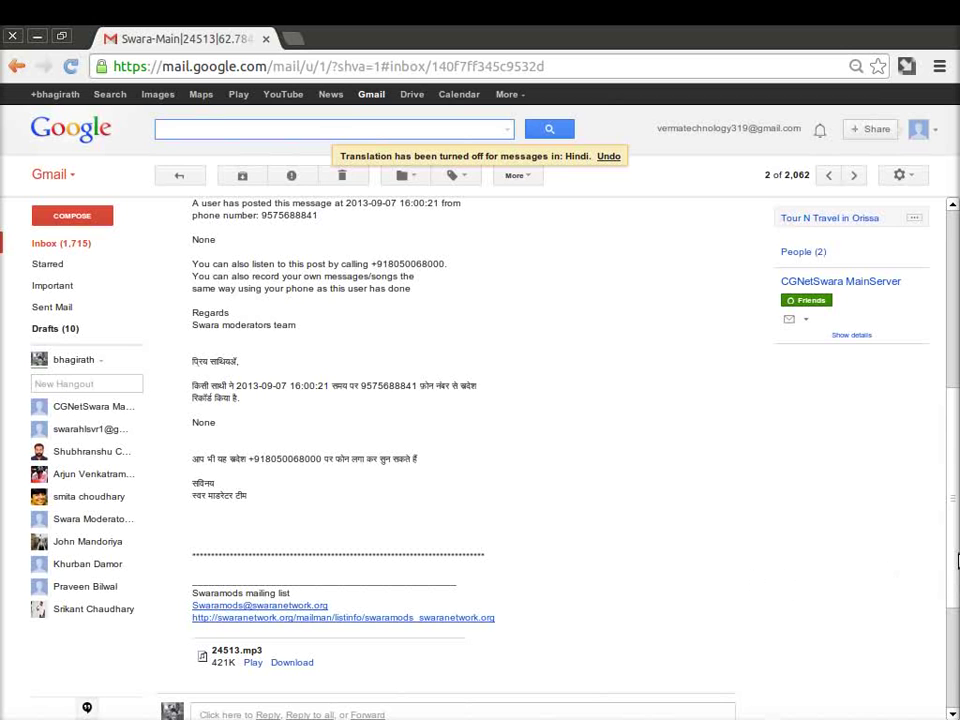
scroll(955, 557, down, 3)
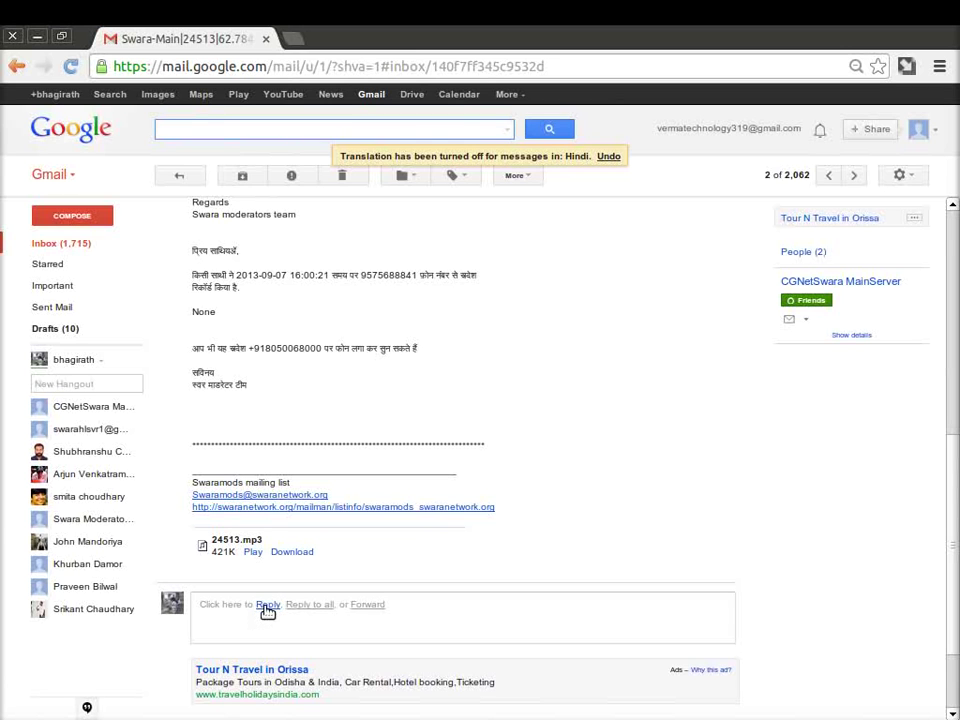
click(267, 605)
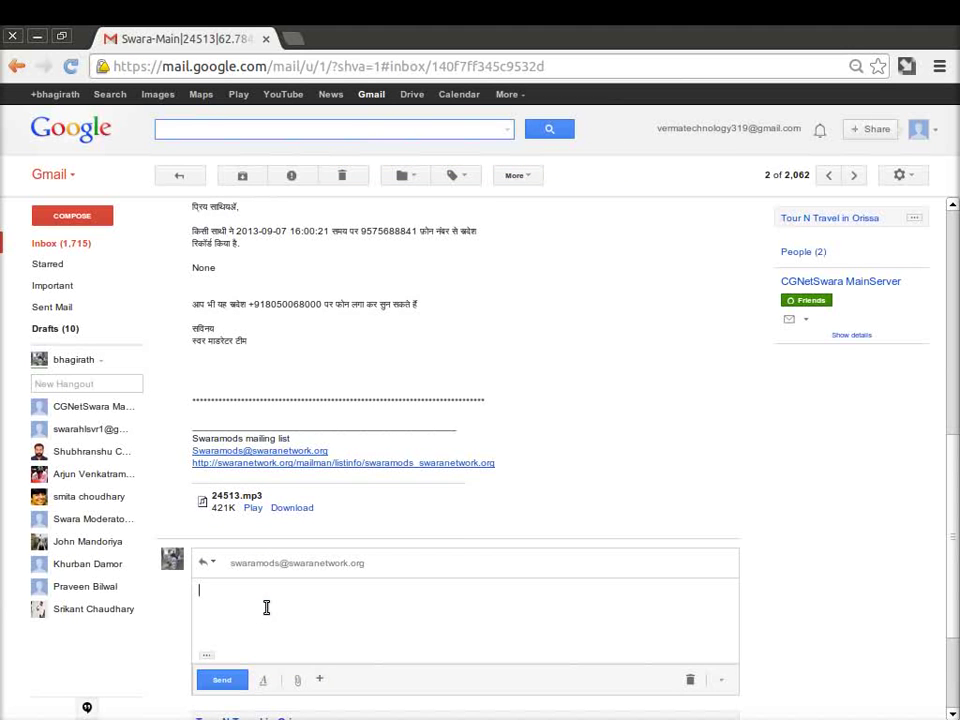
click(207, 660)
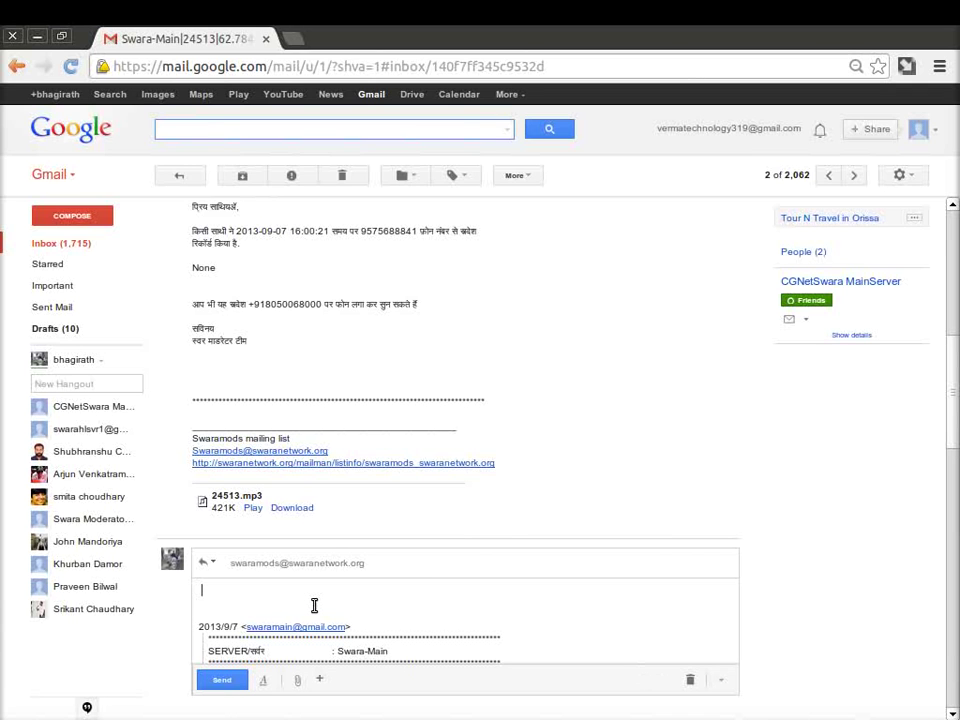
Step: Examine the quoted report's fields in the reply, including server, post ID, number, time stamp, caller name, call location and telecom circle
key(Down)
key(Down)
key(Right)
key(Right)
key(Down)
key(Down)
key(Down)
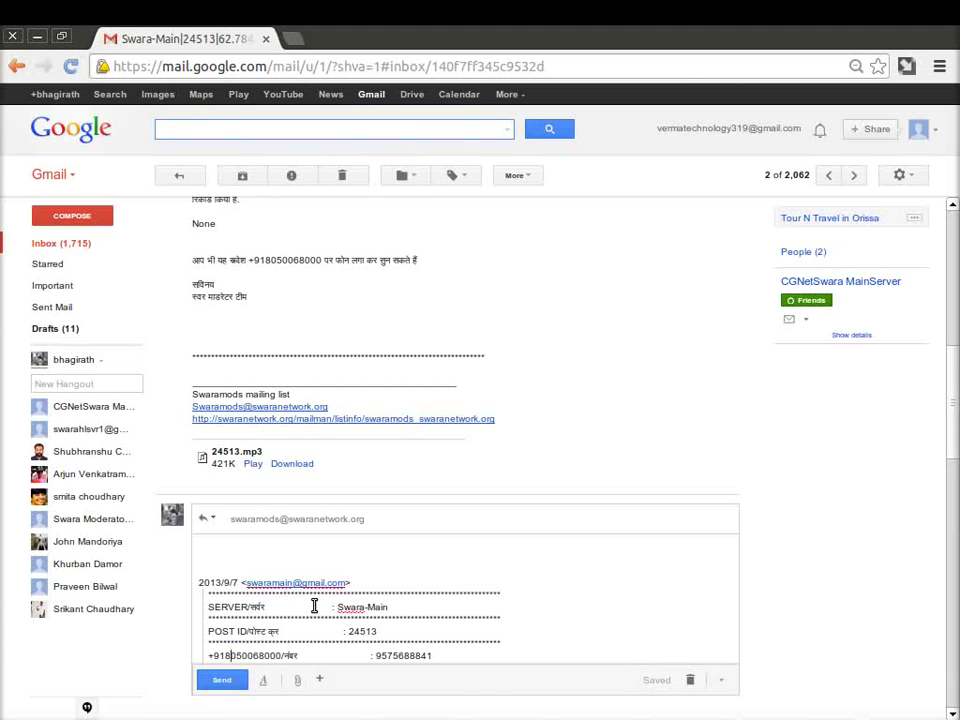
key(Up)
key(Up)
key(Right)
key(Right)
key(Right)
key(Right)
key(Right)
key(Right)
key(Right)
key(Right)
key(Right)
key(Right)
key(Right)
key(Right)
key(Right)
key(Down)
key(Down)
key(Down)
key(Down)
key(Down)
key(Down)
key(Down)
key(Up)
key(Up)
key(Up)
key(Up)
key(Up)
key(Up)
key(Up)
key(Up)
key(Up)
key(Up)
key(Down)
key(Down)
key(Down)
key(Down)
key(Right)
key(Right)
key(Right)
key(Right)
key(Right)
key(Right)
key(Right)
key(Right)
key(Right)
key(Right)
key(Right)
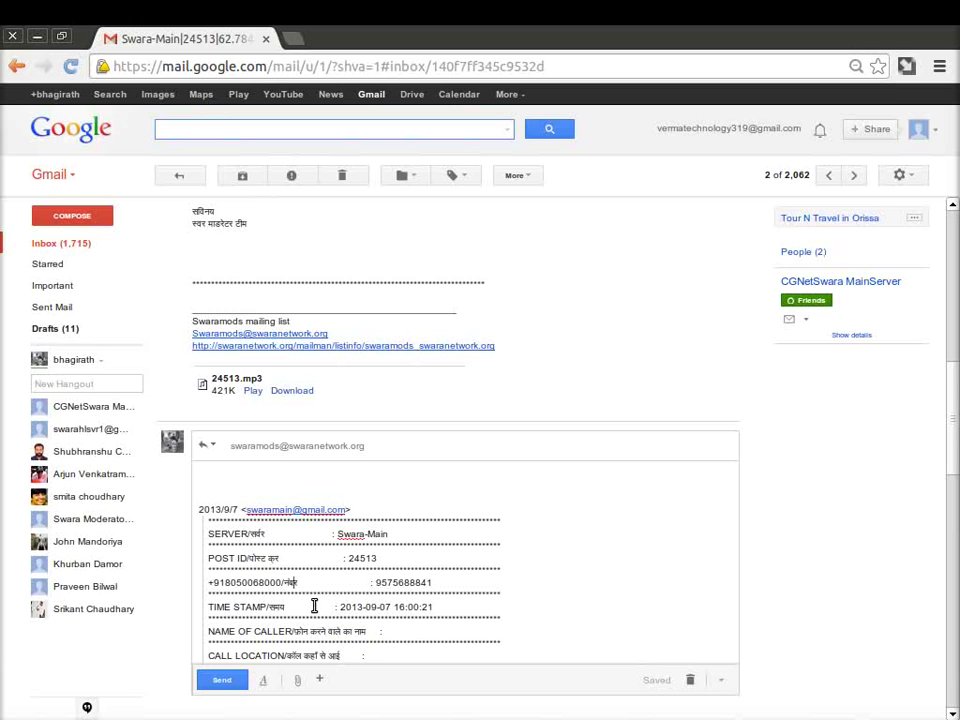
key(Right)
key(Right)
key(Right)
key(Right)
key(Right)
key(Right)
key(Right)
key(Right)
key(Right)
key(Right)
key(Right)
key(Right)
key(Right)
key(Right)
key(Right)
key(Down)
key(Down)
key(Down)
key(Down)
key(Down)
key(Down)
key(Down)
key(Down)
key(Down)
key(Up)
key(Up)
key(Up)
key(Up)
key(Up)
key(Up)
key(Up)
key(Up)
key(Up)
key(Up)
key(Up)
key(Up)
key(Up)
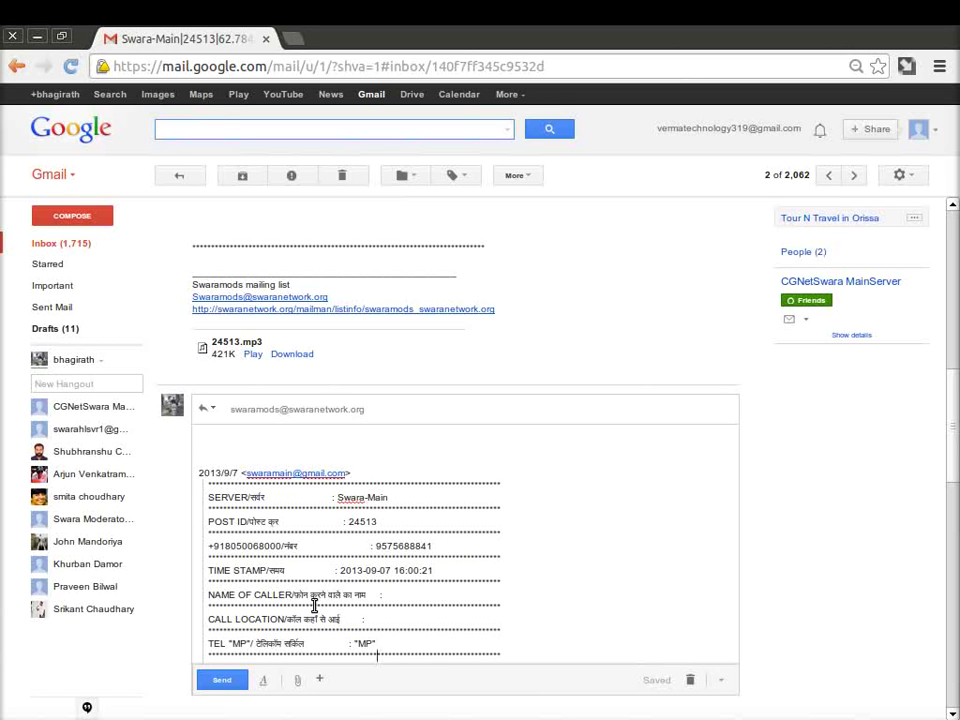
key(Up)
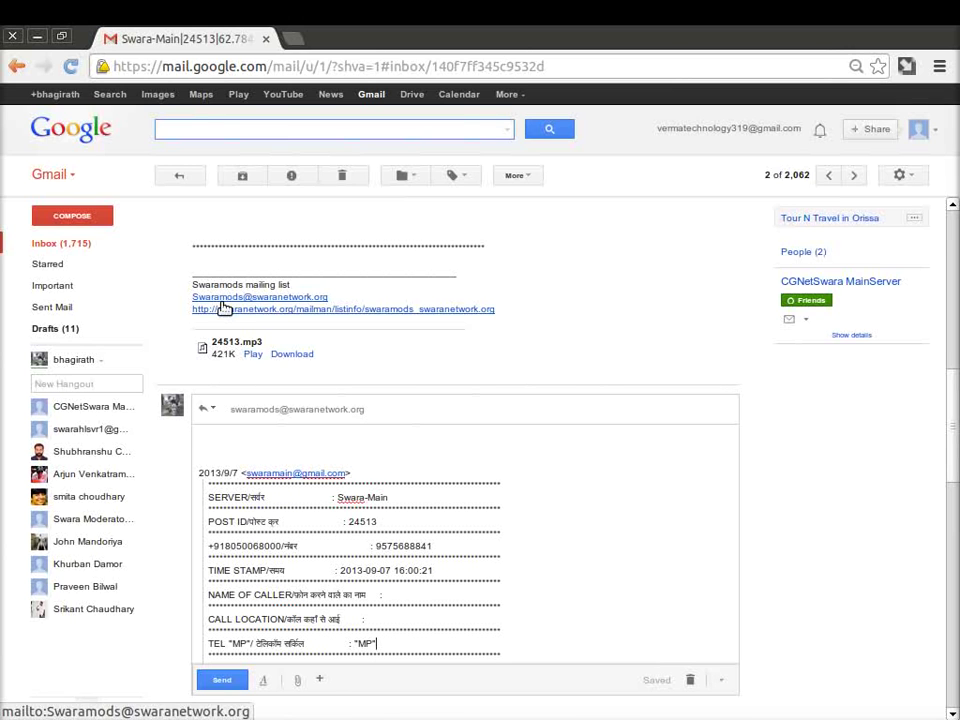
Step: Play the attached recording 24513.mp3 and enter "unknown" for both the caller's name and the call location in the quoted form
click(252, 356)
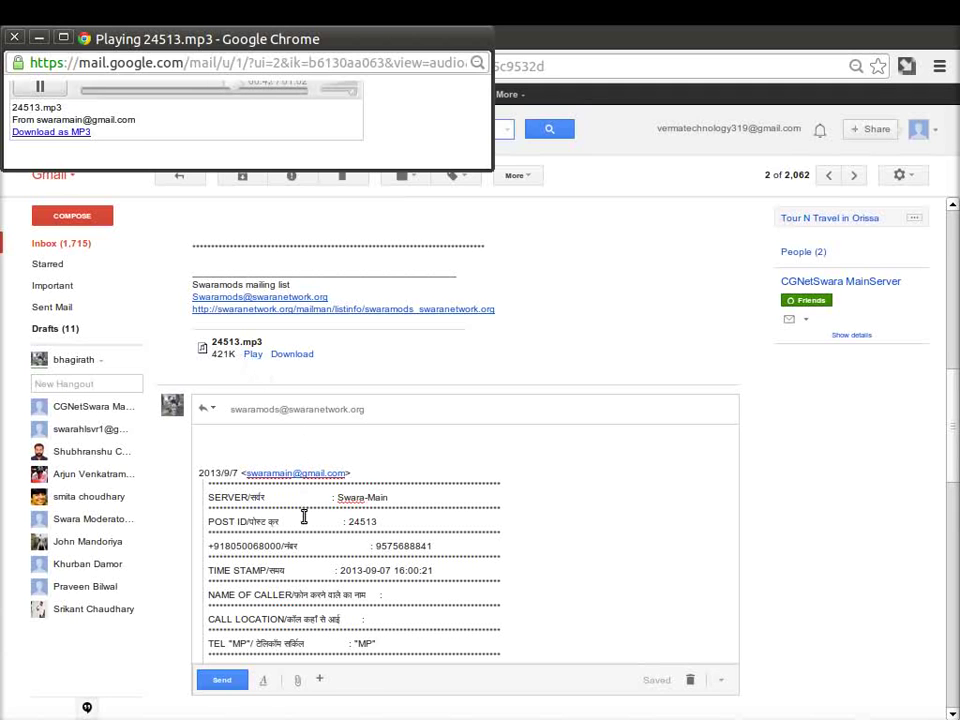
click(392, 595)
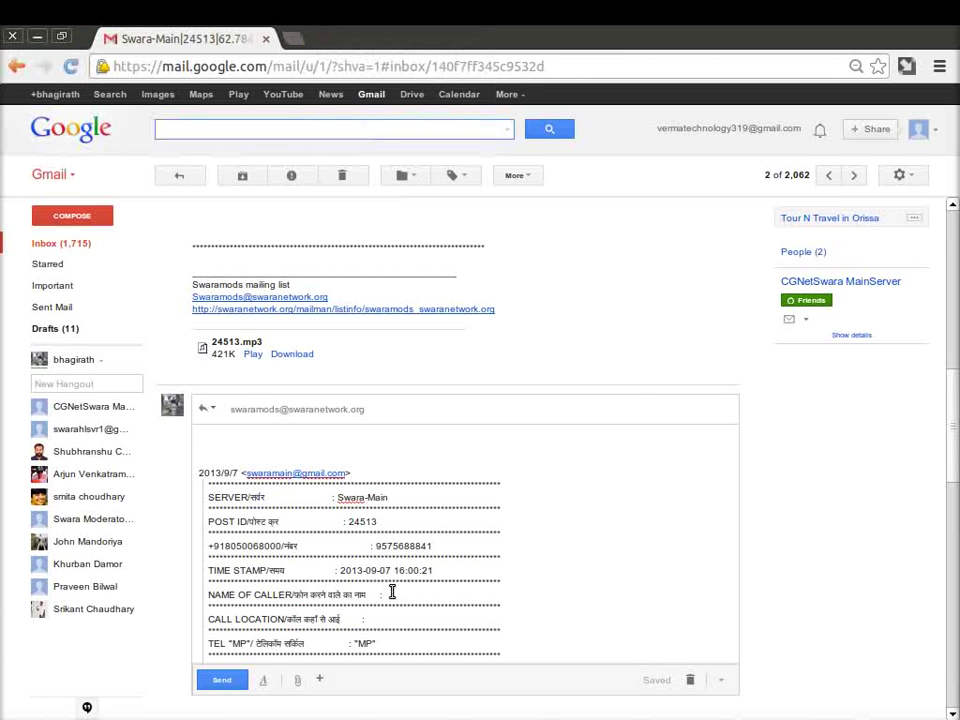
text(ua)
text(mo)
text(wn)
key(Down)
text(unknown)
Step: Examine the rest of the quoted message in the reply, from the telecom circle and status through the text summary to the mailing list footer
key(Down)
key(Down)
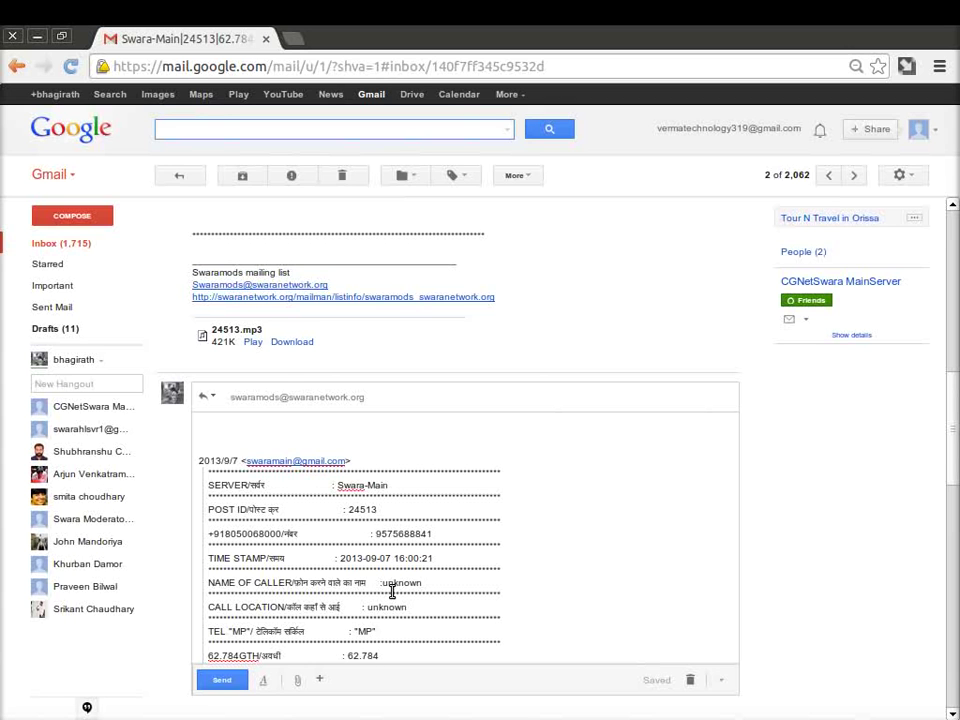
key(Down)
key(Down)
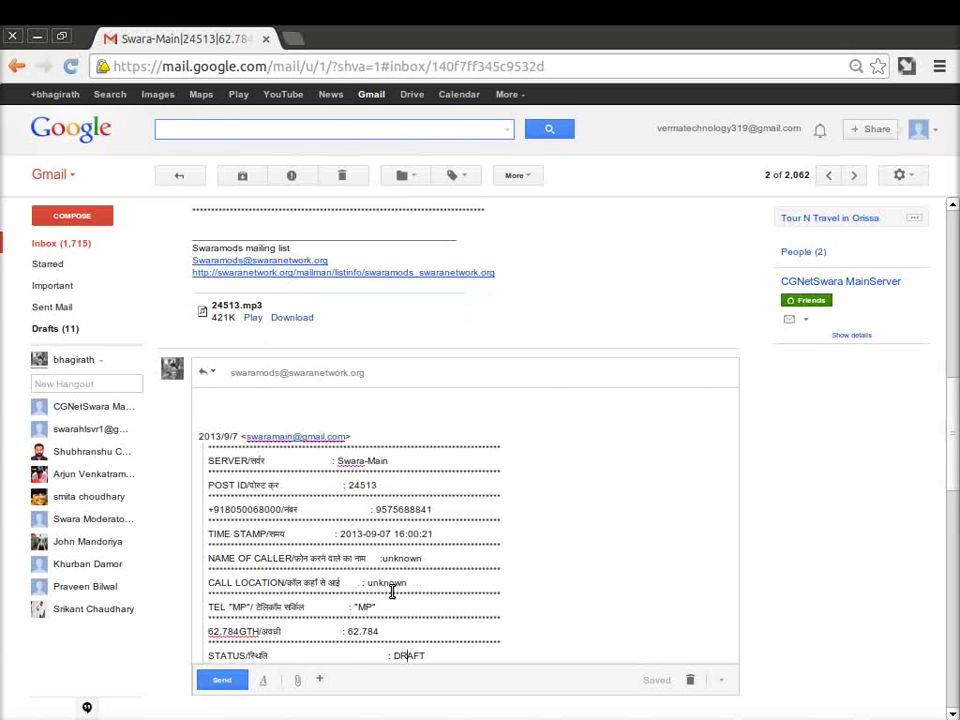
key(Down)
key(Down)
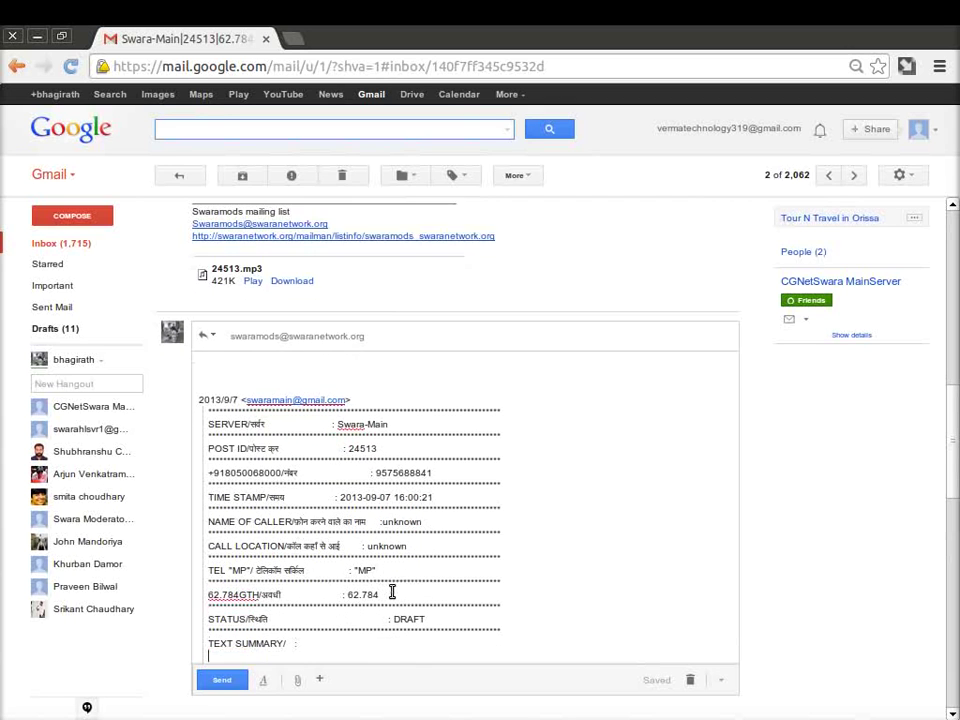
key(Down)
key(Down)
key(Down)
key(Down)
key(Down)
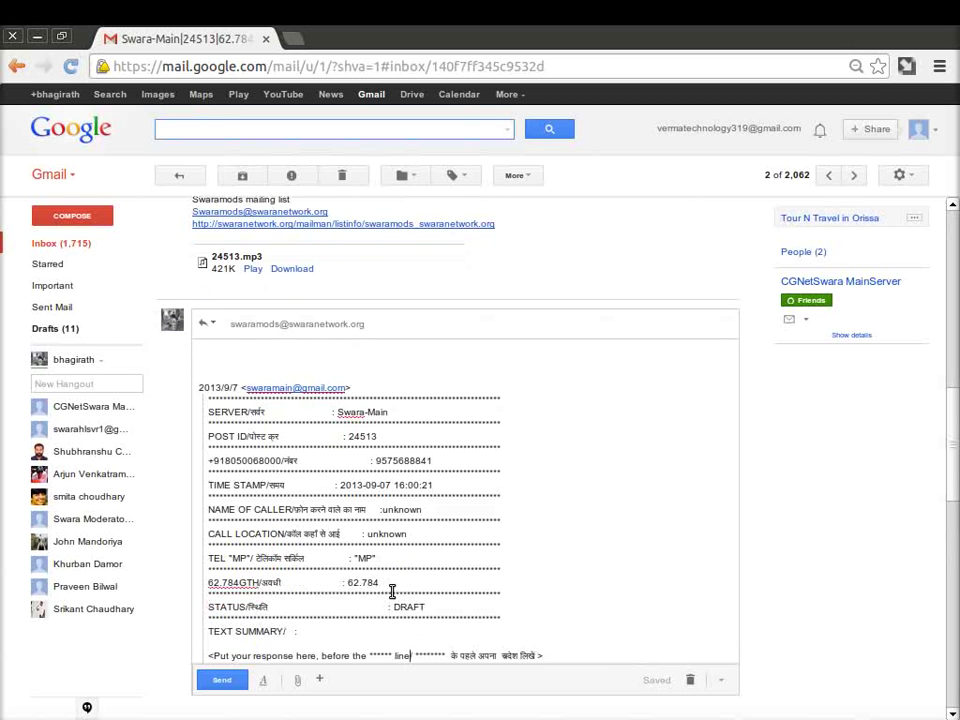
key(Down)
key(Down)
key(Down)
key(Down)
key(Down)
key(Down)
key(Down)
key(Down)
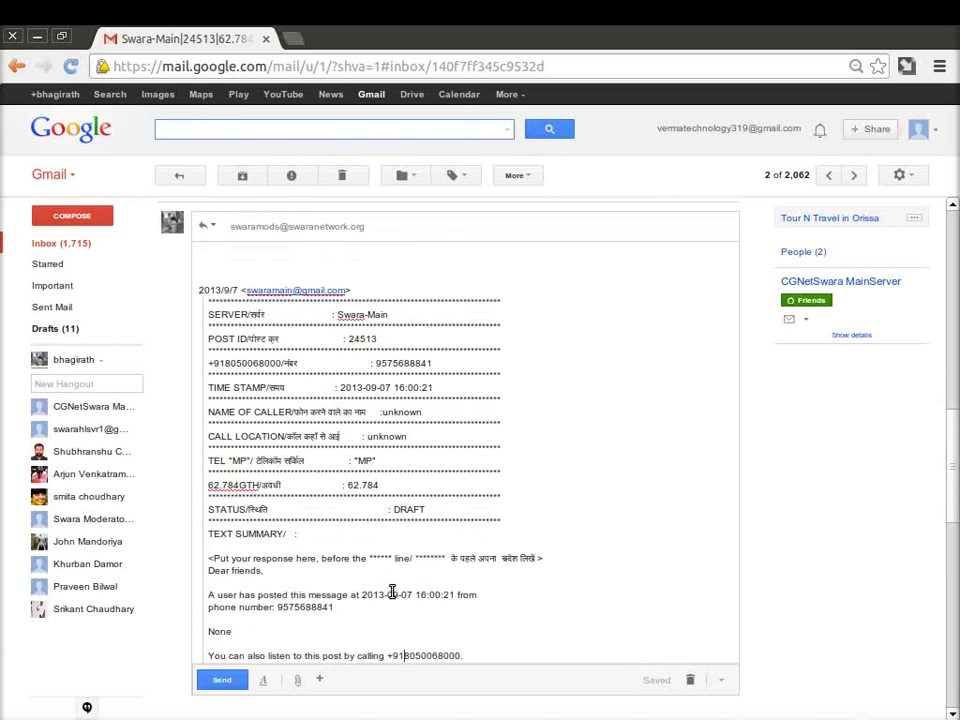
key(Down)
key(Down)
key(Down)
key(Down)
key(Down)
key(Down)
key(Down)
key(Down)
key(Down)
key(Down)
key(Down)
key(Down)
key(Down)
key(Down)
key(Down)
key(Down)
key(Down)
key(Down)
key(Down)
key(Down)
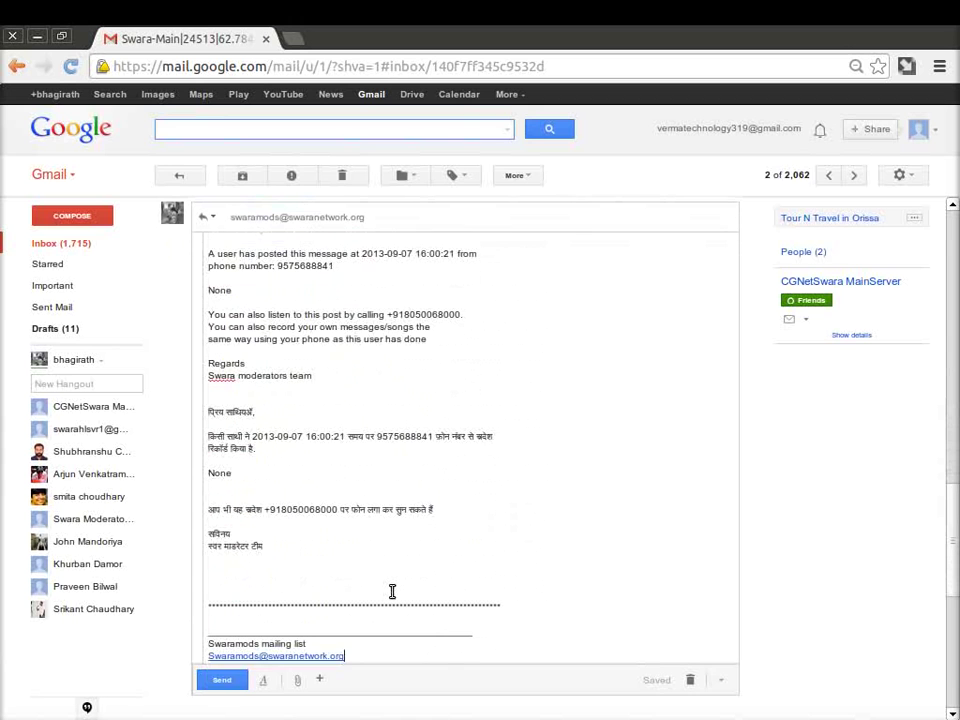
Step: Delete the response placeholder and the entire English and Hindi template message under TEXT SUMMARY in the quoted form
key(Up)
key(Up)
key(Up)
key(Up)
key(Up)
key(Up)
key(Up)
key(Up)
key(Up)
key(Up)
key(Up)
key(Up)
key(Up)
key(Up)
key(Up)
key(Up)
key(Up)
key(Up)
key(Up)
key(Up)
key(Up)
key(Up)
key(Up)
key(Up)
key(Up)
key(Up)
key(Up)
key(Up)
key(Up)
key(Up)
key(Up)
key(Up)
key(End)
key(Up)
key(Up)
key(Up)
key(Up)
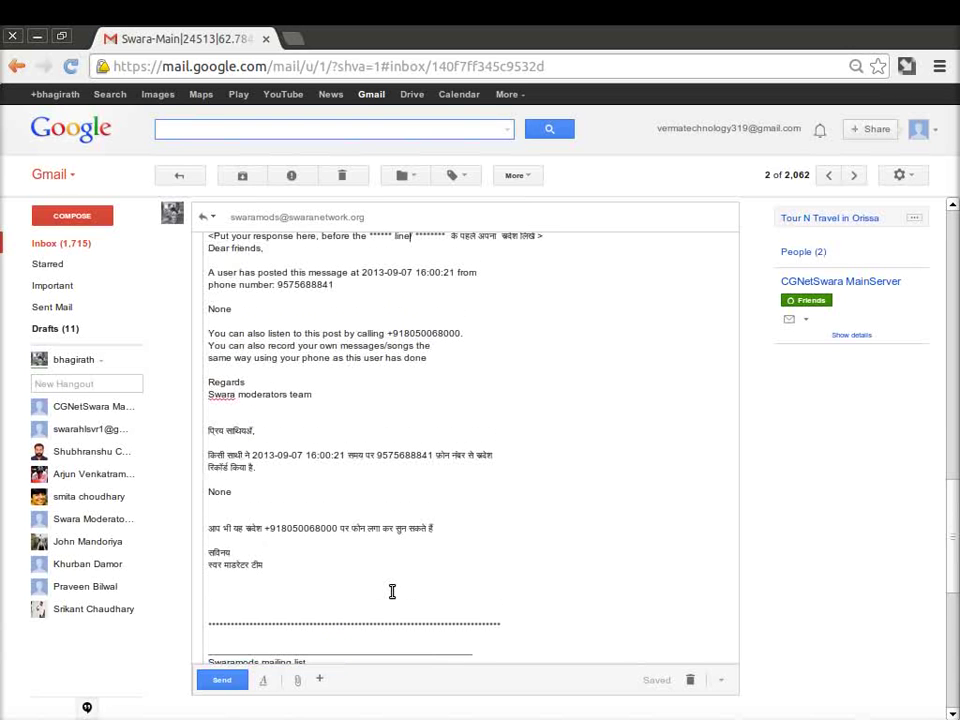
key(Up)
key(Up)
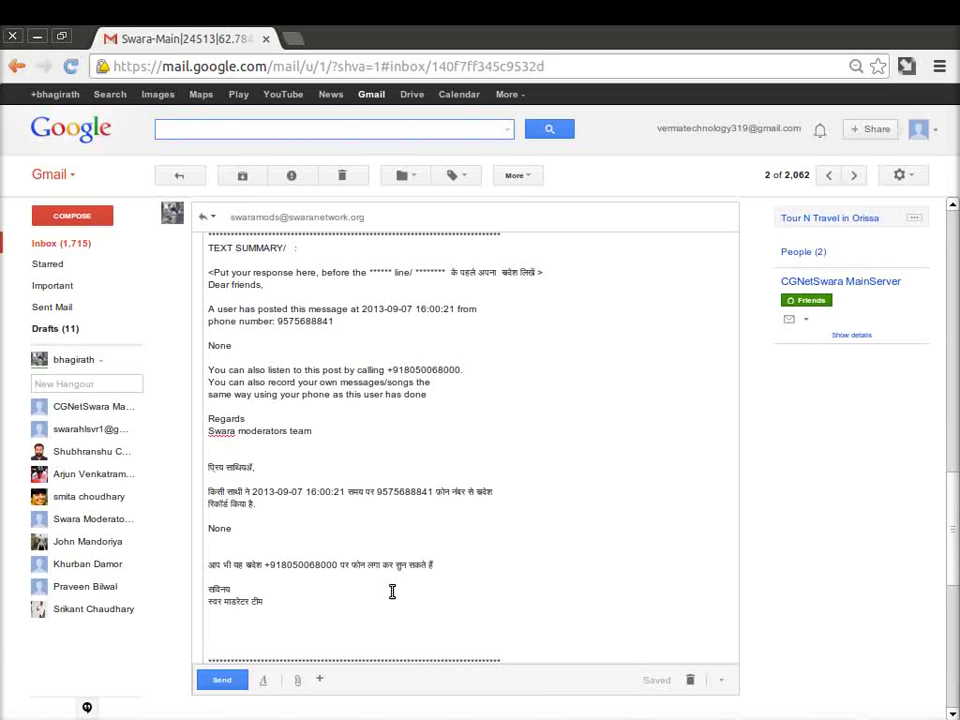
key(Down)
key(BackSpace)
text(/)
key(Left)
key(Left)
key(Left)
key(Left)
key(Left)
key(Left)
key(Left)
key(Left)
key(Left)
key(Left)
key(Left)
key(Left)
key(Left)
key(Left)
key(Left)
key(Left)
key(Left)
key(Left)
key(Left)
key(Left)
key(Left)
key(Left)
key(Left)
key(Left)
key(Left)
key(Home)
key(shift+Down)
key(shift+Down)
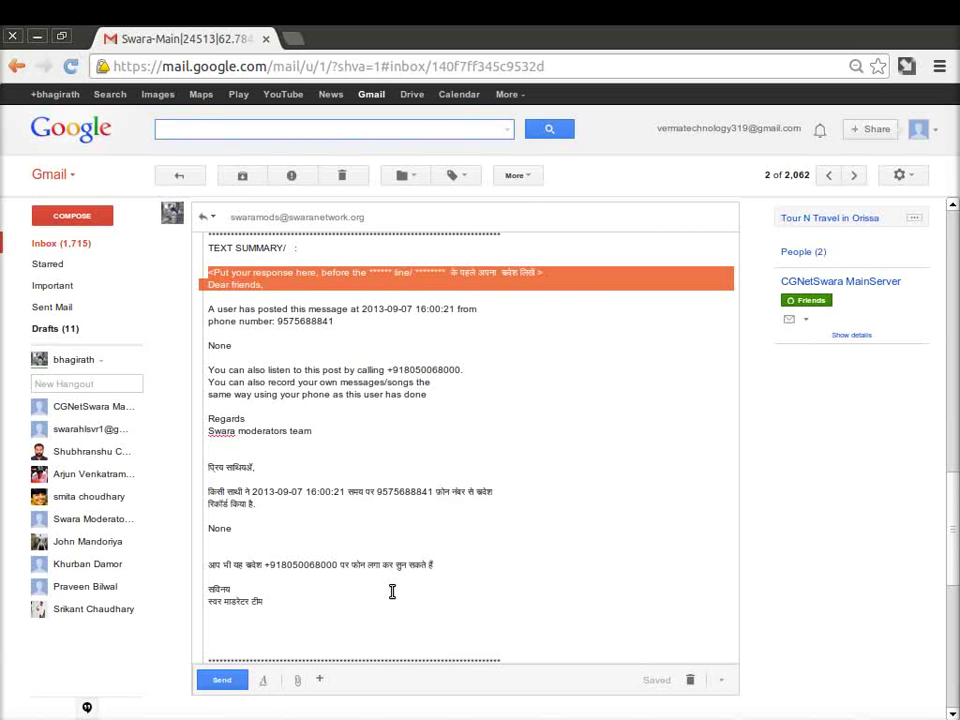
key(shift+Down)
key(shift+Down)
key(shift+Down)
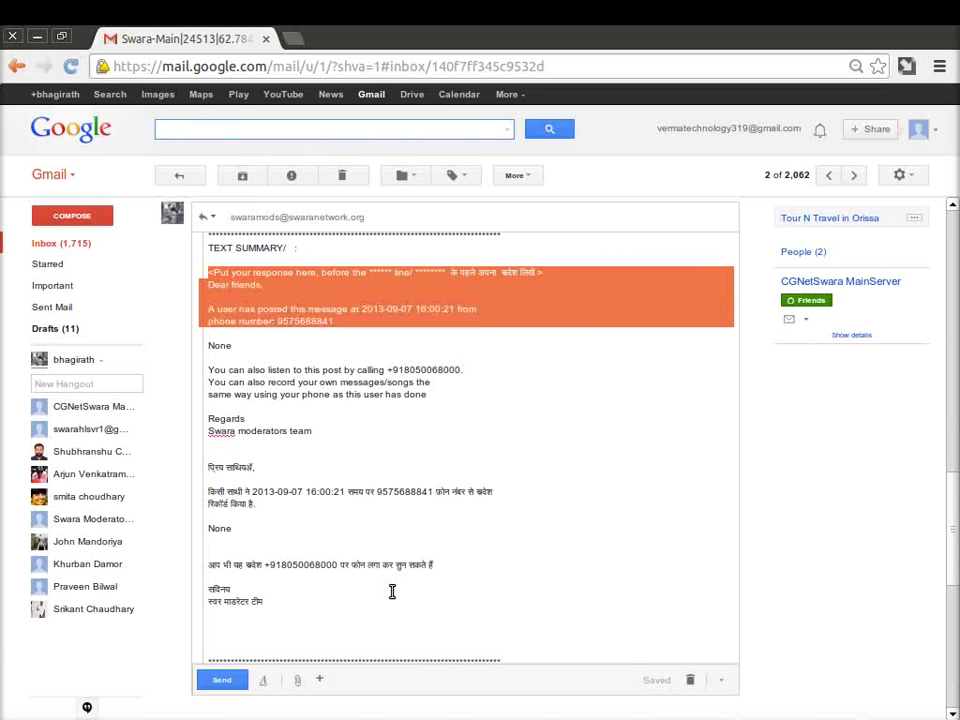
key(shift+Down)
key(shift+Down)
key(shift+Down)
key(shift+Down)
key(shift+Down)
key(shift+Down)
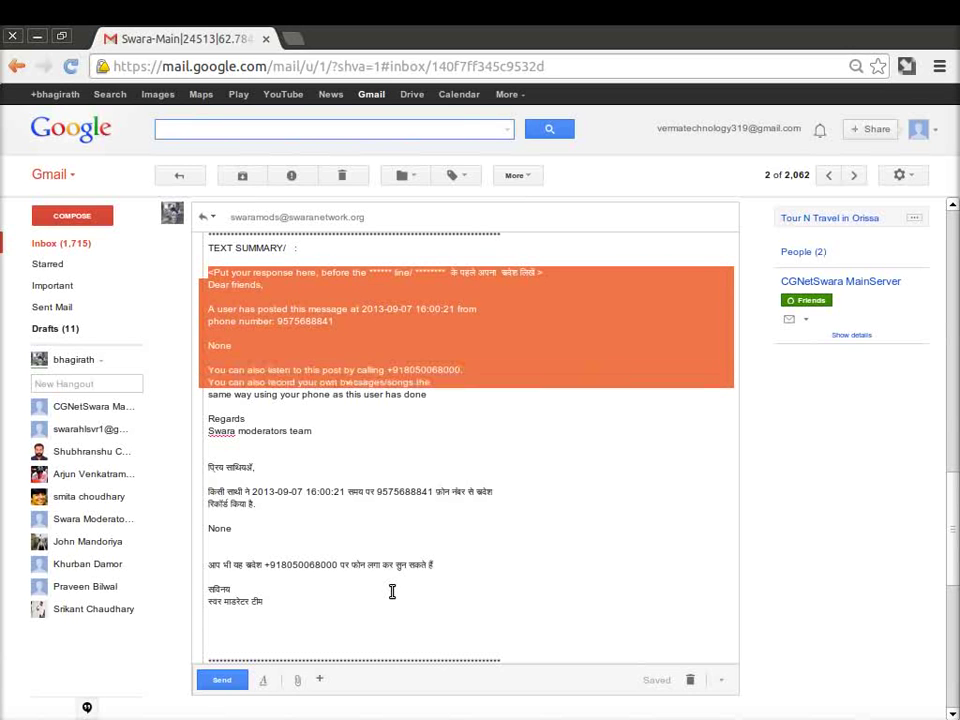
key(shift+Down)
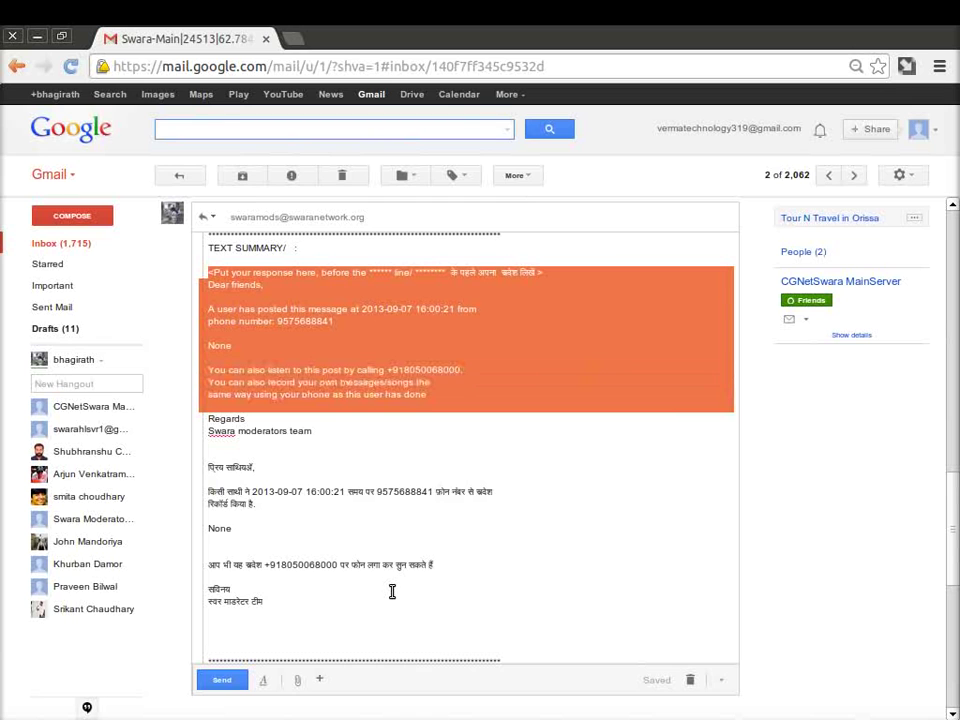
key(shift+Down)
key(shift+Down)
key(shift+Down)
key(shift+Down)
key(shift+Down)
key(shift+Down)
key(shift+Down)
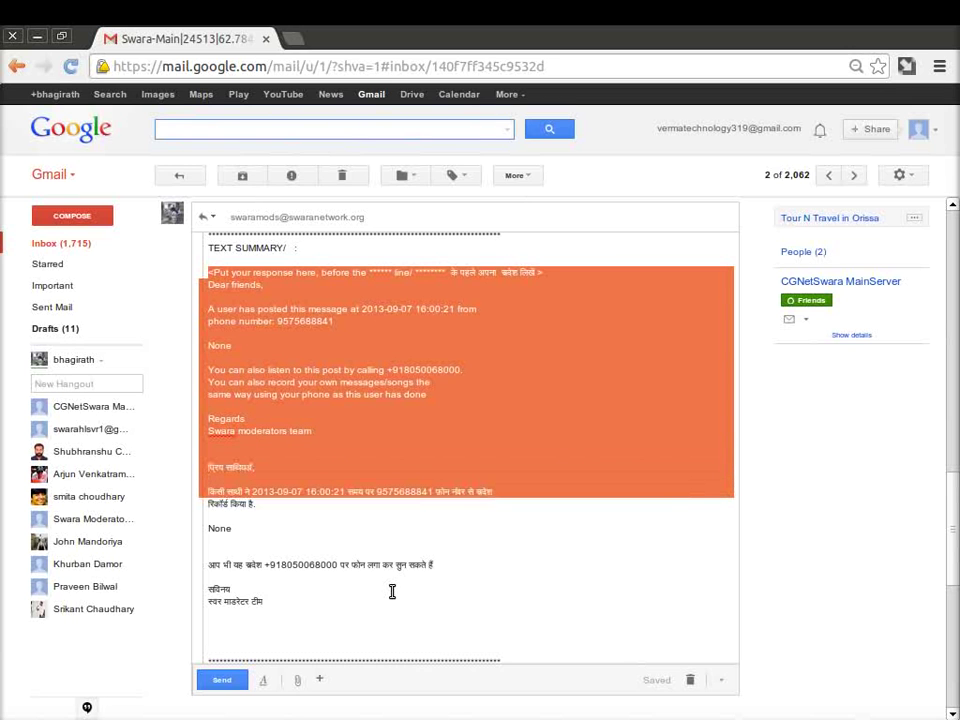
key(shift+Down)
key(shift+Down)
key(shift+Down)
key(shift+Down)
key(shift+Down)
key(shift+Down)
key(shift+Down)
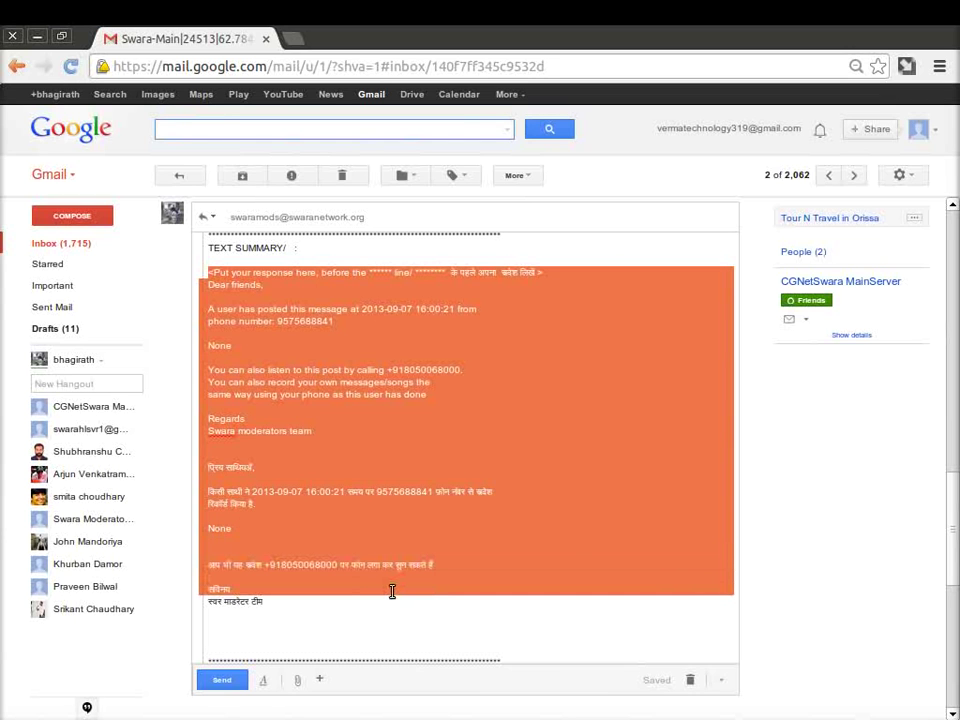
key(shift+Down)
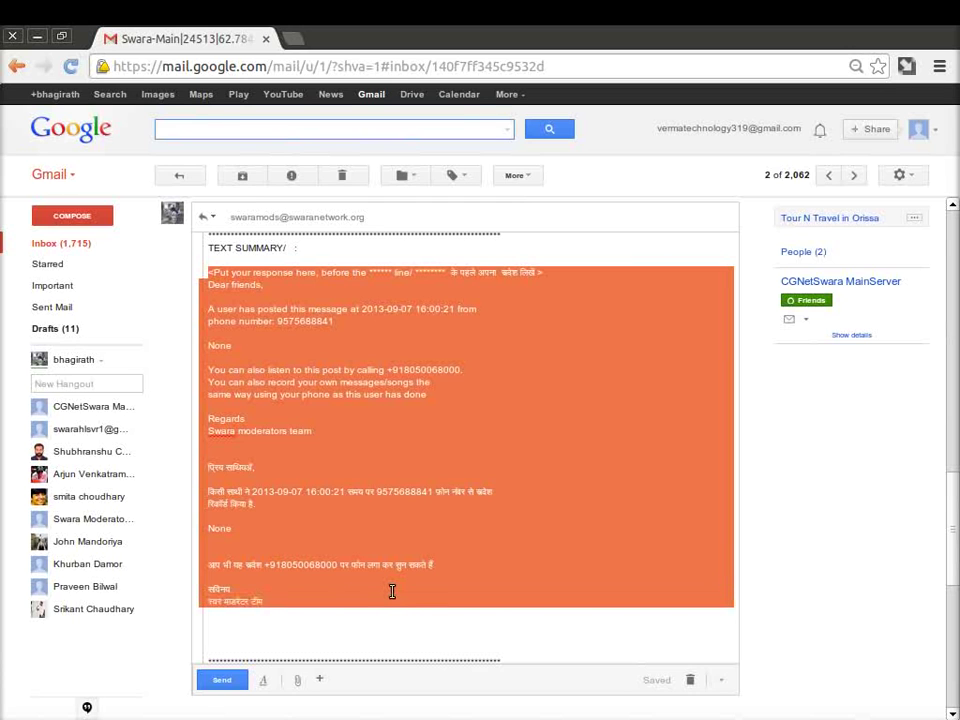
key(Delete)
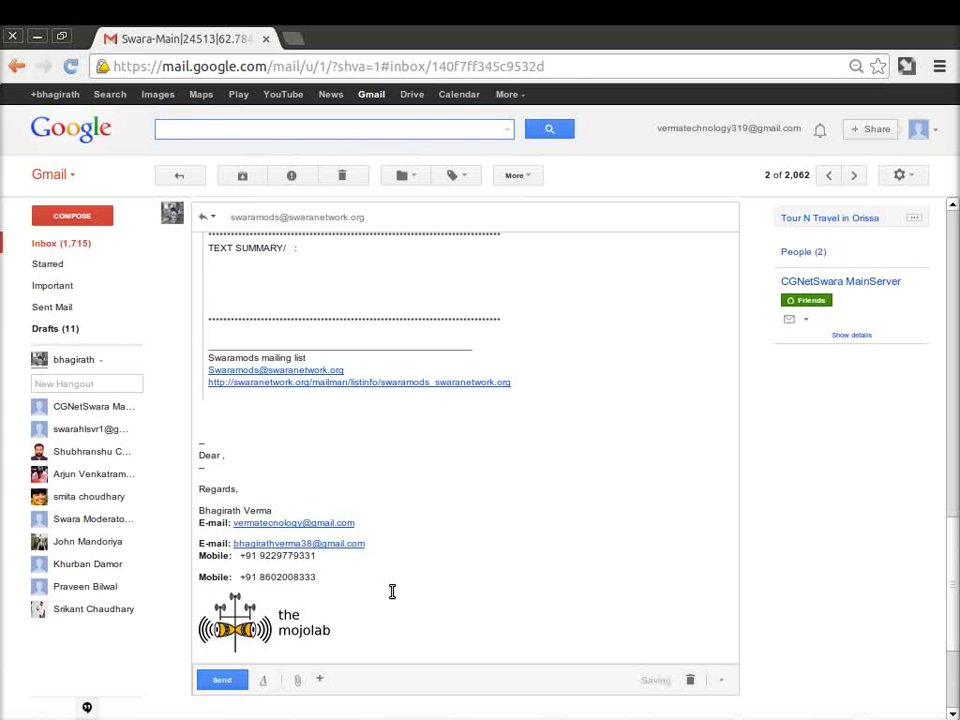
text(in)
key(BackSpace)
key(BackSpace)
text(is)
key(BackSpace)
key(BackSpace)
key(BackSpace)
Step: Open the mail settings, show all language options and enable input tools
click(912, 178)
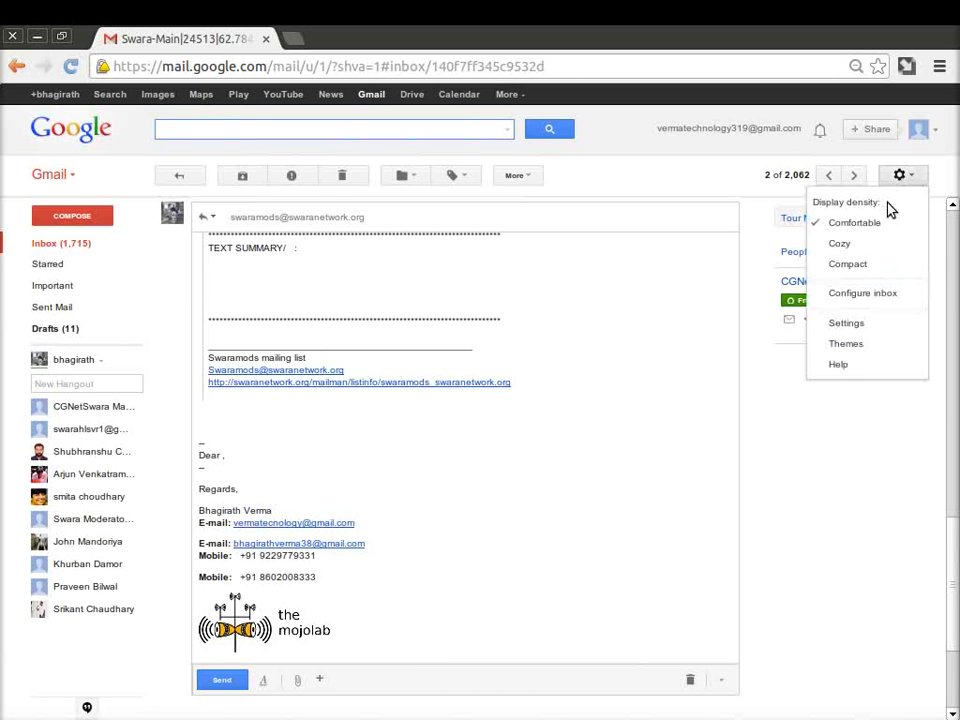
click(848, 323)
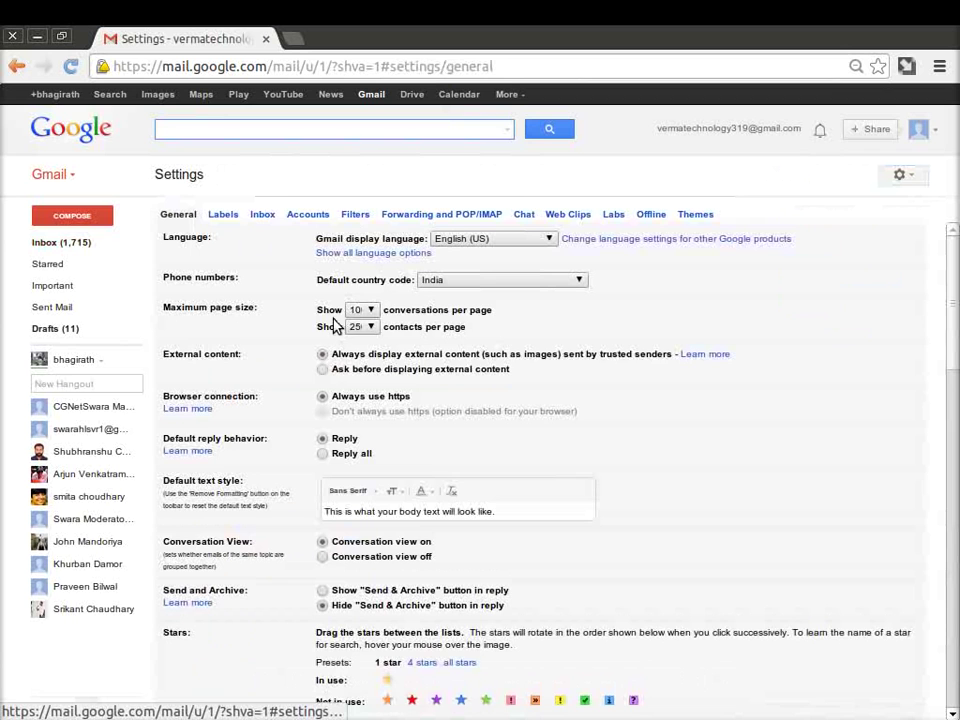
click(356, 252)
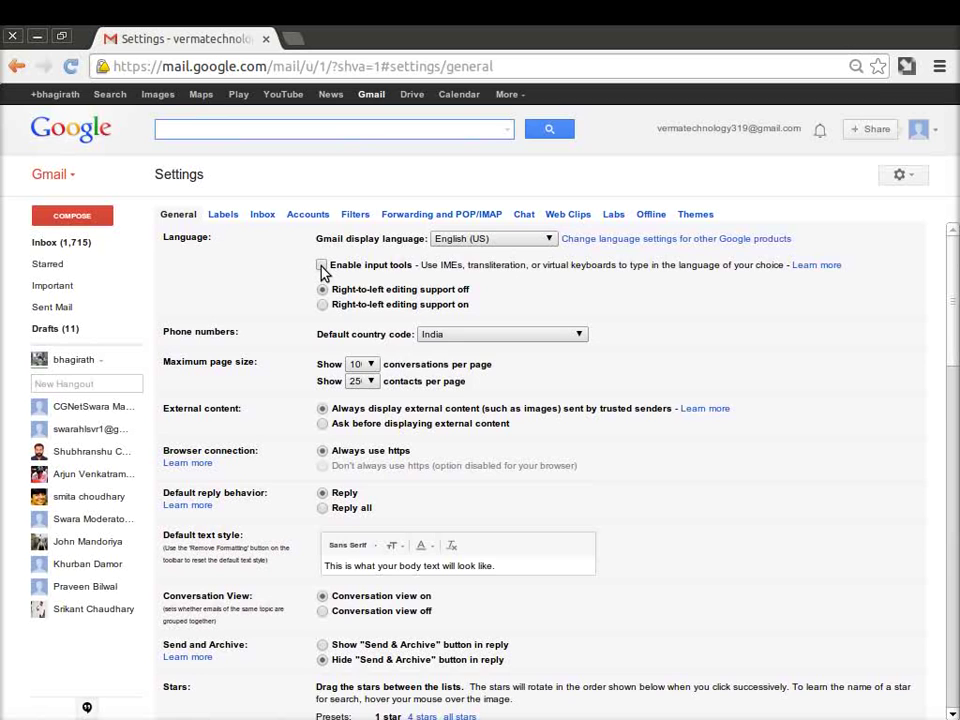
click(321, 267)
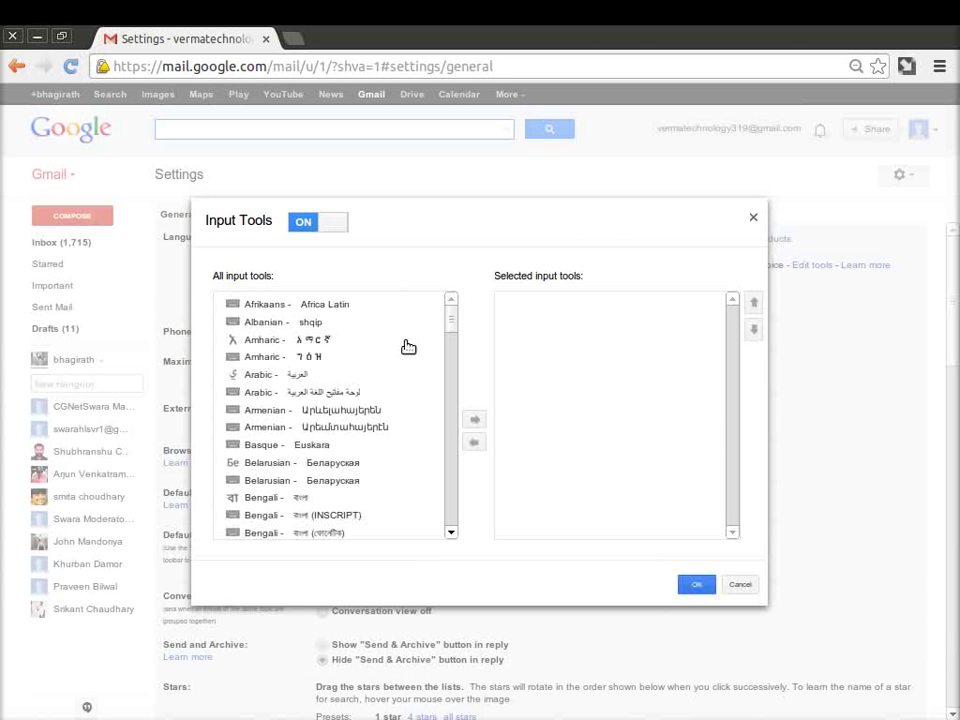
Step: Add the Hindi (हिन्दी) transliteration tool marked अ to the selected input tools and confirm the selection
drag(455, 328, 449, 357)
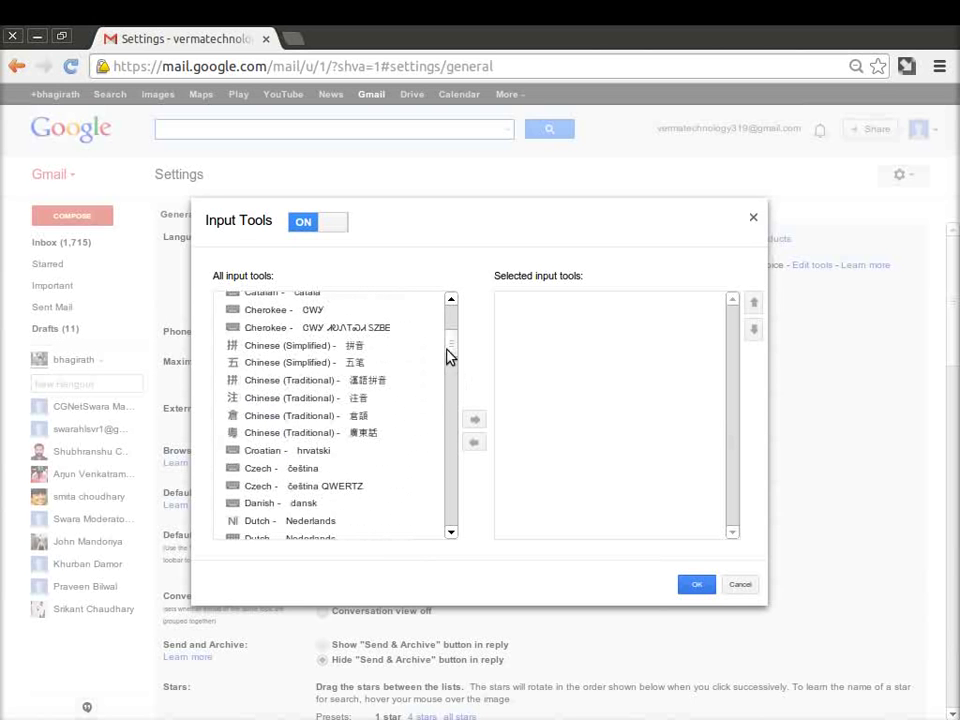
click(451, 532)
click(452, 537)
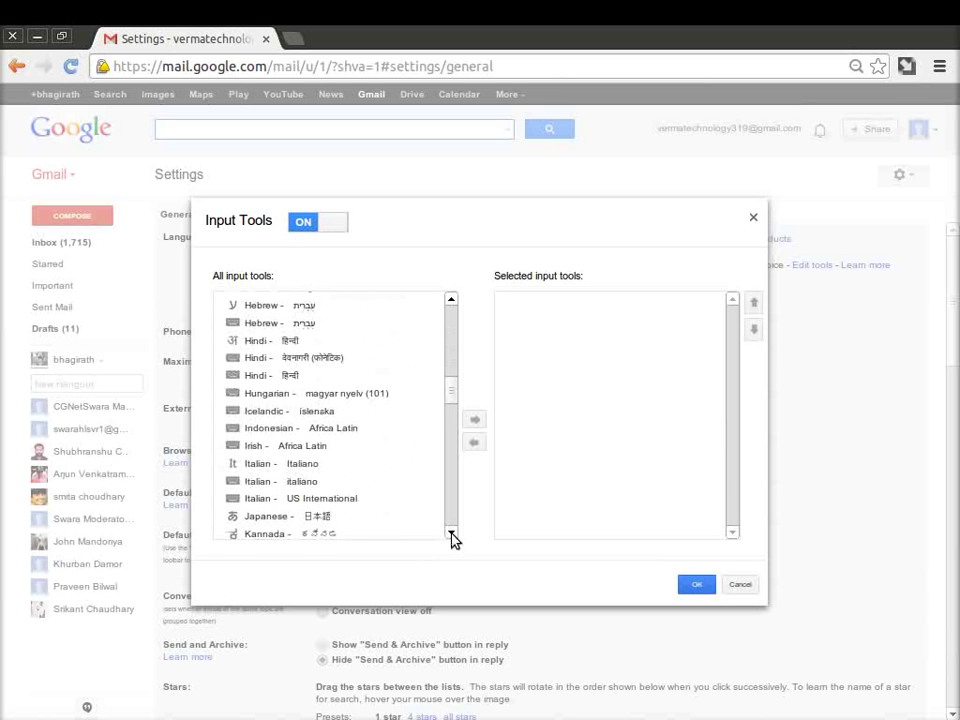
click(256, 342)
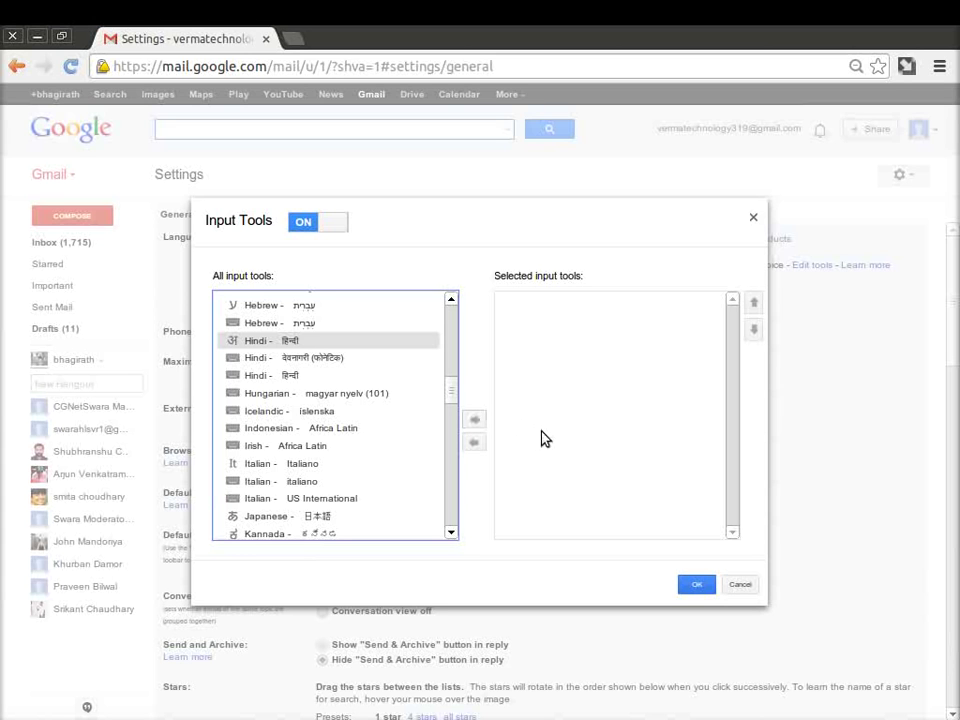
click(472, 421)
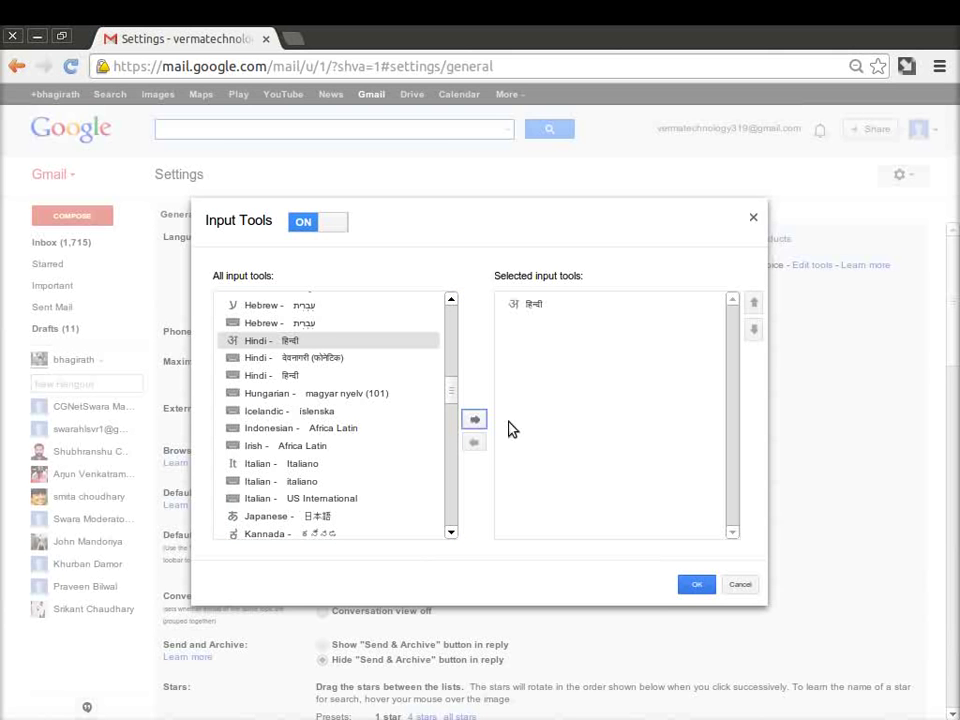
click(705, 590)
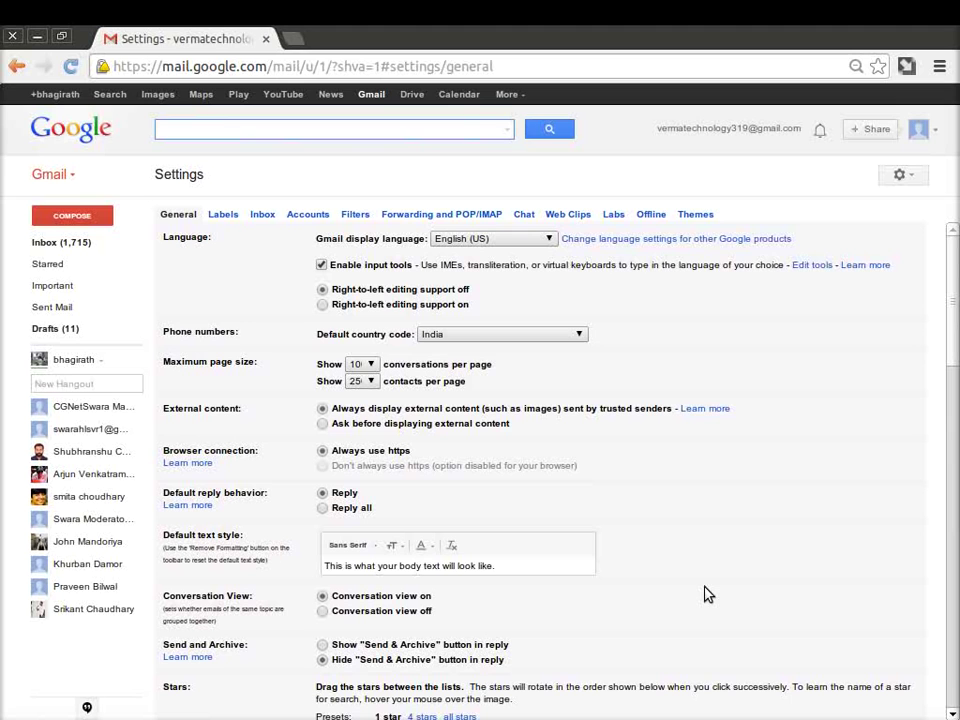
Step: Save the changes made to the general mail settings
key(Tab)
key(Tab)
key(Tab)
key(Tab)
key(Tab)
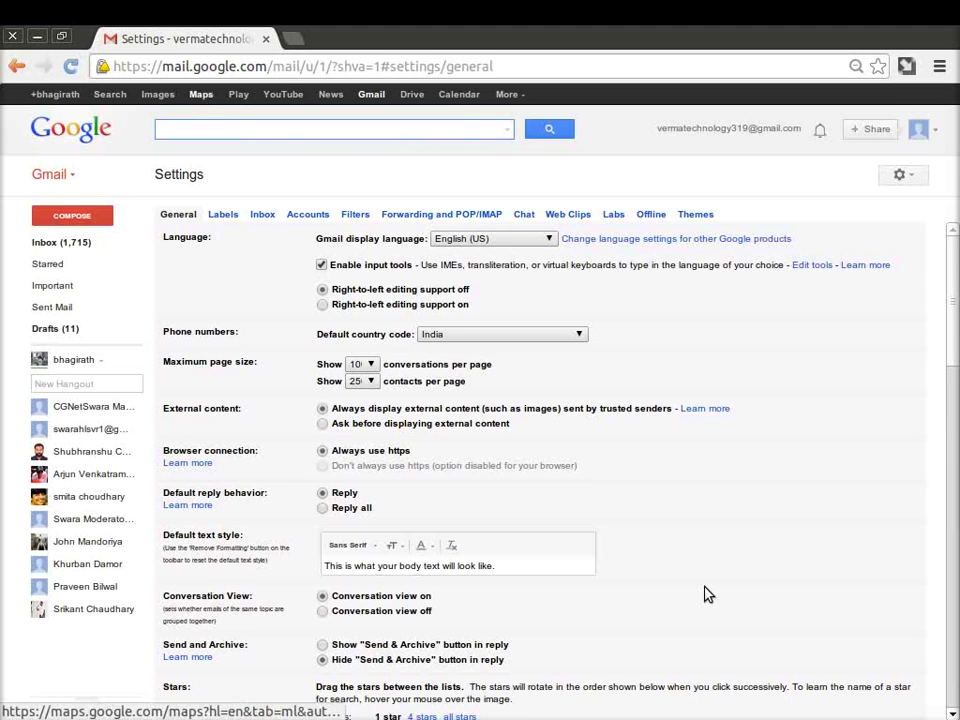
key(Tab)
key(Tab)
key(Tab)
key(Tab)
key(Tab)
key(Tab)
key(Tab)
key(Tab)
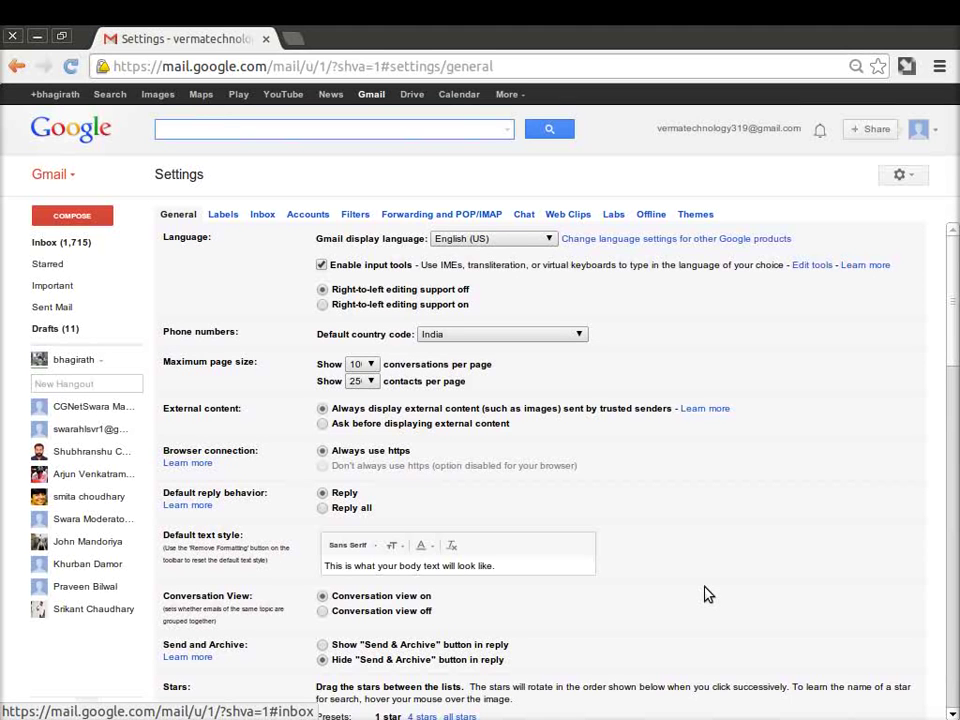
key(Tab)
key(Tab)
key(Tab)
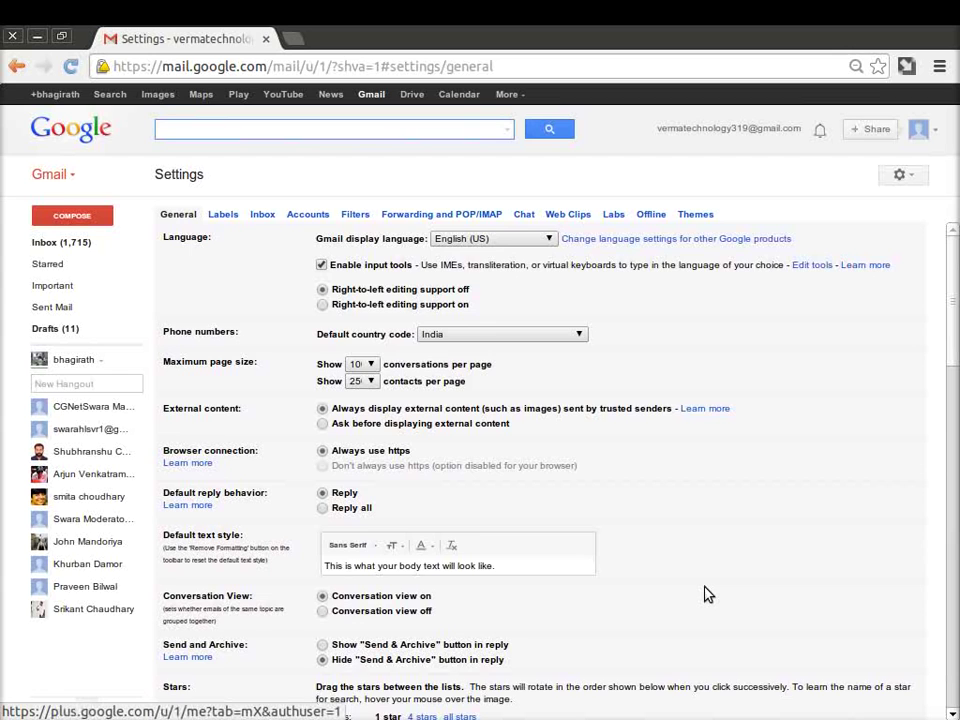
scroll(705, 595, down, 10)
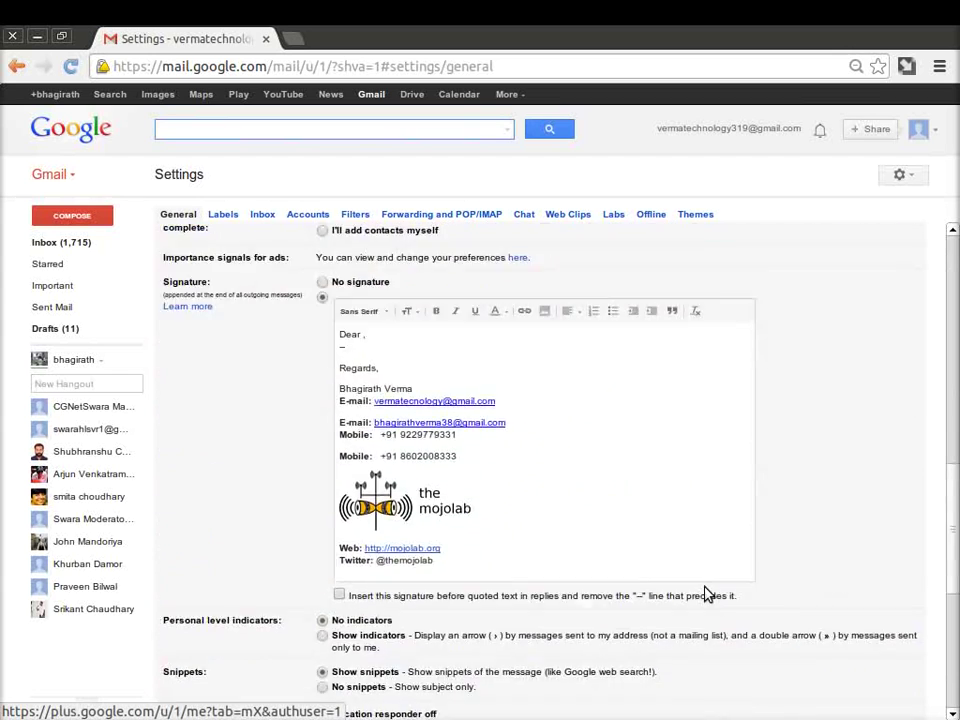
scroll(705, 590, down, 5)
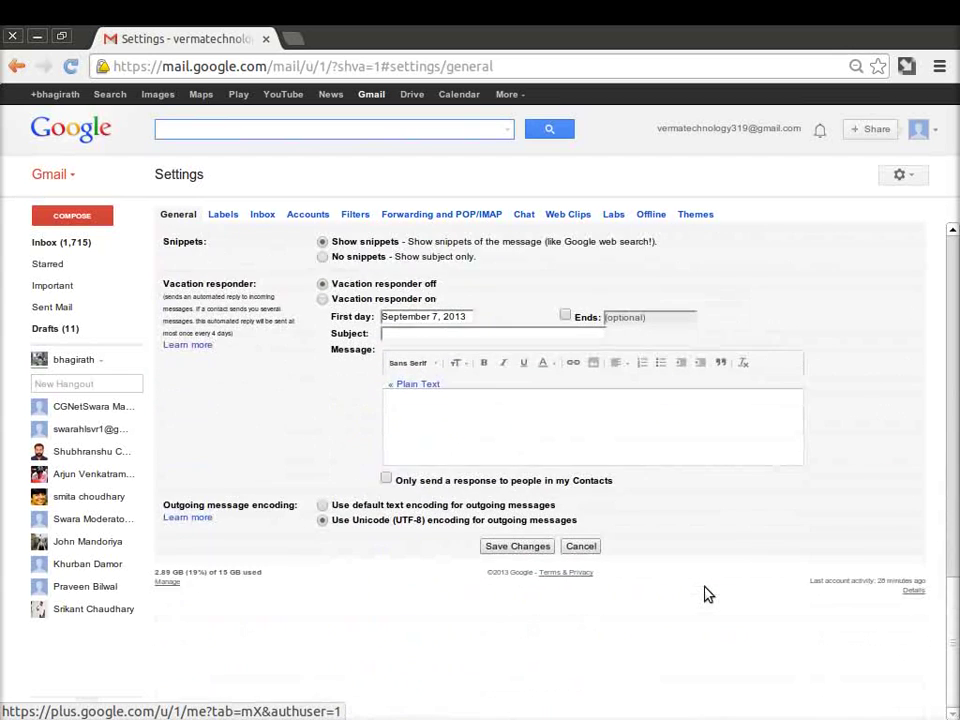
click(536, 548)
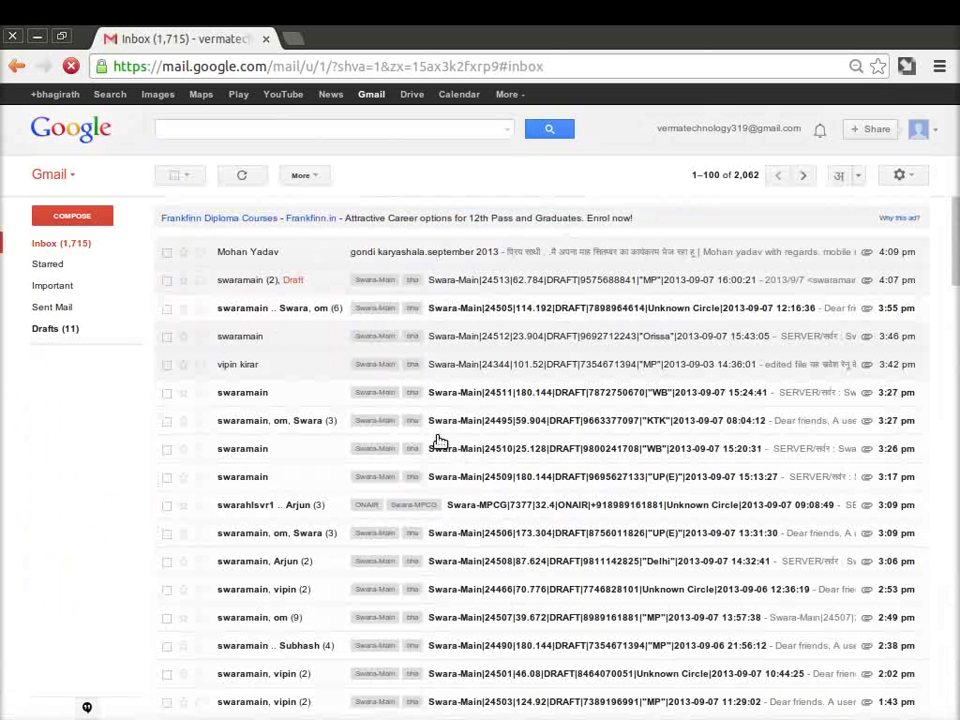
Step: Reopen the conversation for Swara-Main post 24513 and place the text cursor on the blank line under TEXT SUMMARY in the draft reply
click(286, 284)
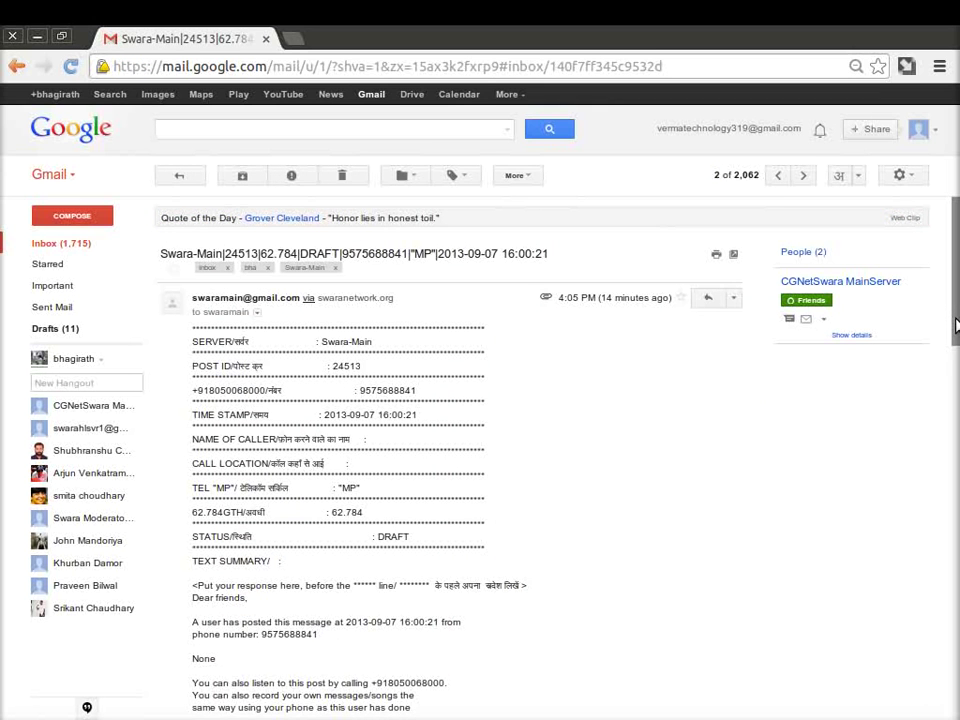
drag(955, 325, 954, 482)
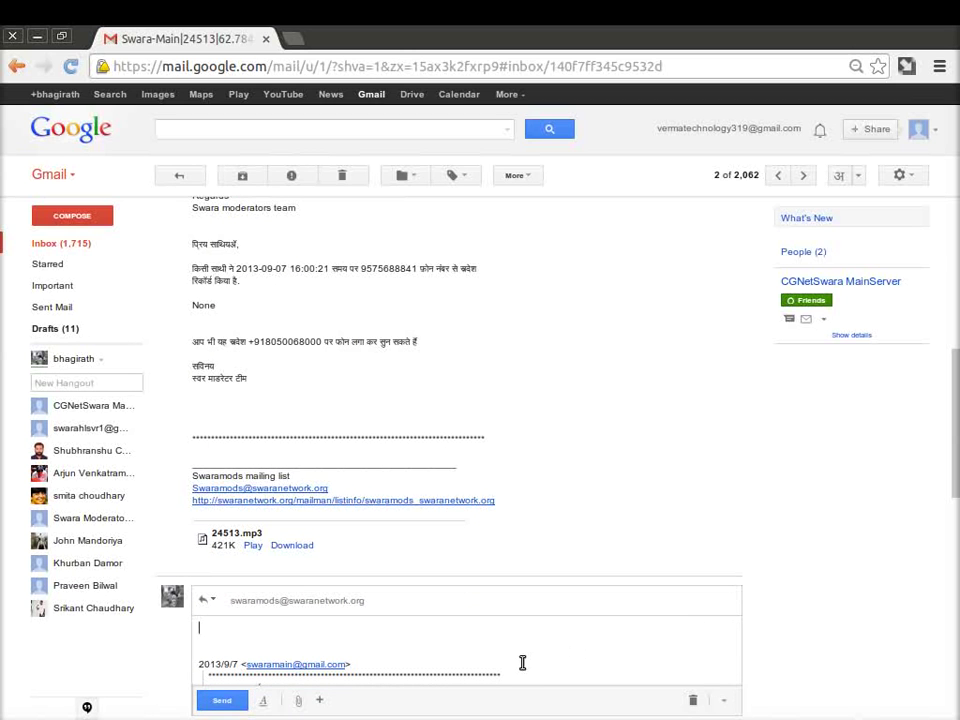
key(Down)
key(Down)
key(Down)
key(Down)
key(Down)
key(Down)
key(Down)
key(Down)
key(Down)
key(Down)
key(Down)
key(Down)
key(Down)
key(Down)
key(Down)
key(Down)
key(Down)
key(Down)
key(Down)
key(Down)
key(Down)
key(Down)
key(Down)
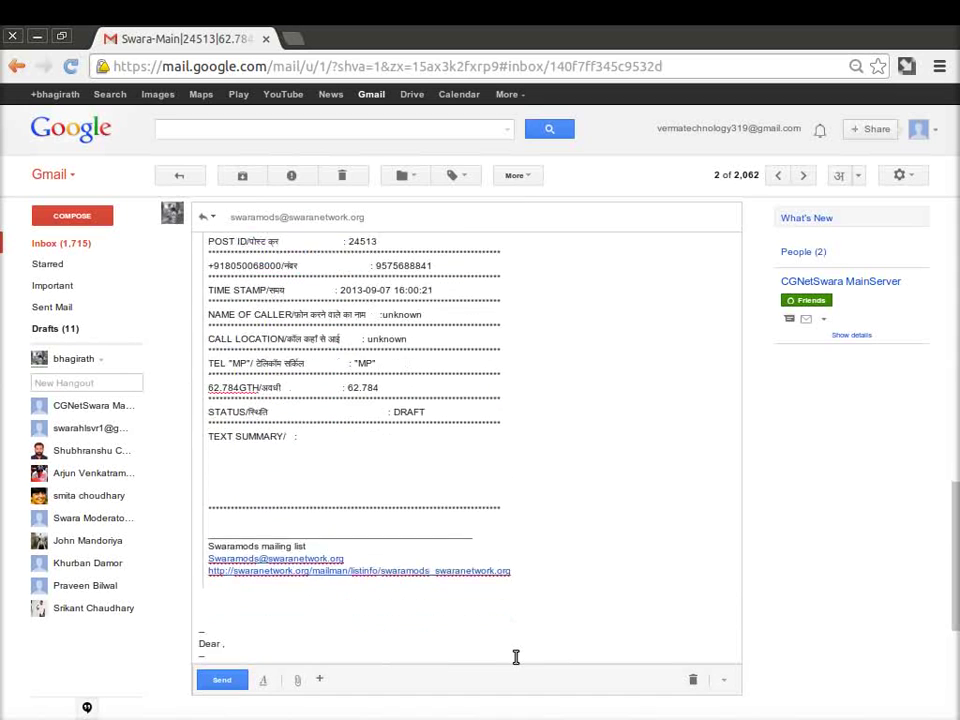
key(Up)
key(Up)
key(Up)
key(Up)
key(Up)
key(Up)
key(Up)
key(Up)
key(Up)
key(Up)
key(Up)
key(Up)
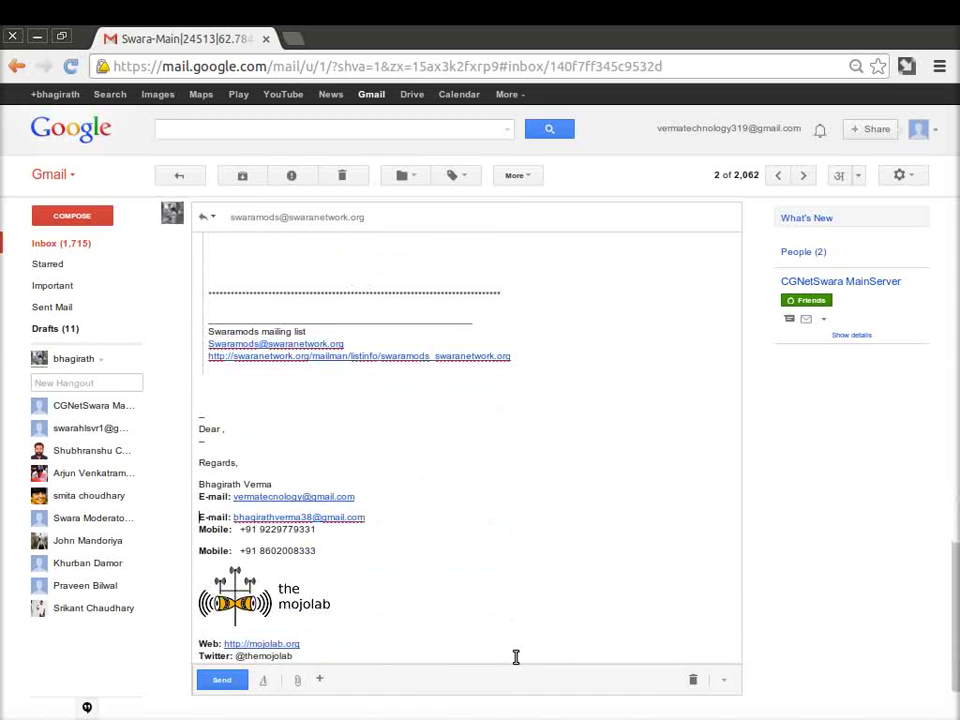
key(Up)
key(Up)
key(Up)
key(Up)
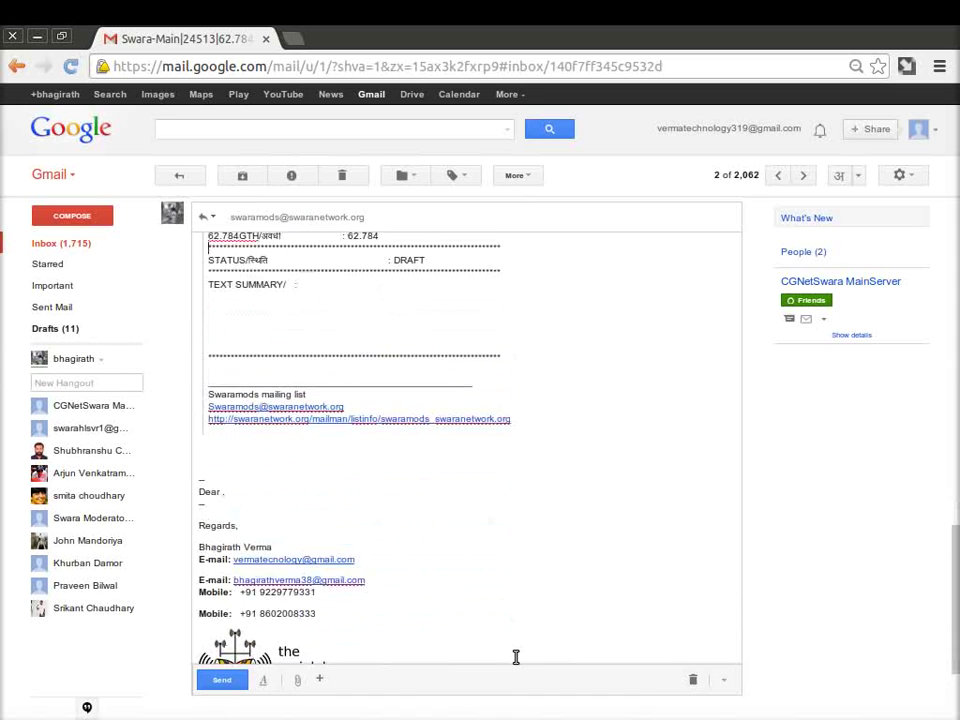
key(Down)
key(Right)
key(Right)
key(Right)
key(Right)
key(Right)
key(Right)
key(Right)
key(Down)
Step: Turn on Hindi transliteration and start the text summary with "इन्होने केवल हेल्लो हेल्लो बोल है"
click(836, 186)
text(in)
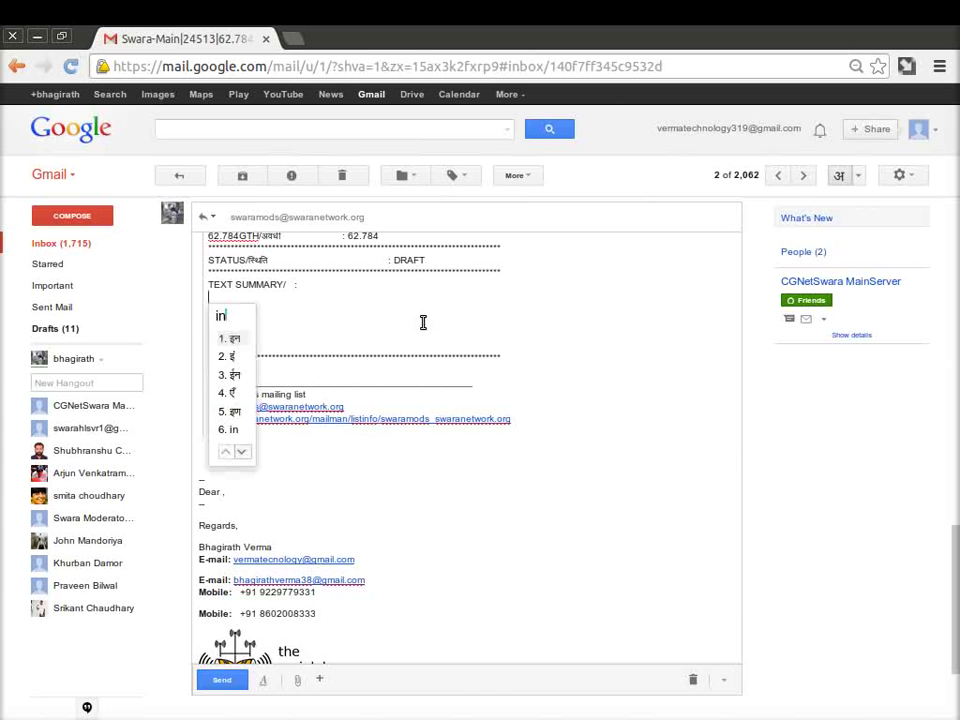
text(hone )
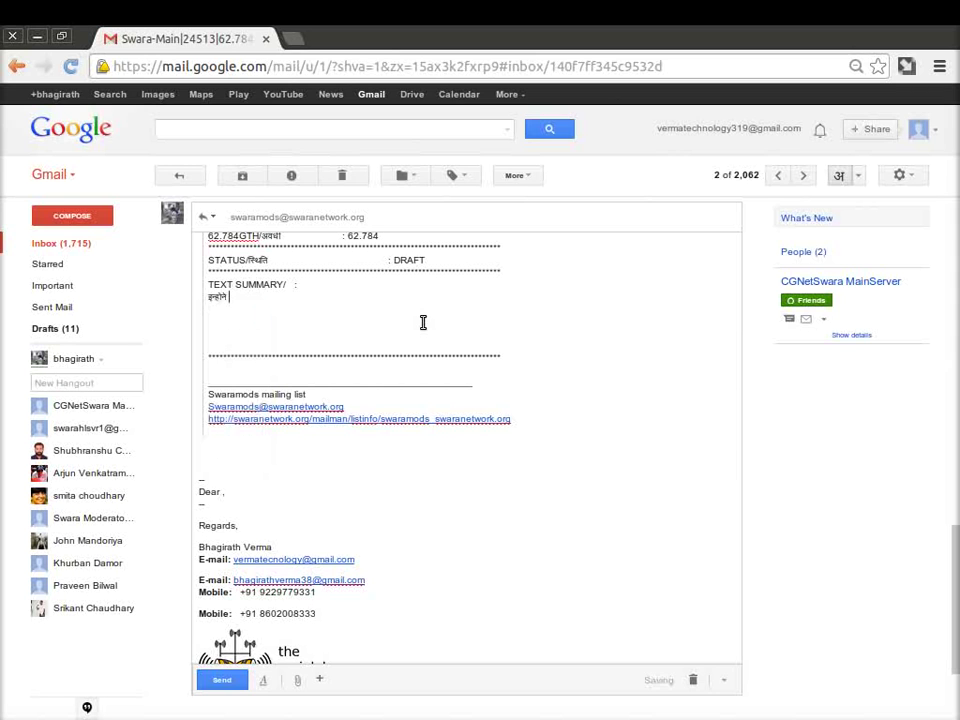
text(keva)
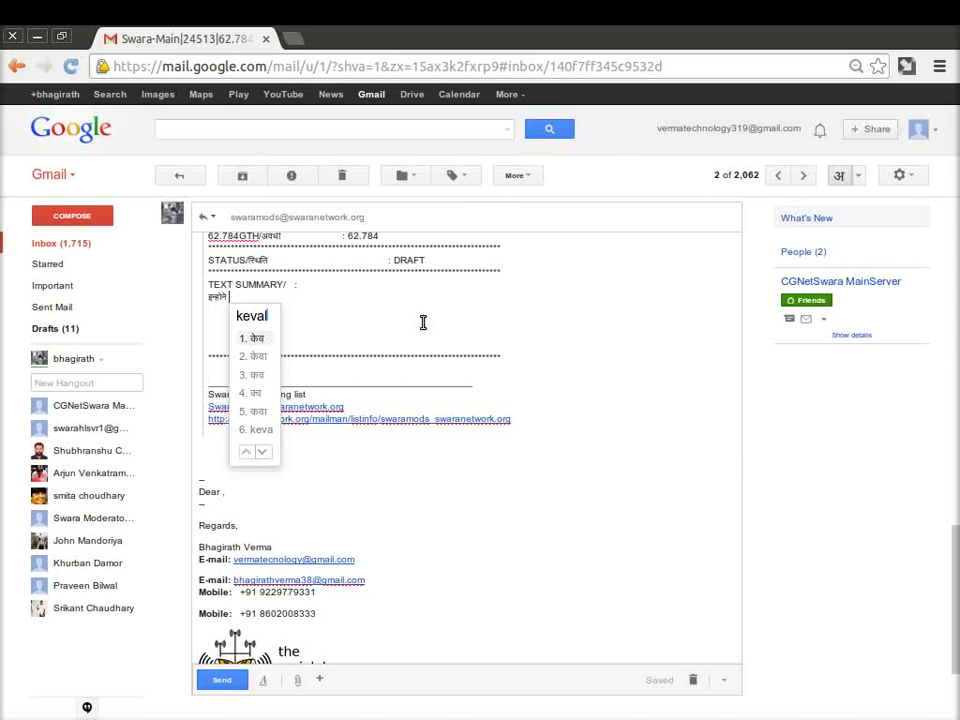
text(l hell)
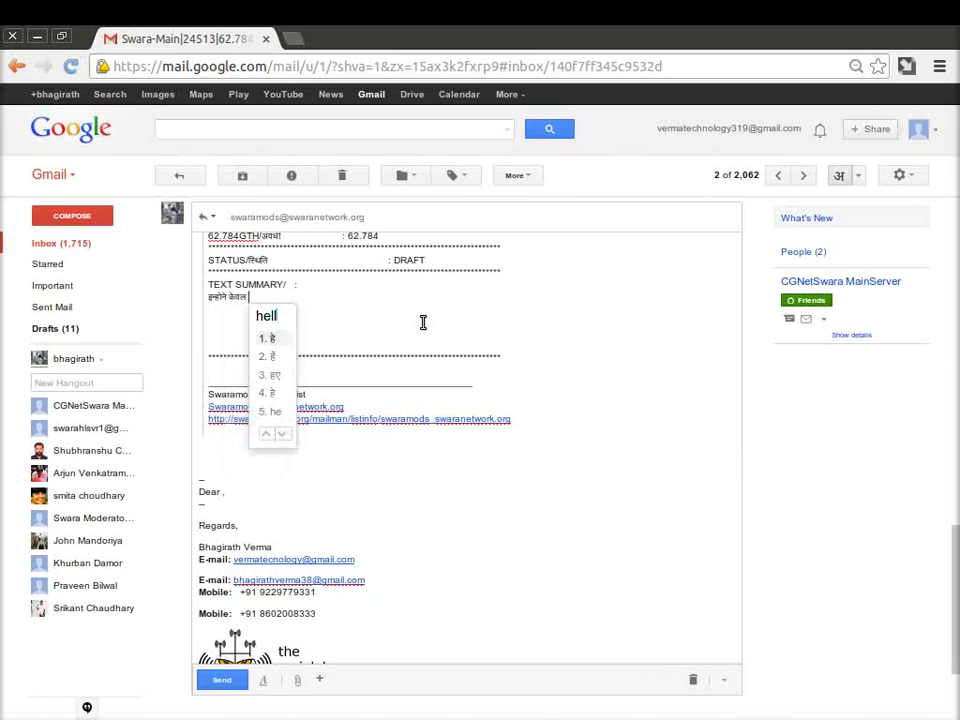
text(o hello )
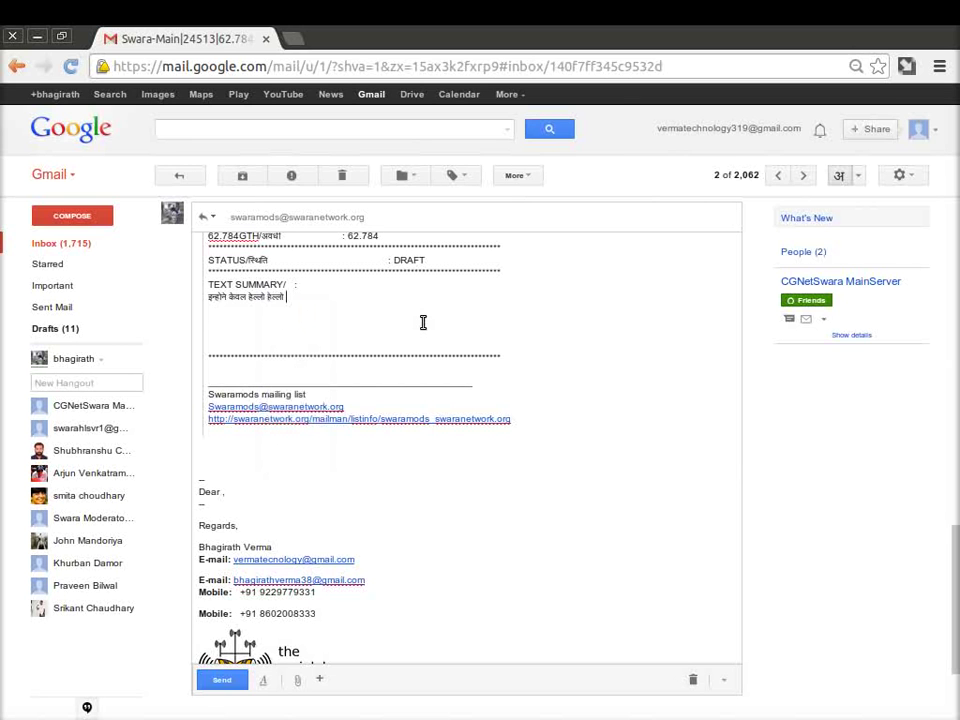
text(bol hai krapy)
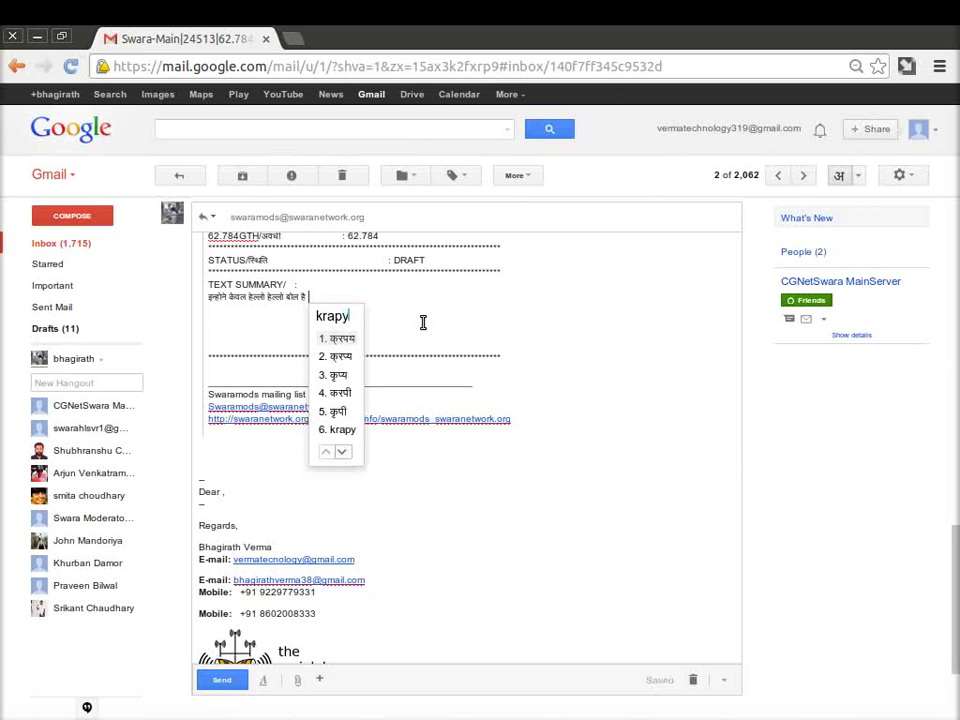
Step: End the first summary sentence with a period and begin the second one with "कृपया"
key(BackSpace)
key(BackSpace)
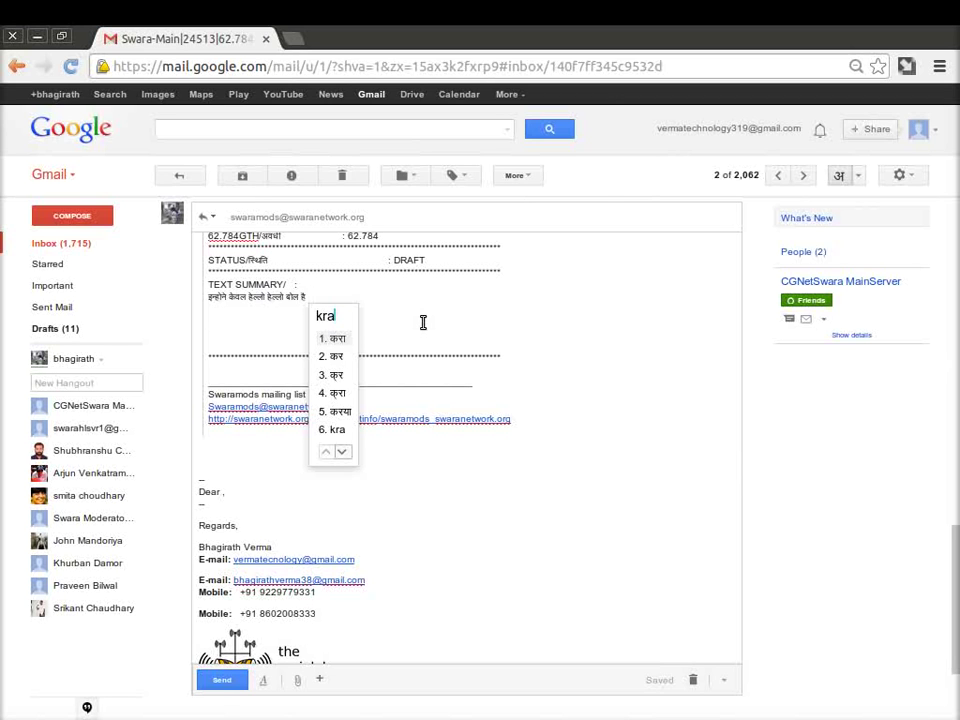
key(BackSpace)
key(space)
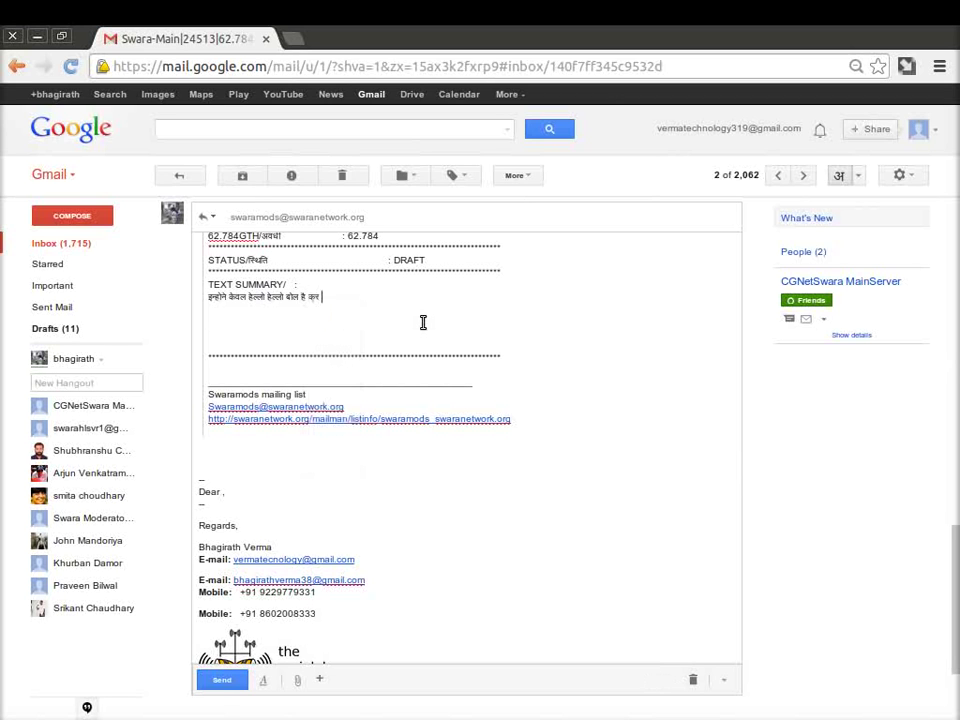
key(BackSpace)
key(BackSpace)
text(ko)
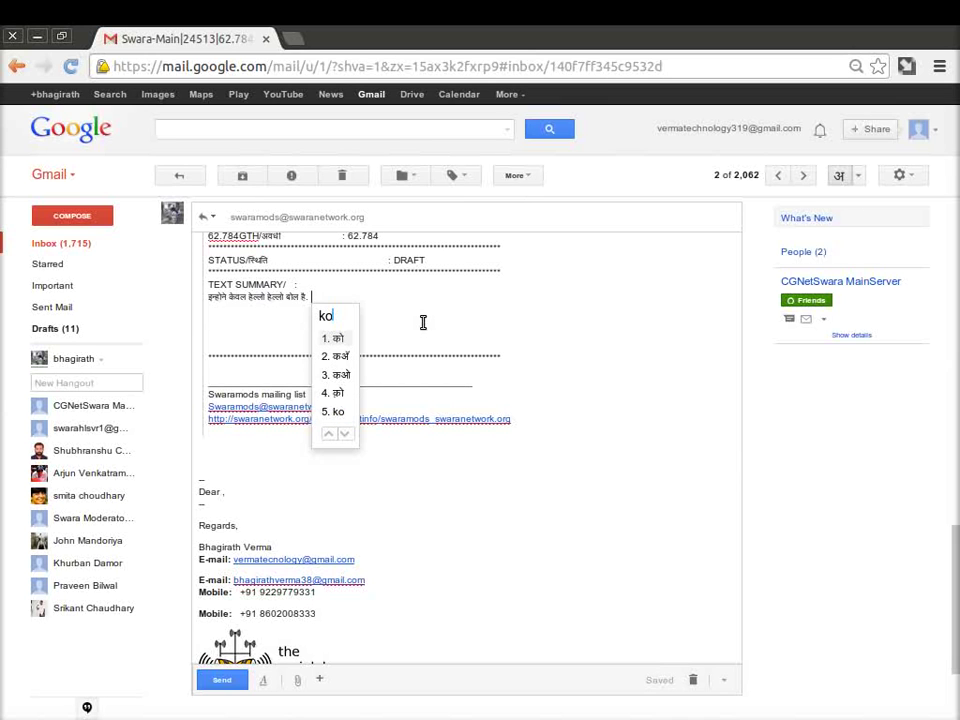
key(BackSpace)
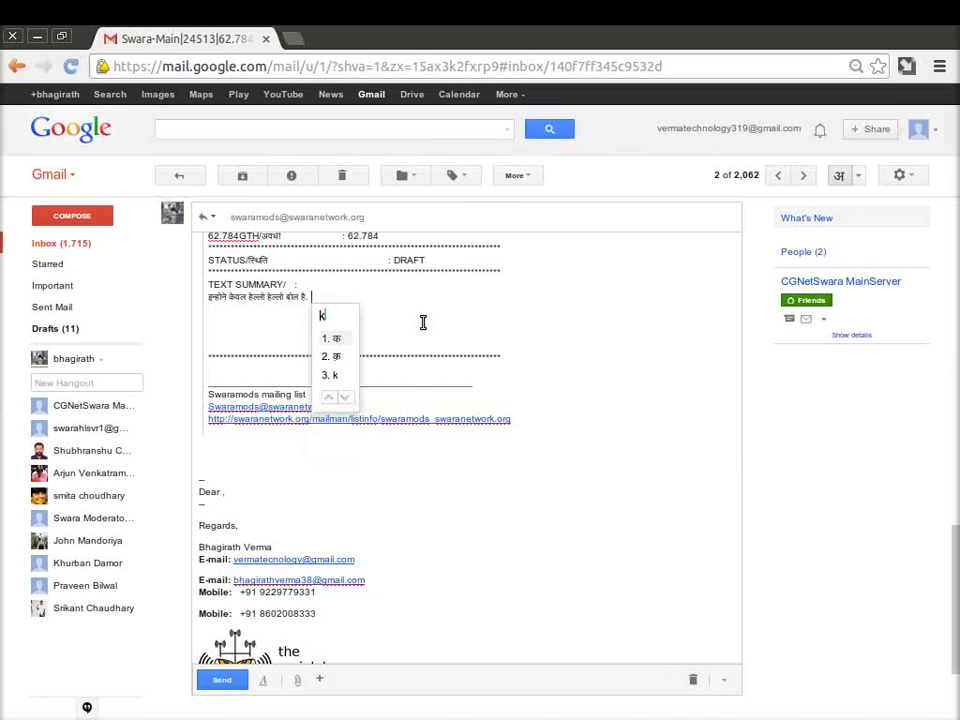
text(rapy)
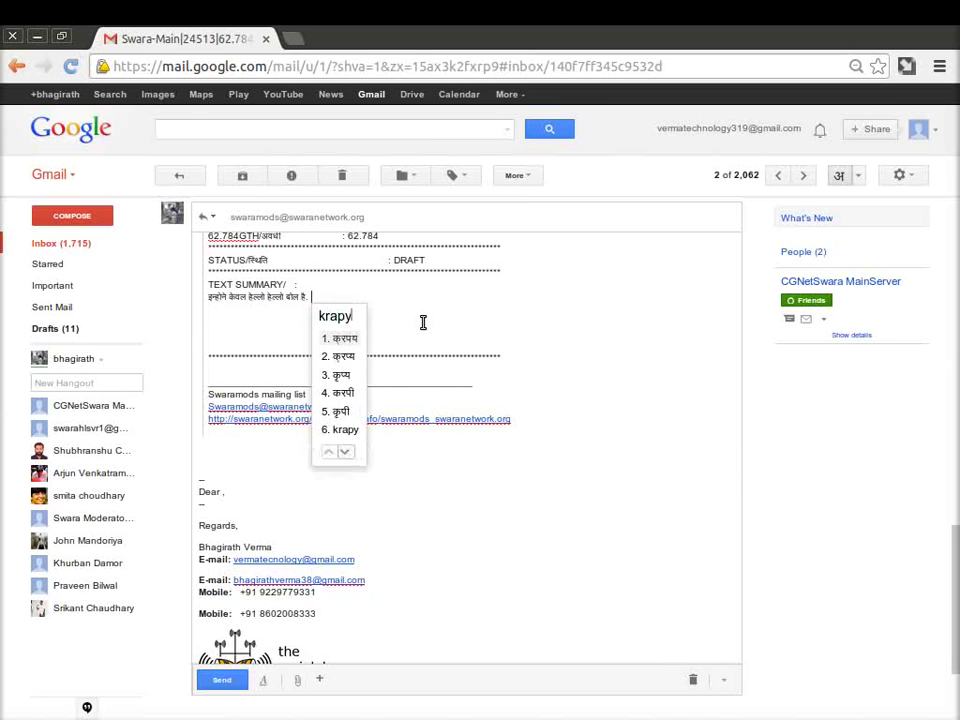
text(a )
text(ko)
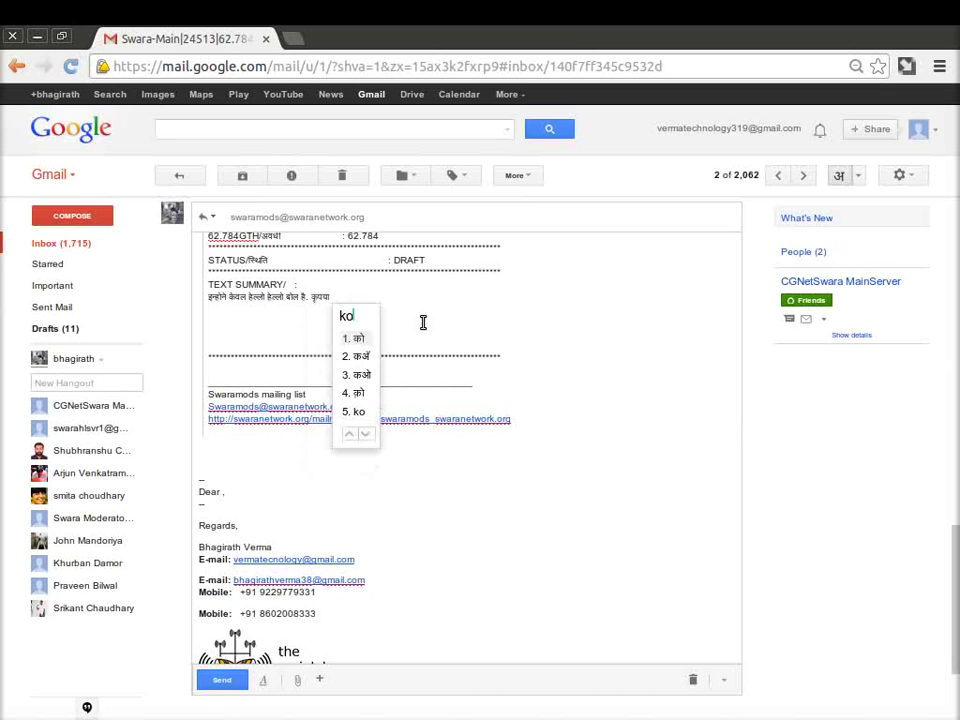
key(BackSpace)
key(BackSpace)
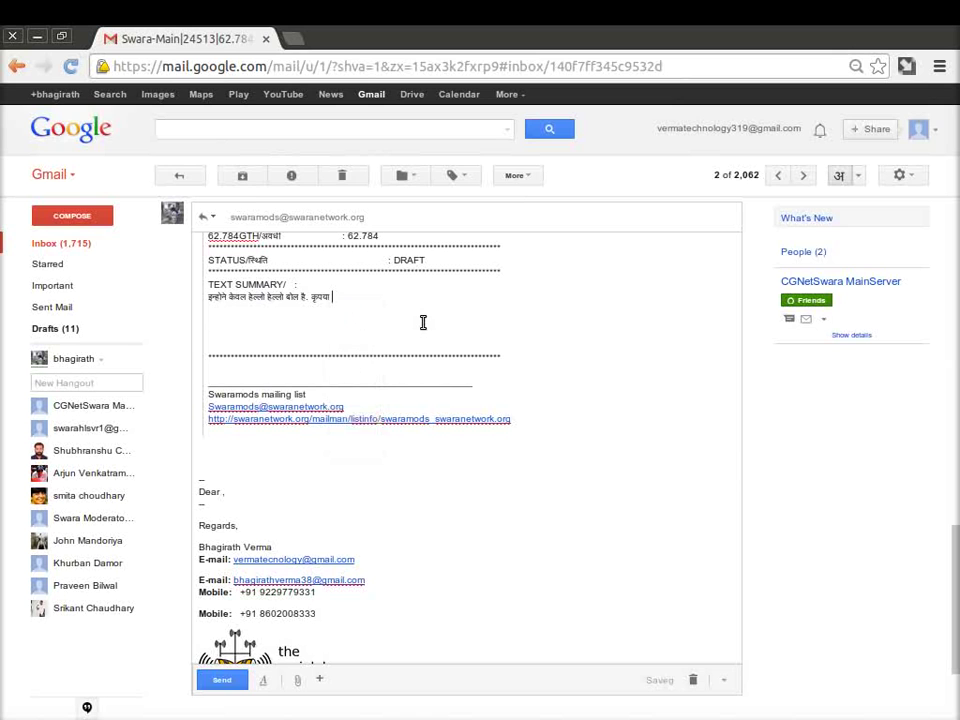
Step: Continue the second summary sentence with "मोडरेशन टीम के साथी"
text(modr)
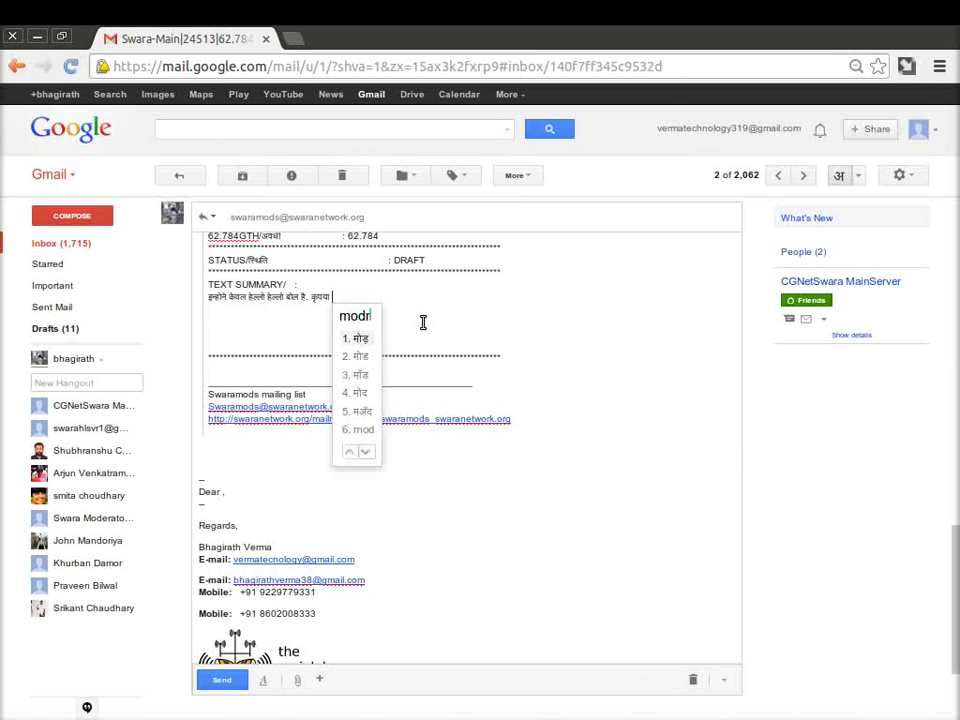
text(etion)
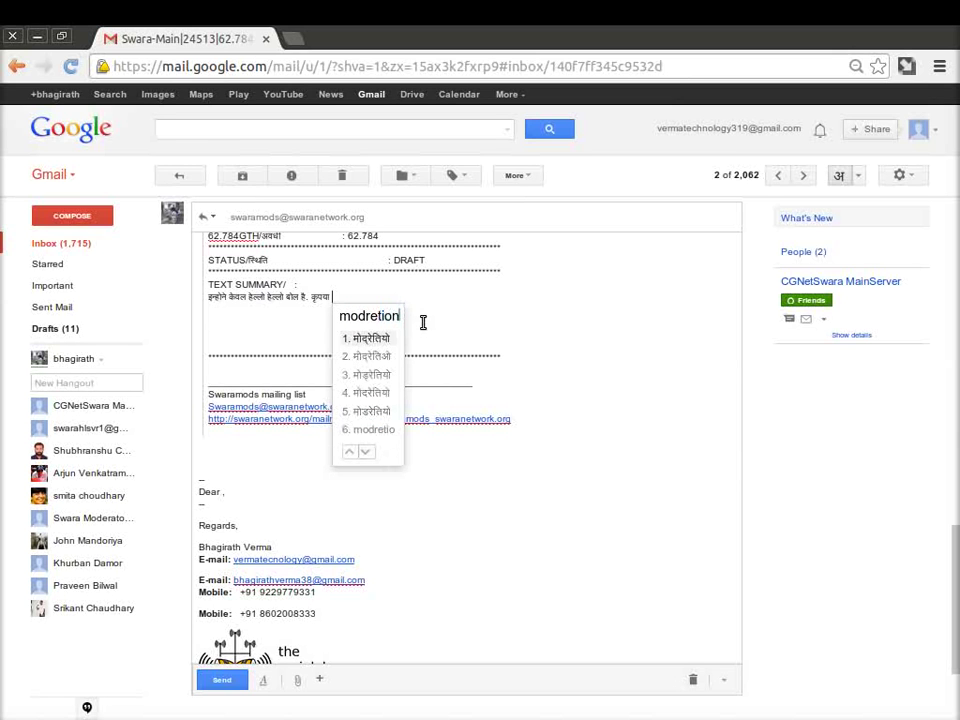
key(BackSpace)
key(BackSpace)
key(BackSpace)
key(BackSpace)
text(san)
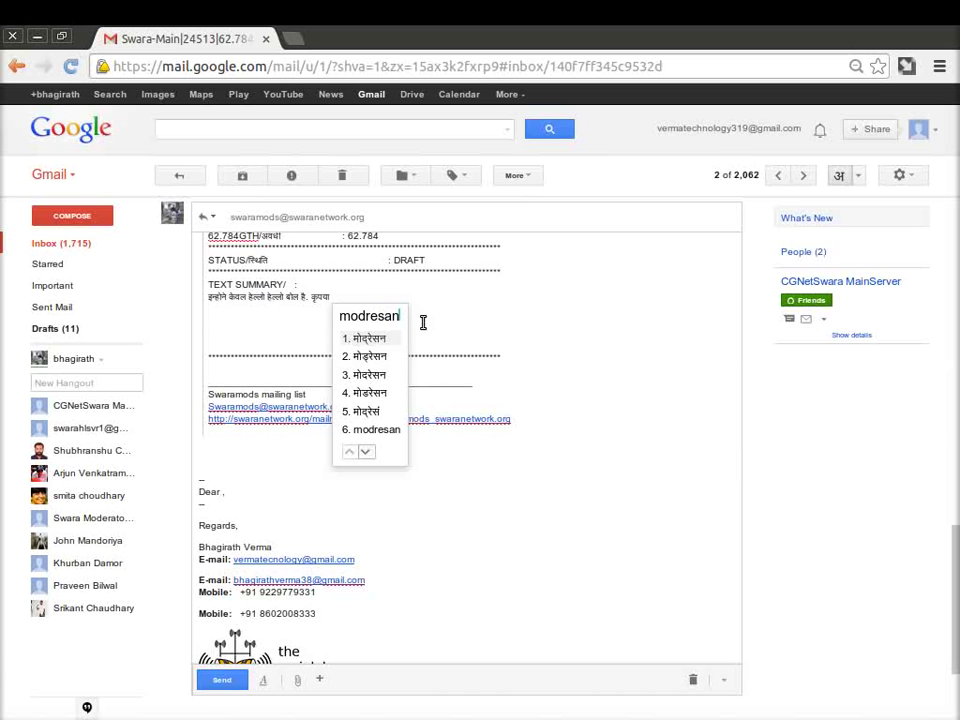
key(BackSpace)
key(BackSpace)
text(han)
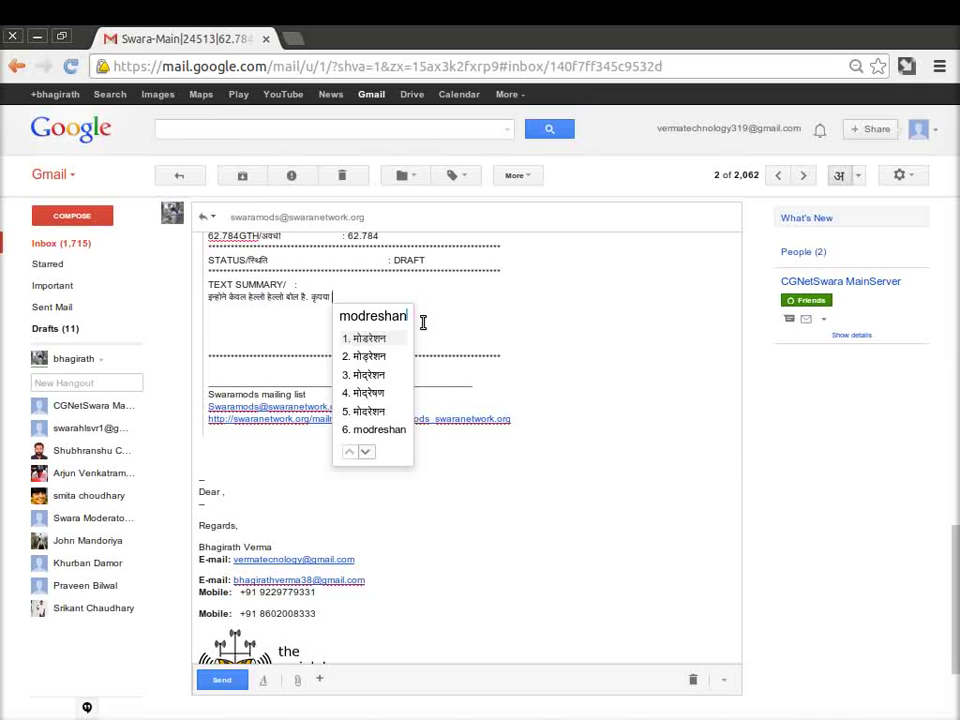
text( team ke sathi )
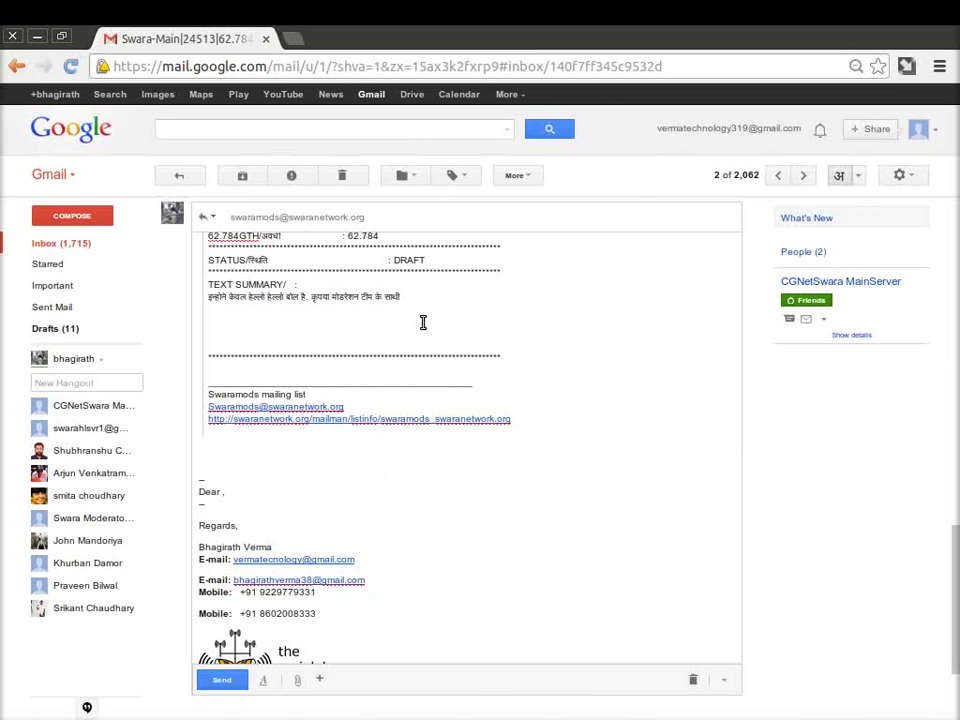
Step: Finish the text summary with "इन्हें कॉल लगा कर ट्रेन करे"
text(inhe )
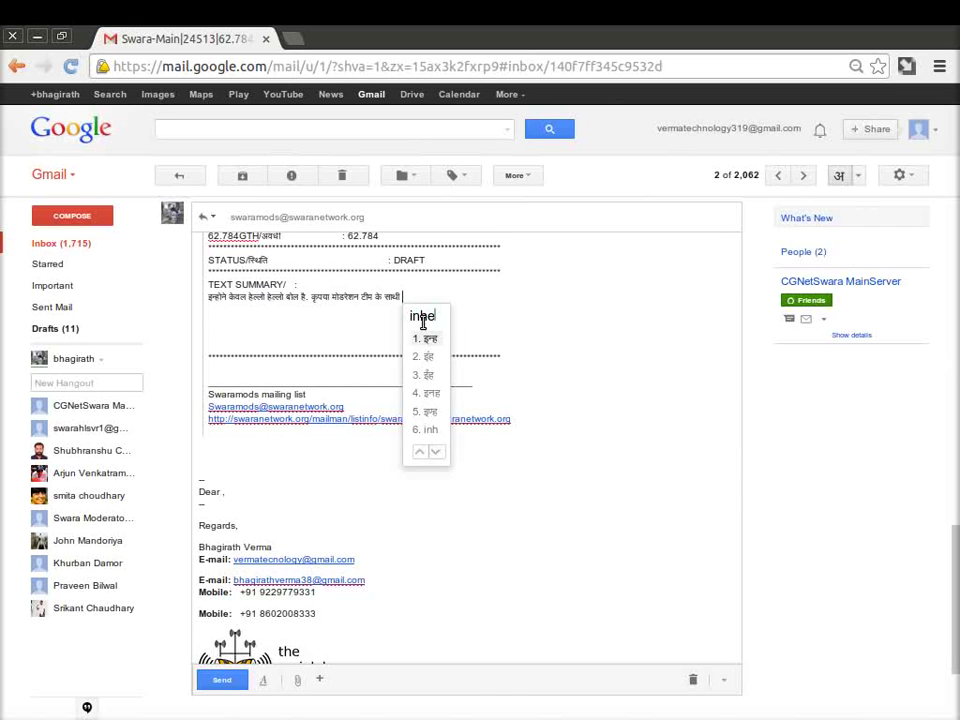
text(call laga )
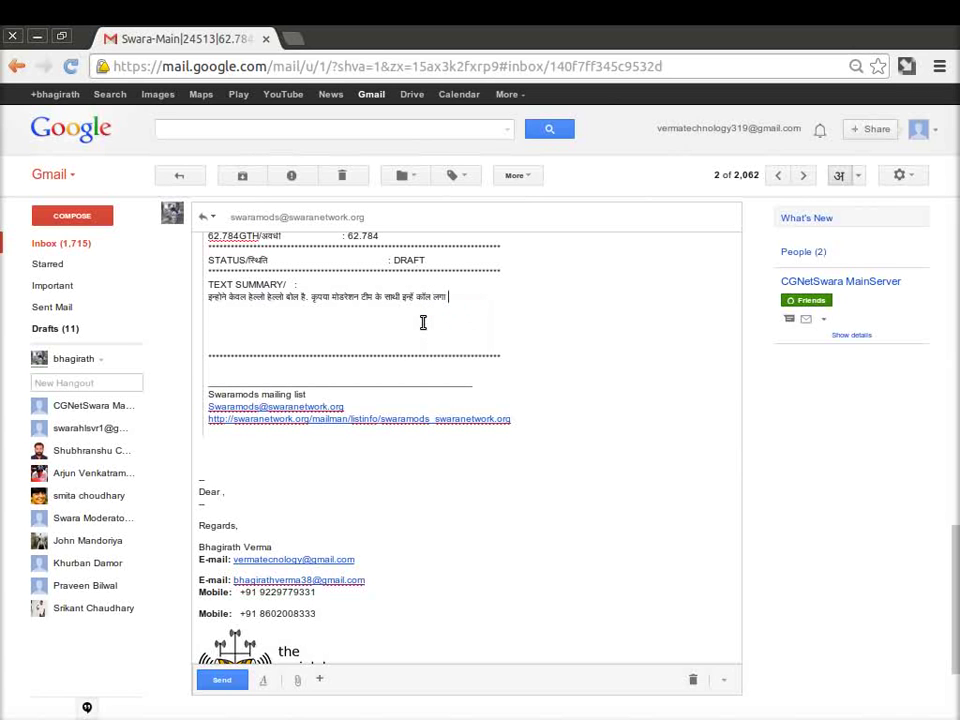
text(kar tran)
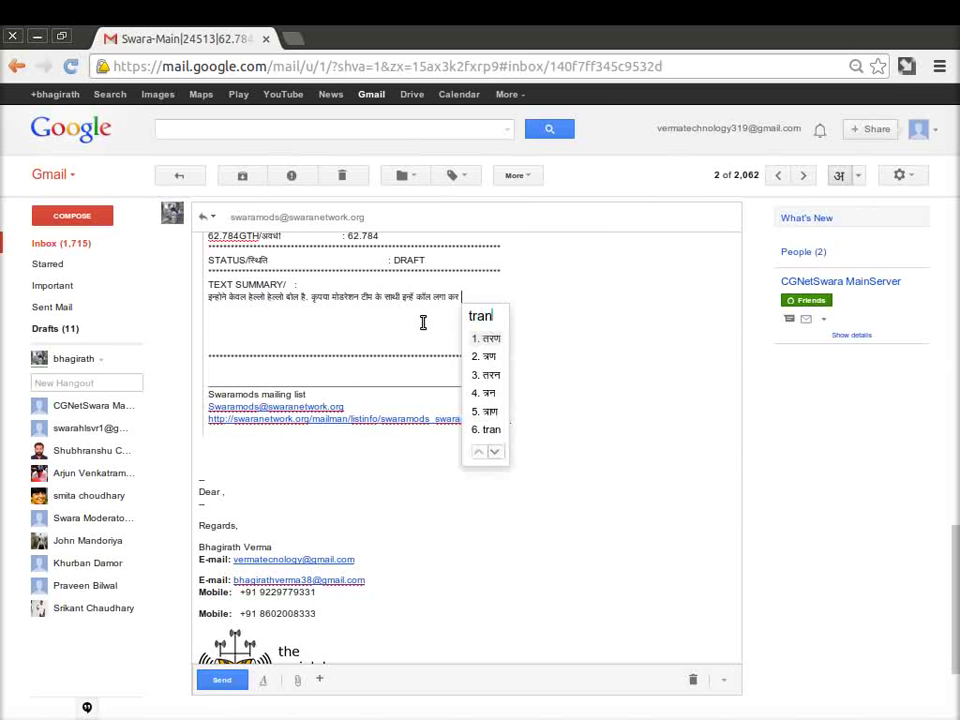
key(BackSpace)
text(in )
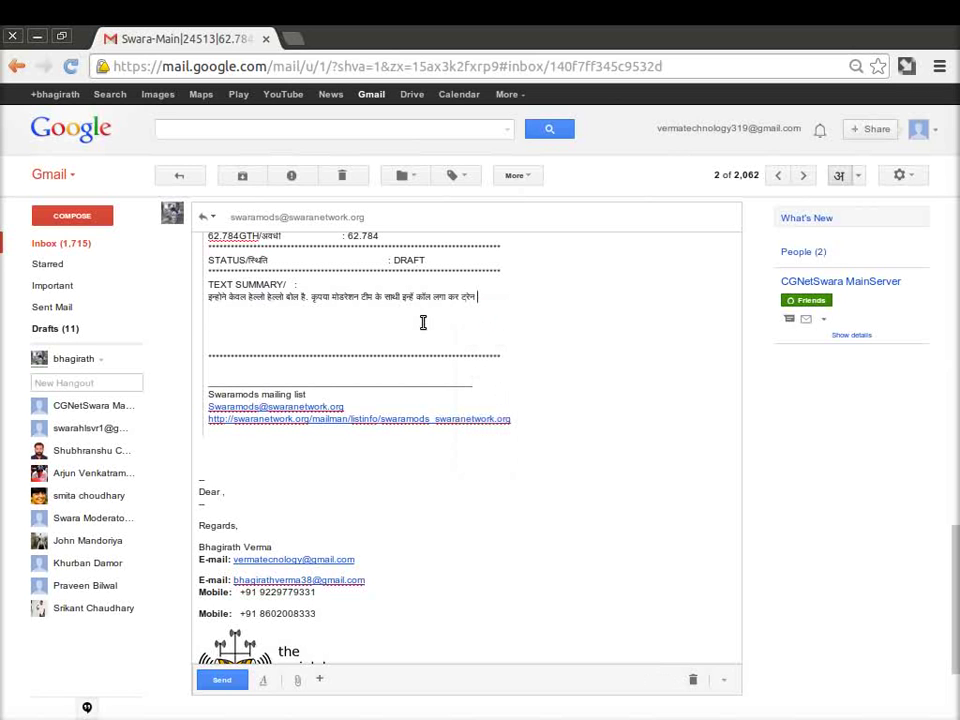
text(kare)
Step: Leave the message body and send the completed reply to the Swaramods mailing list
key(shift+Tab)
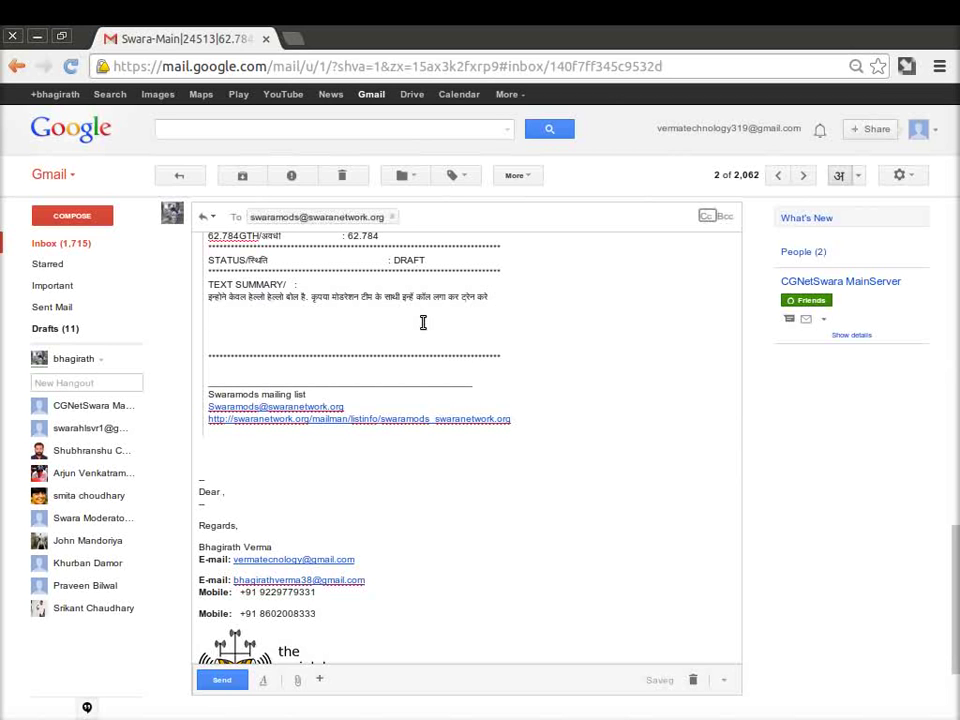
key(Tab)
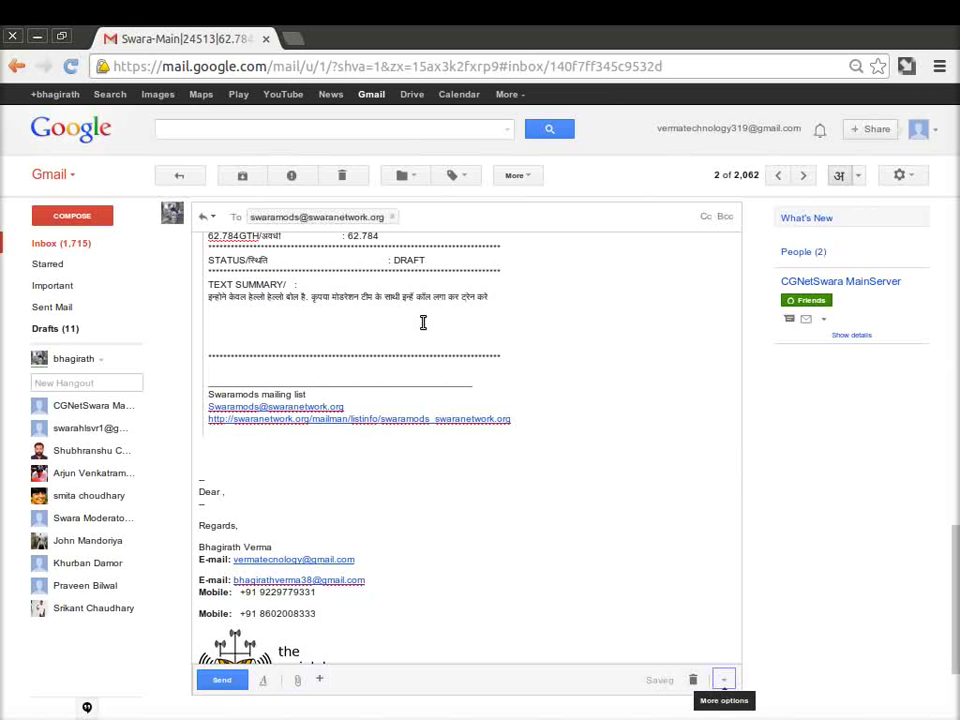
key(shift+Tab)
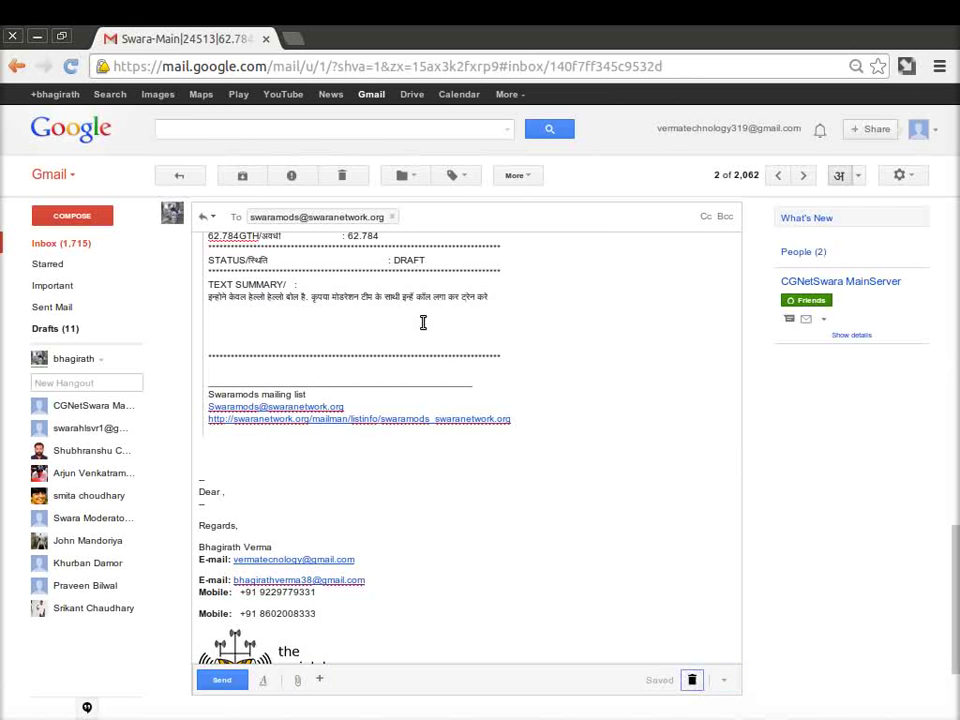
key(shift+Tab)
key(shift+Tab)
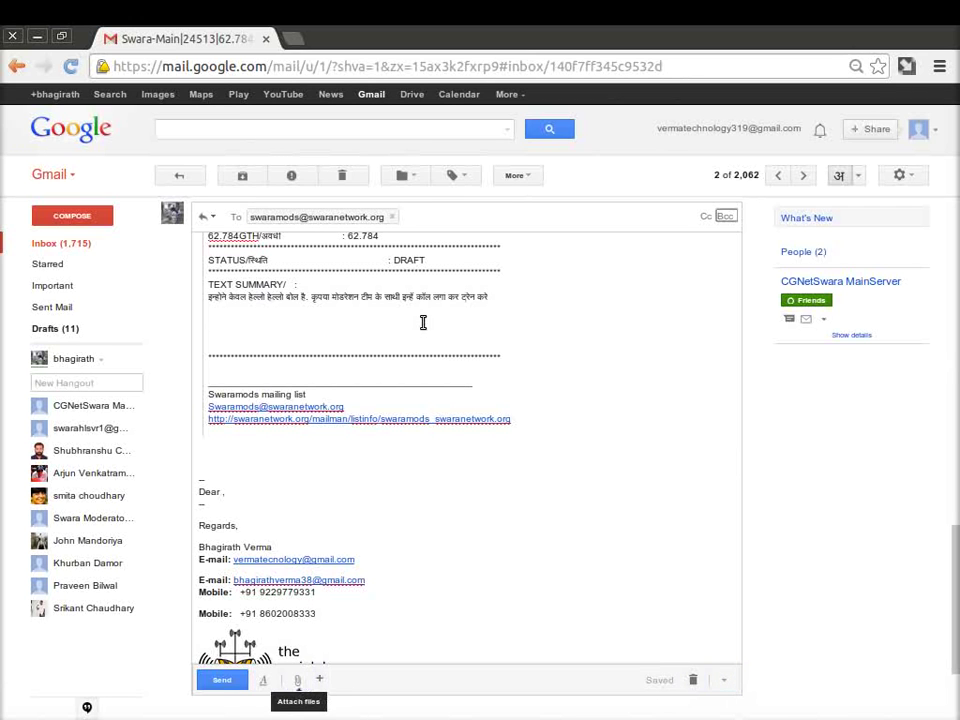
key(shift+Tab)
key(shift+Tab)
key(shift+Tab)
key(shift+Tab)
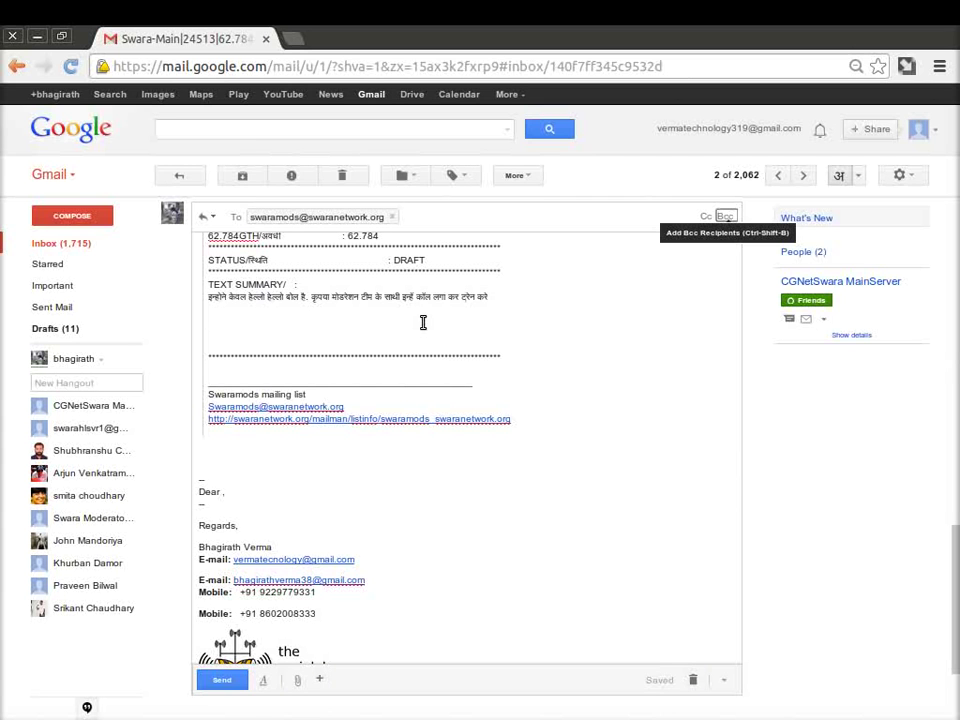
click(236, 682)
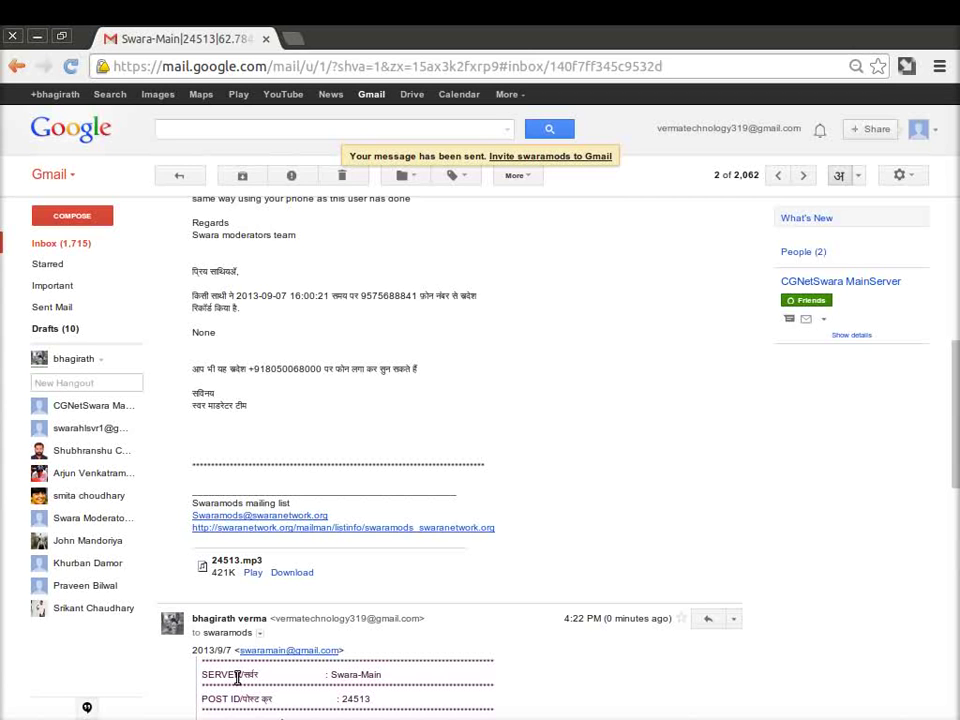
Step: Return to the inbox and open the conversation for Swara-Main post 24505
click(182, 175)
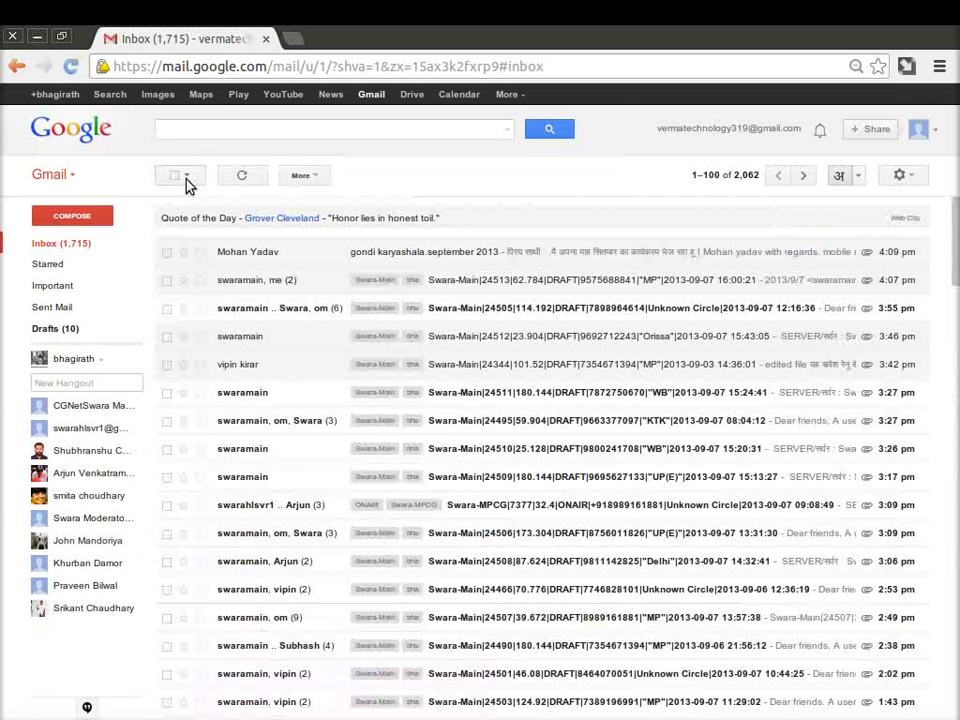
click(296, 314)
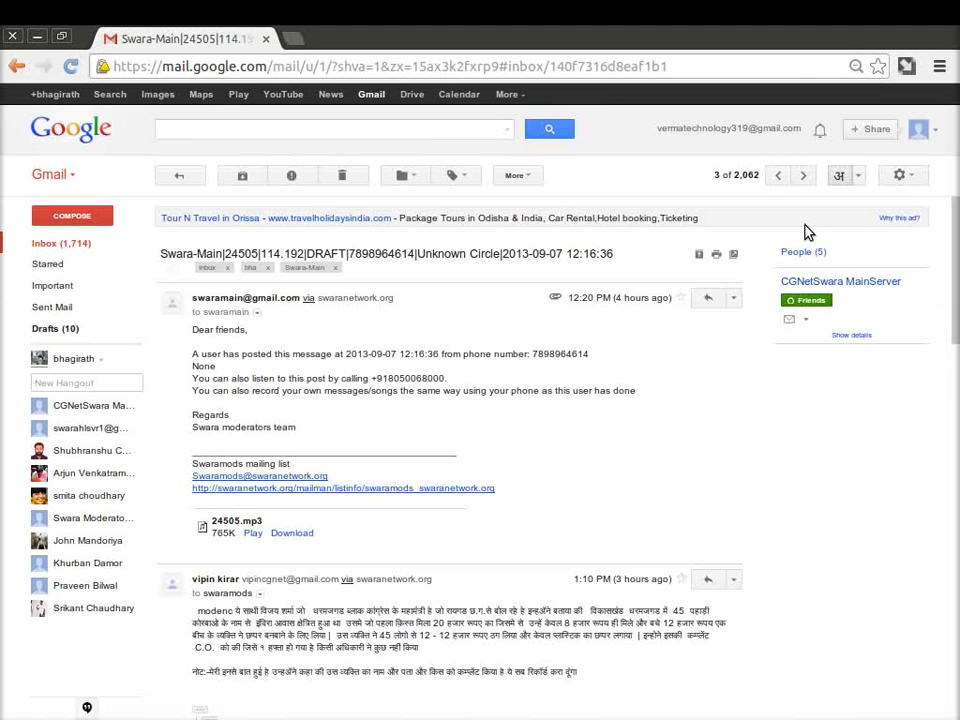
Step: Check the conversation for Swara-Main post 24495 from the inbox and return to the message list
click(167, 182)
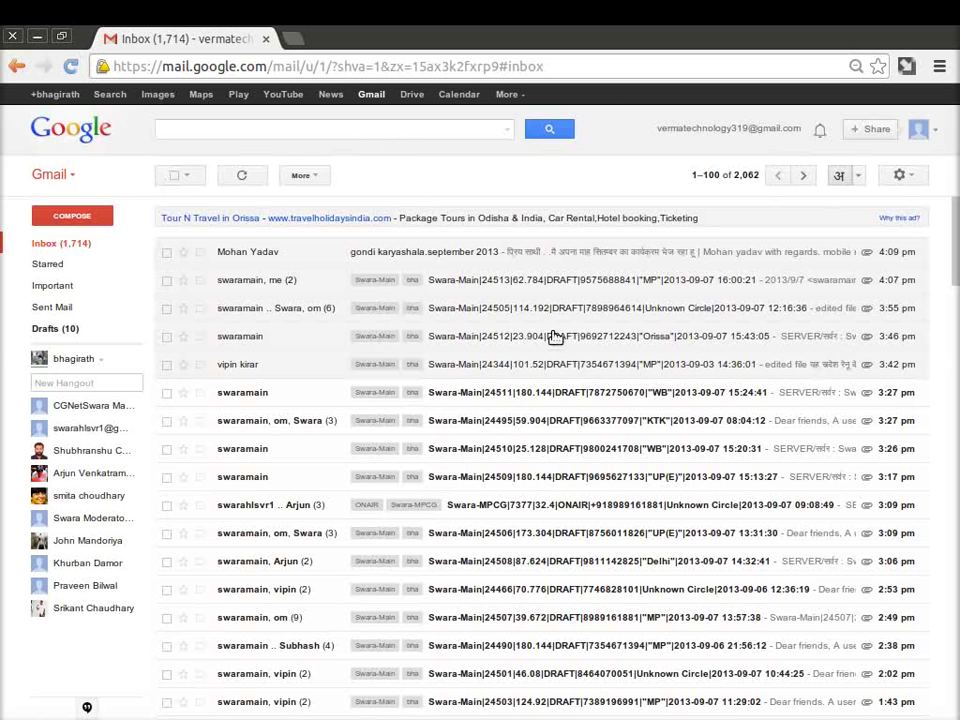
click(673, 427)
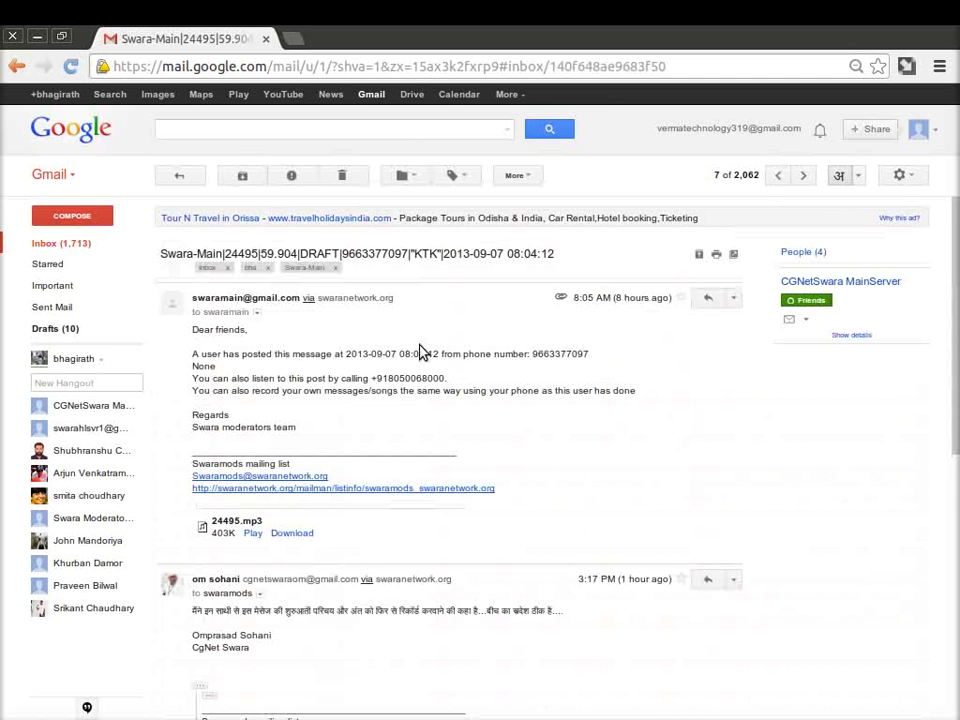
click(197, 178)
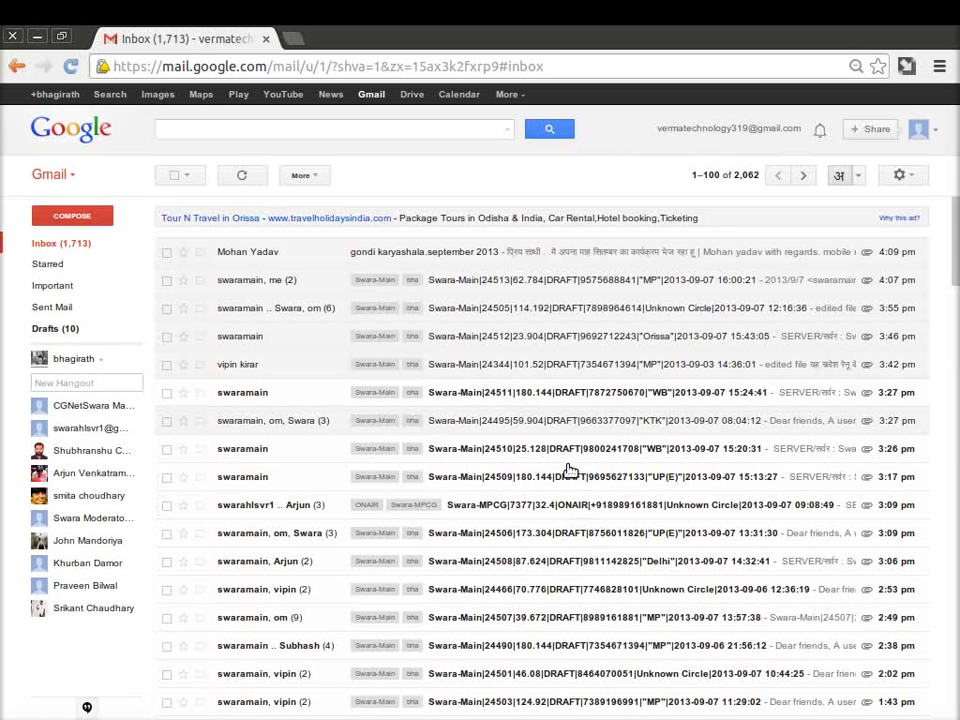
Step: Open the conversation for Swara-Main post 24511 and play its attached recording 24511.mp3
click(561, 394)
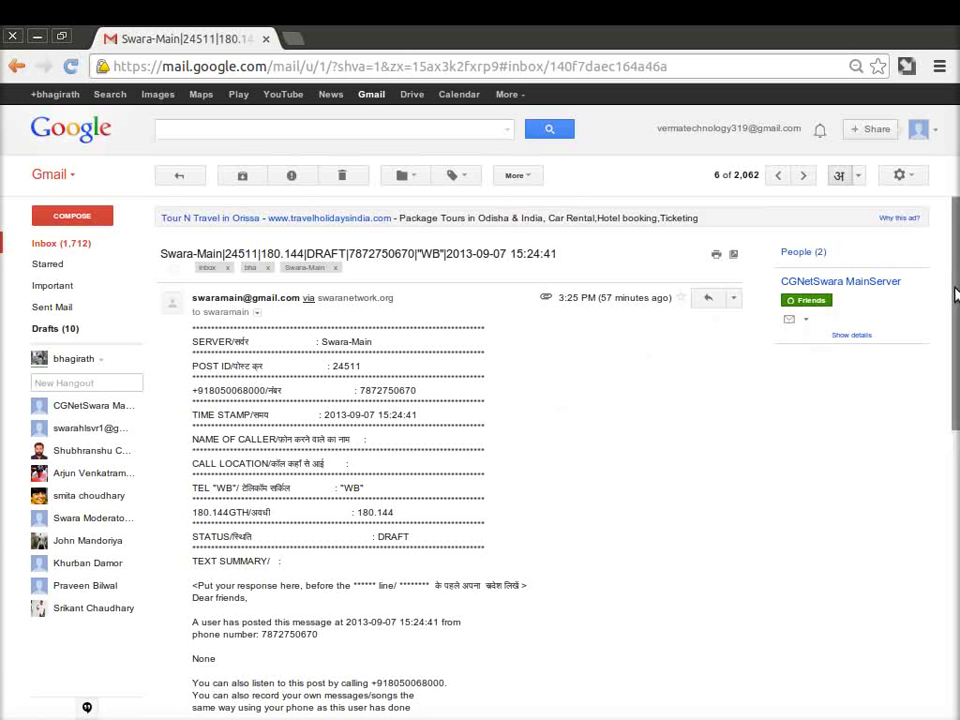
drag(955, 288, 949, 526)
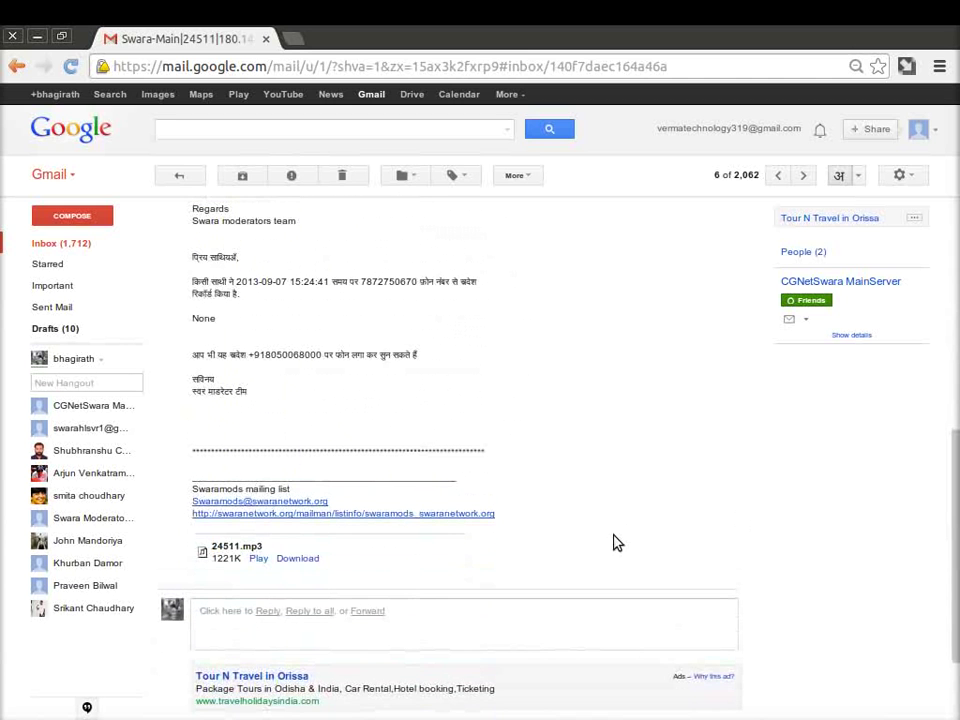
click(261, 560)
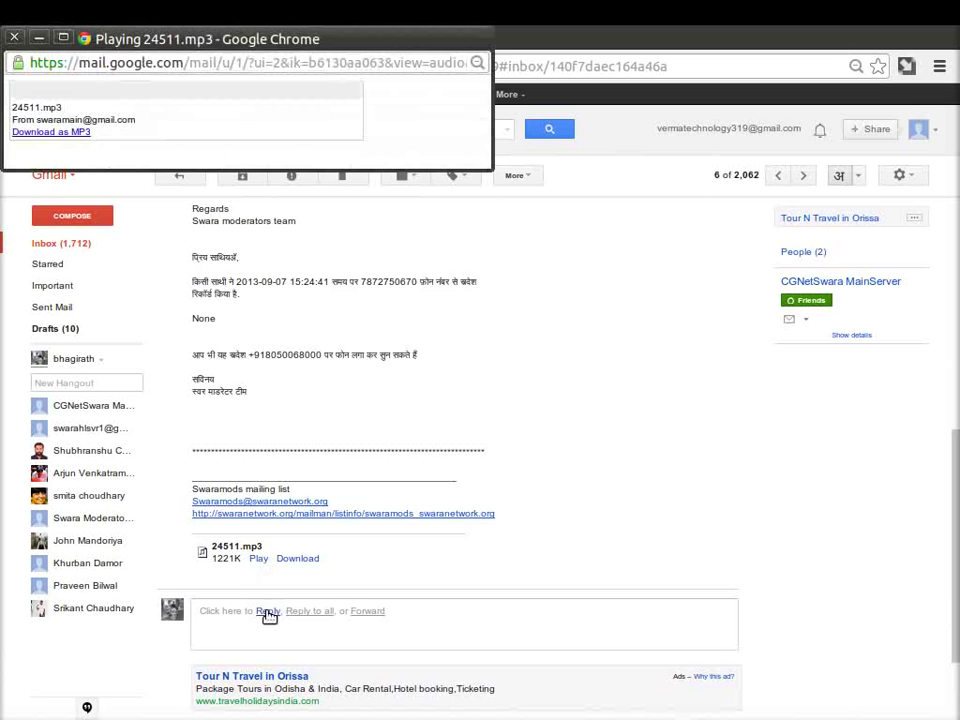
Step: Start a reply to post 24511 and expand the quoted report form in the message body
click(268, 612)
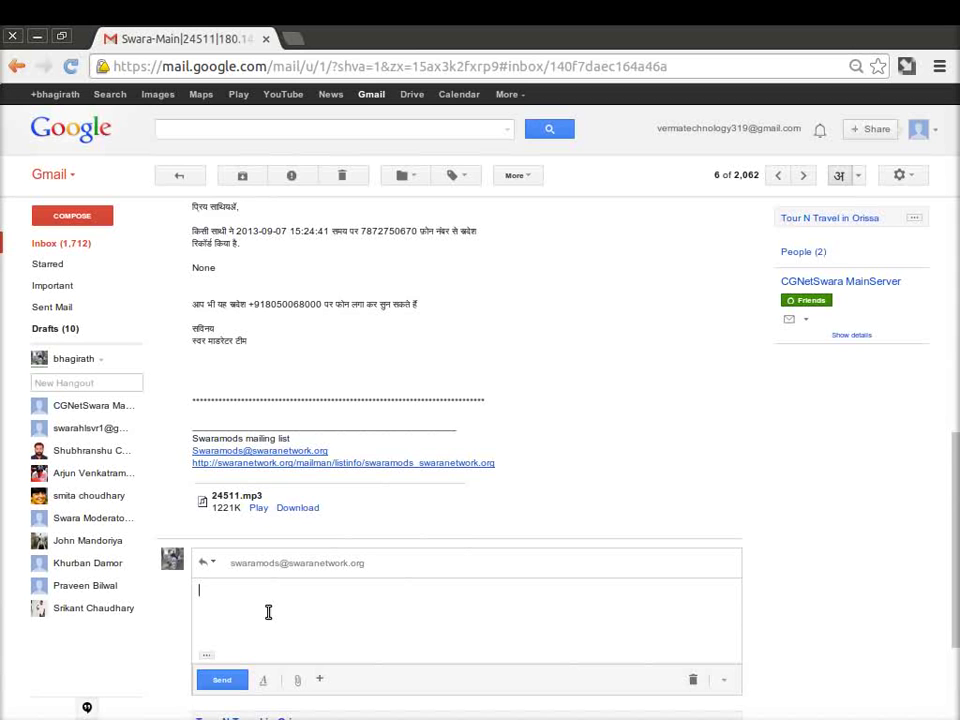
scroll(268, 615, down, 3)
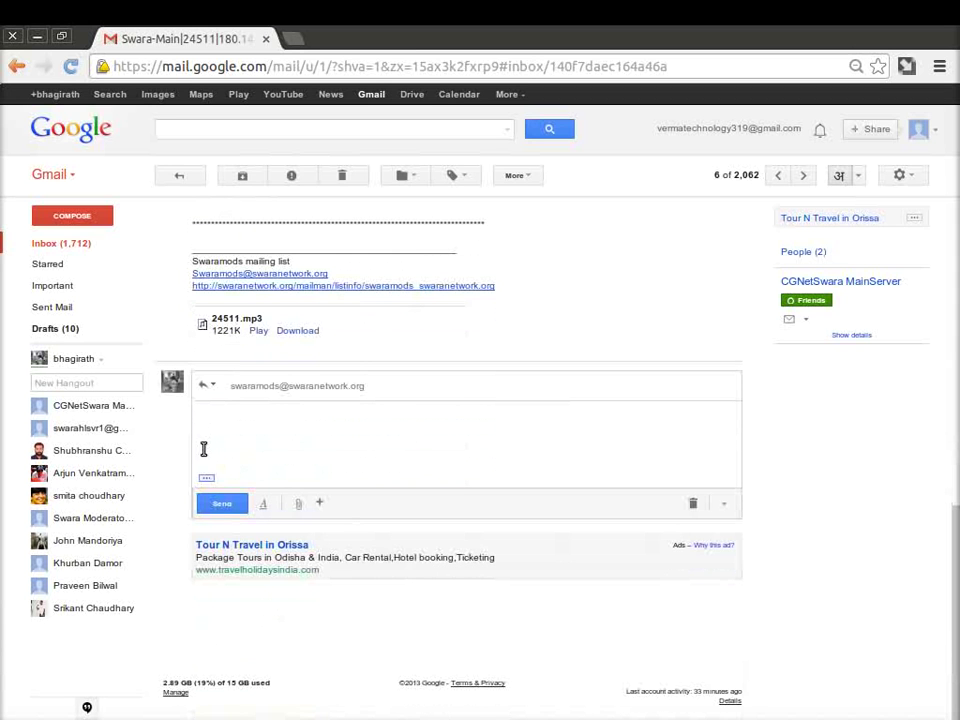
click(207, 481)
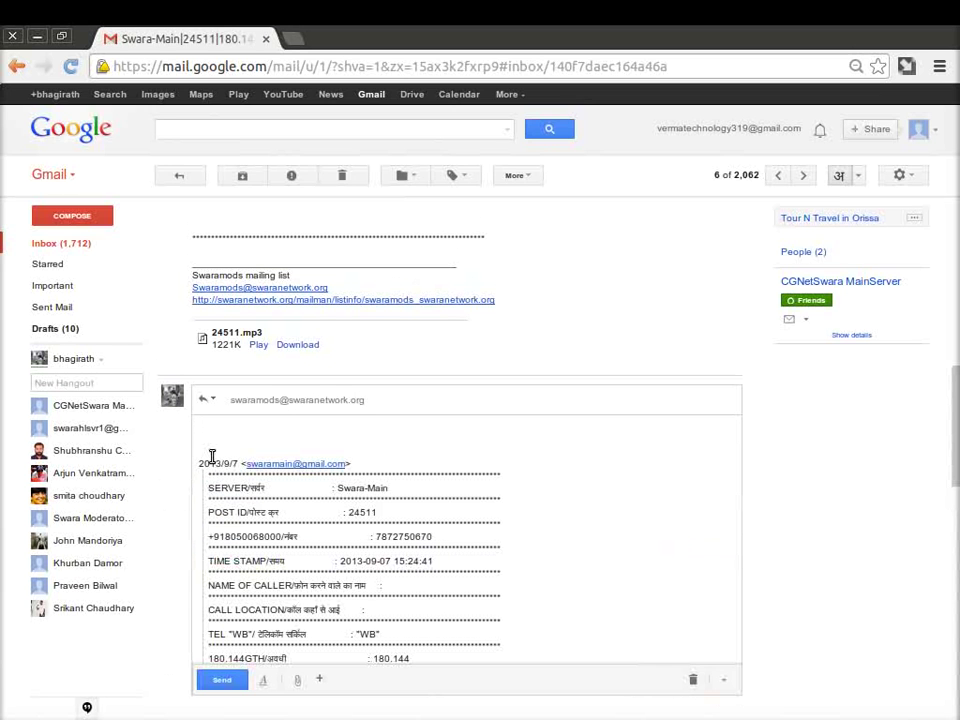
Step: Place the text cursor after the colon of the NAME OF CALLER field in the quoted form
click(212, 455)
key(Down)
key(Down)
key(Down)
key(Down)
key(Down)
key(Down)
key(Down)
key(Down)
key(Down)
key(Down)
key(Down)
key(Right)
key(Right)
key(Right)
key(Right)
key(Right)
key(Right)
key(Right)
key(Right)
key(Right)
key(Right)
key(Right)
key(Right)
key(Right)
key(Right)
key(Right)
key(Right)
key(Right)
key(Right)
key(Right)
key(Right)
key(Right)
key(Right)
key(Right)
key(Right)
key(Right)
key(Right)
key(Right)
key(Right)
key(Right)
key(Right)
key(Right)
key(Right)
key(Right)
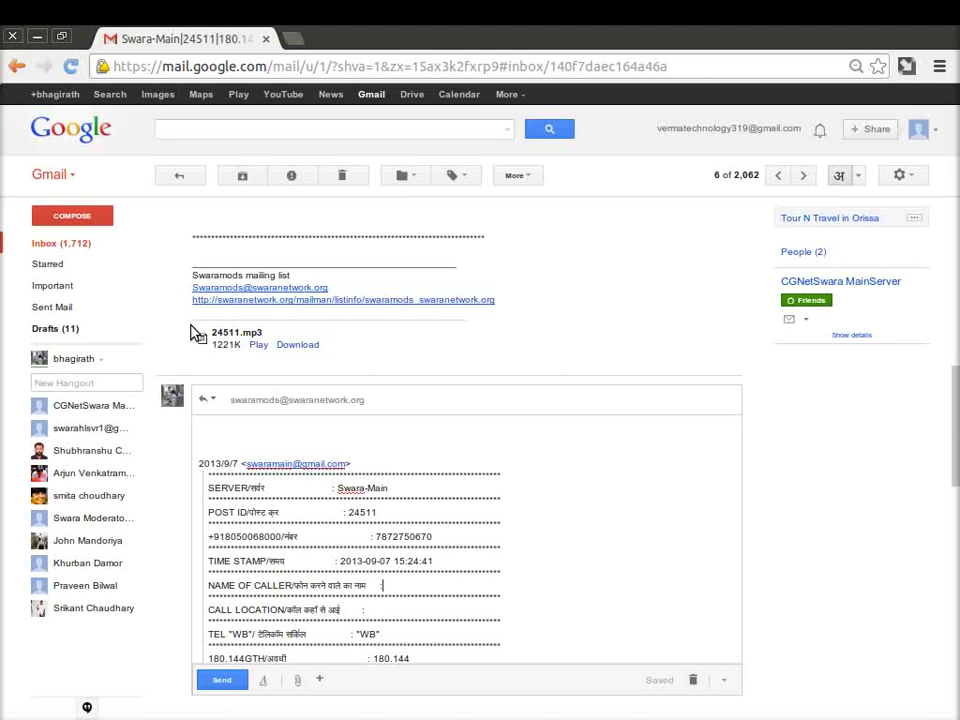
Step: Switch to the leftover playback window for 24513.mp3 and close it
key(alt+Tab)
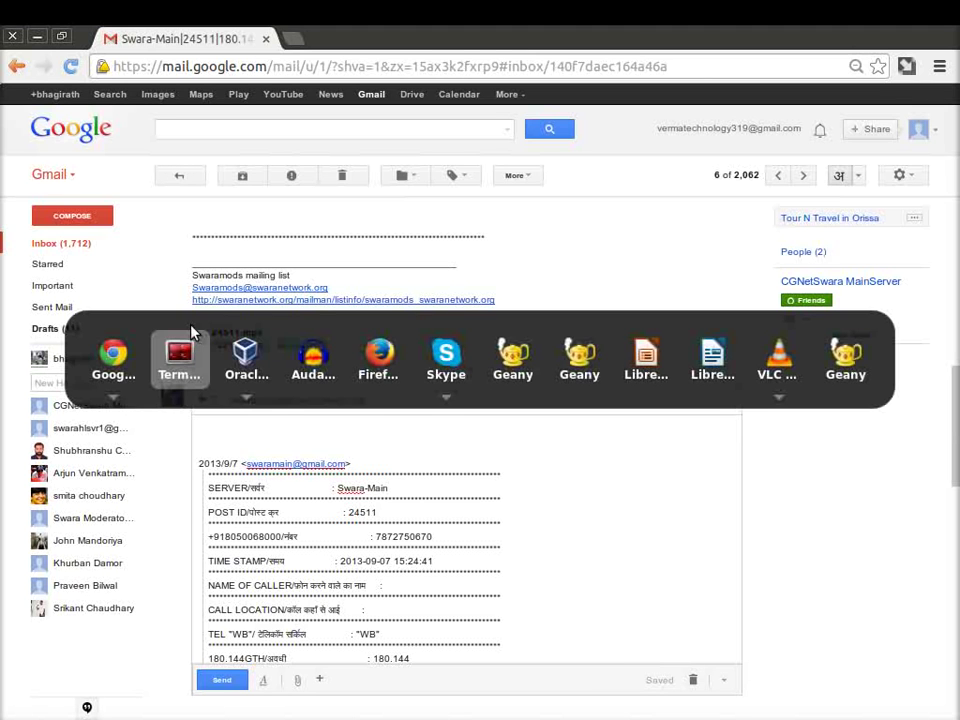
key(alt+shift+Tab)
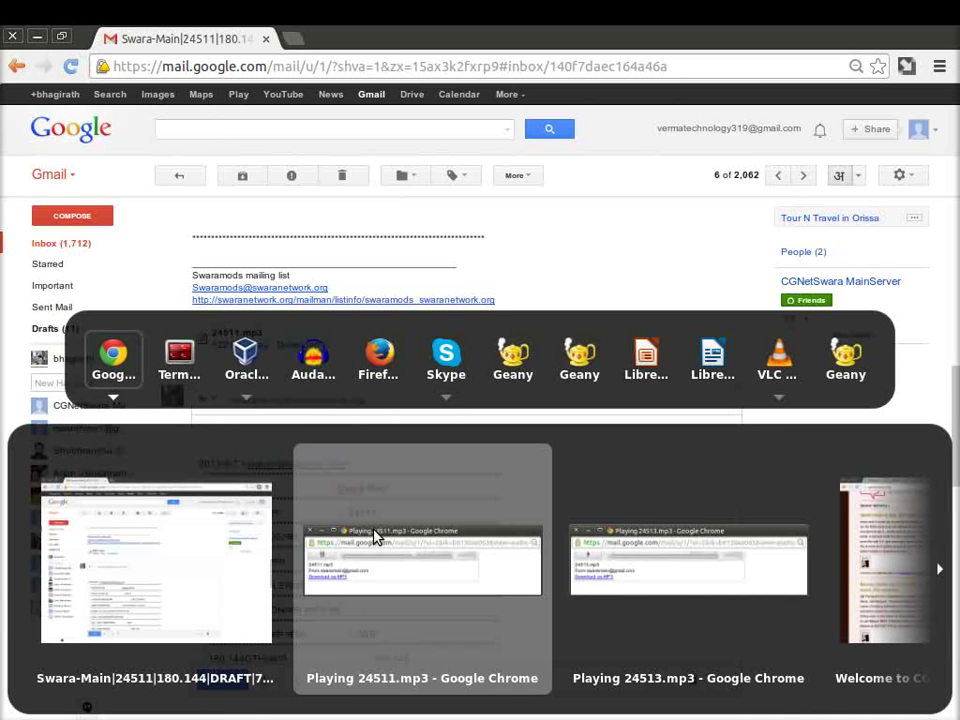
click(608, 570)
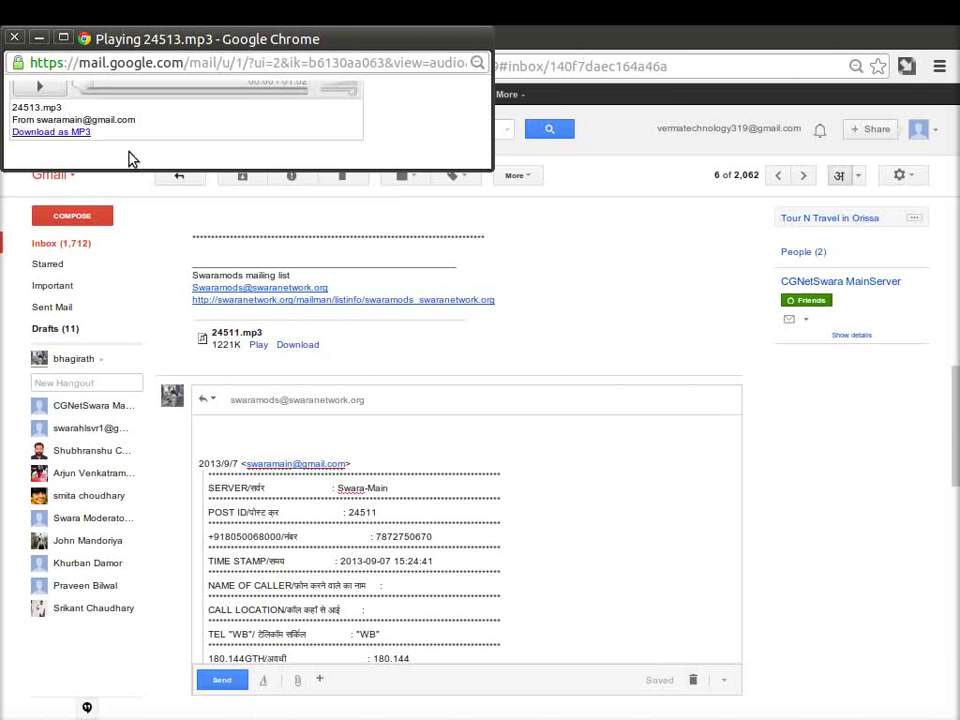
click(15, 38)
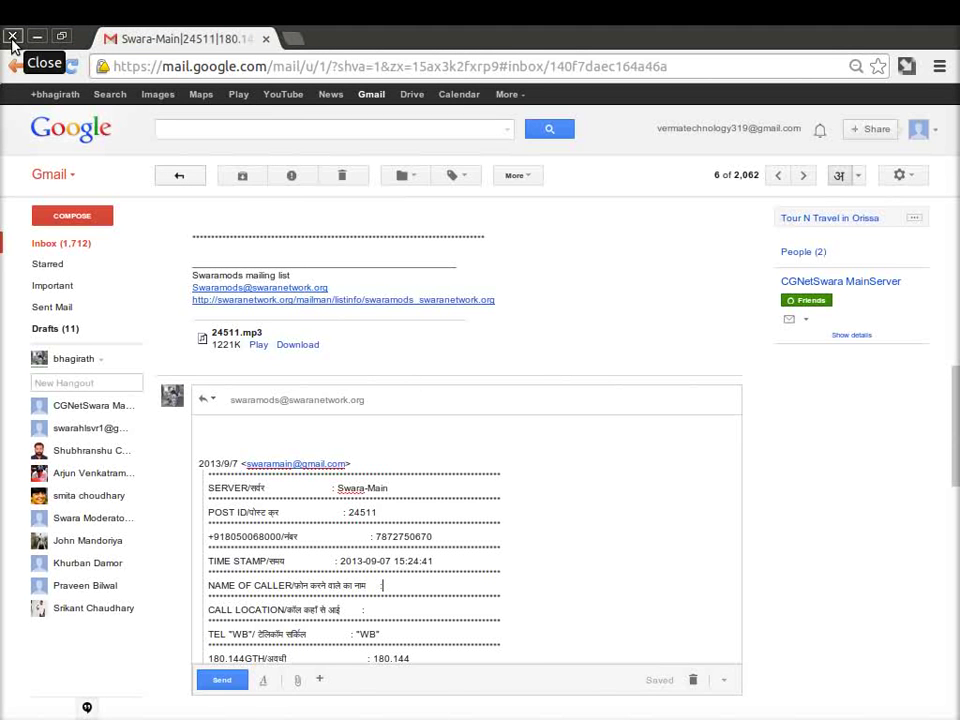
Step: Bring up the 24511.mp3 playback window, pause the recording and close the window
key(alt+Tab)
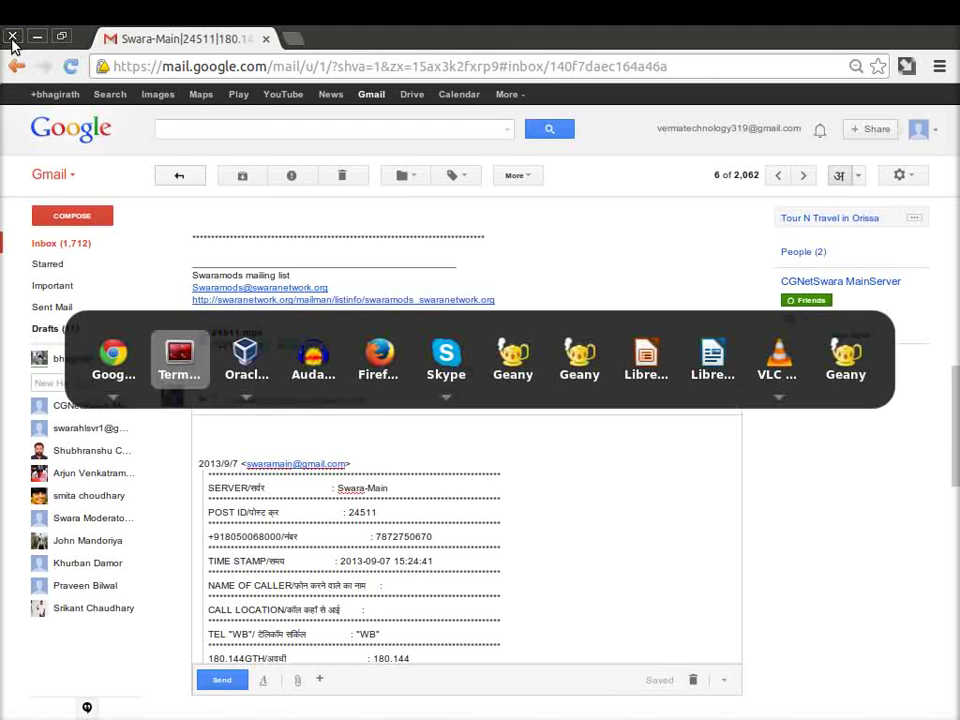
key(alt+shift+Tab)
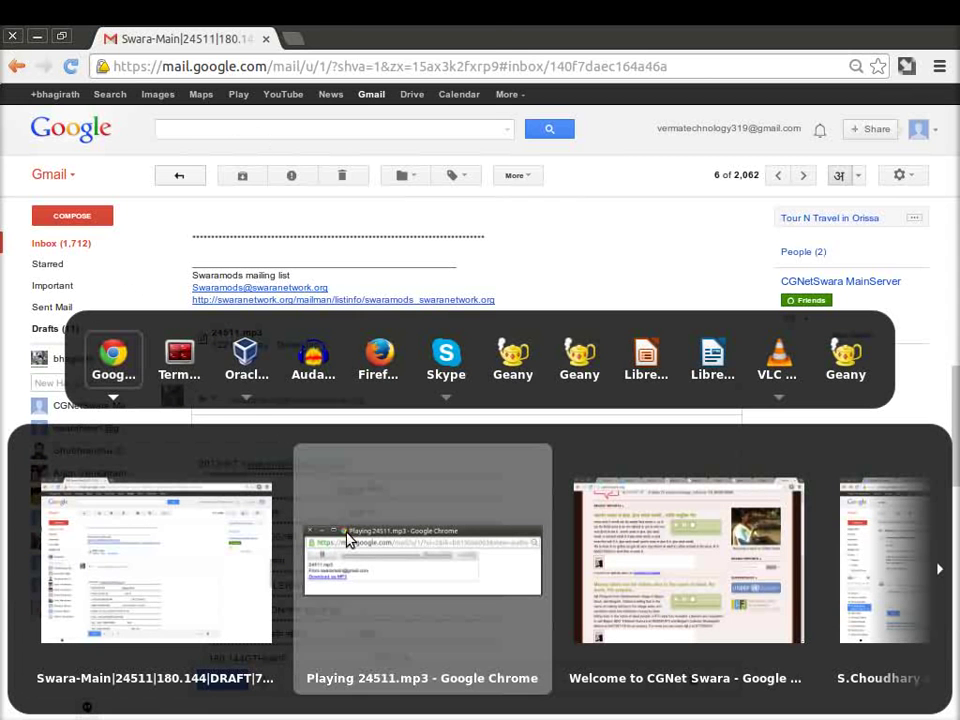
click(348, 538)
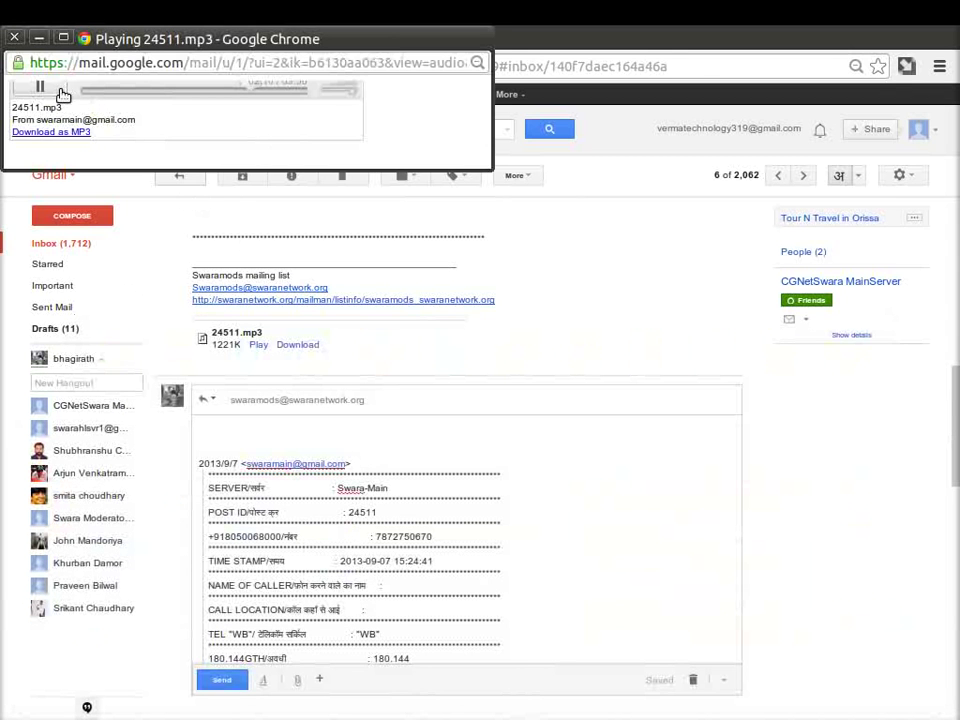
click(40, 88)
click(12, 37)
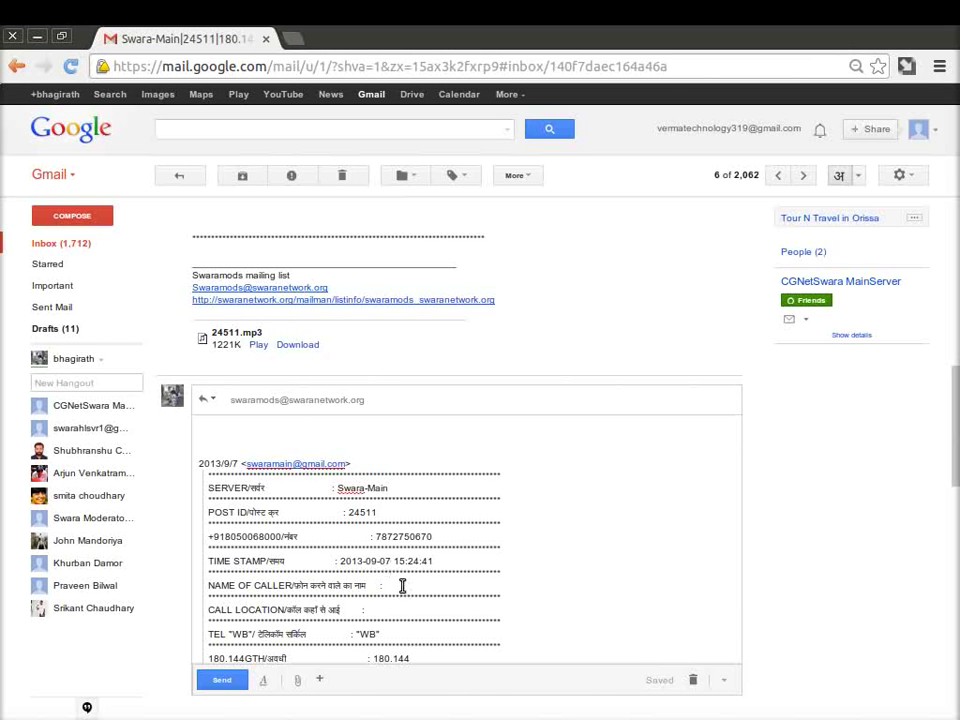
Step: Fill in the NAME OF CALLER field with "समझ में नहीं आया"
text(a)
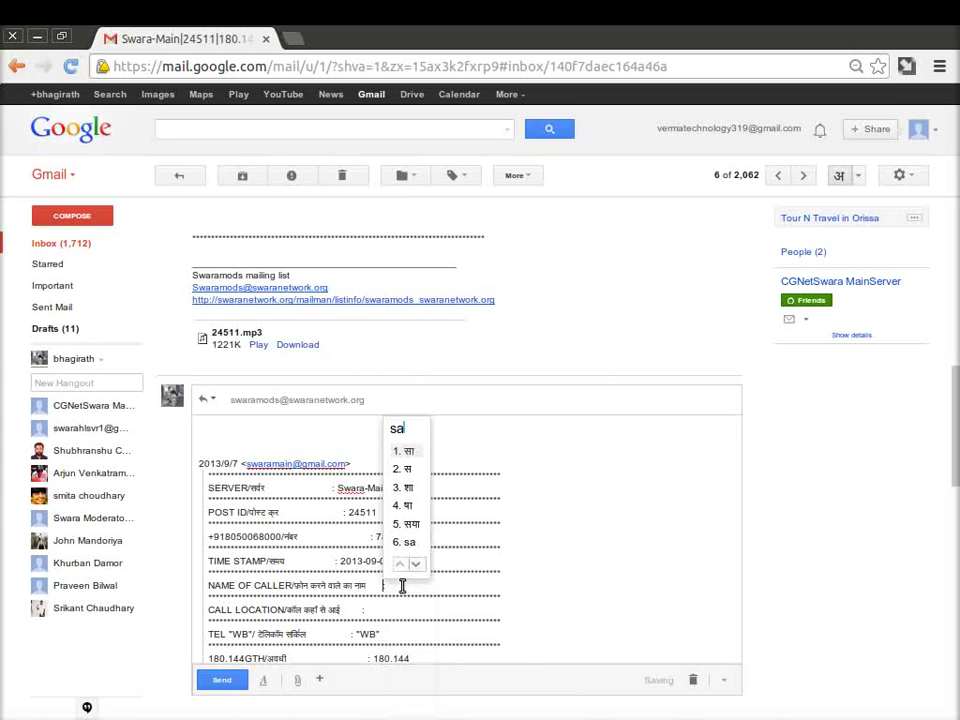
key(BackSpace)
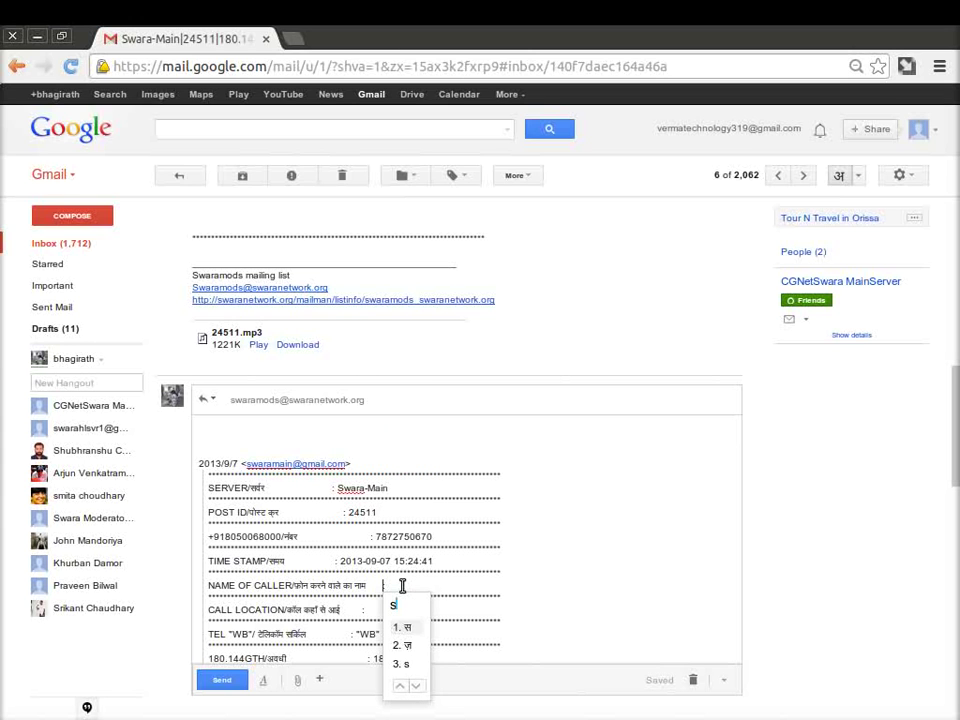
key(BackSpace)
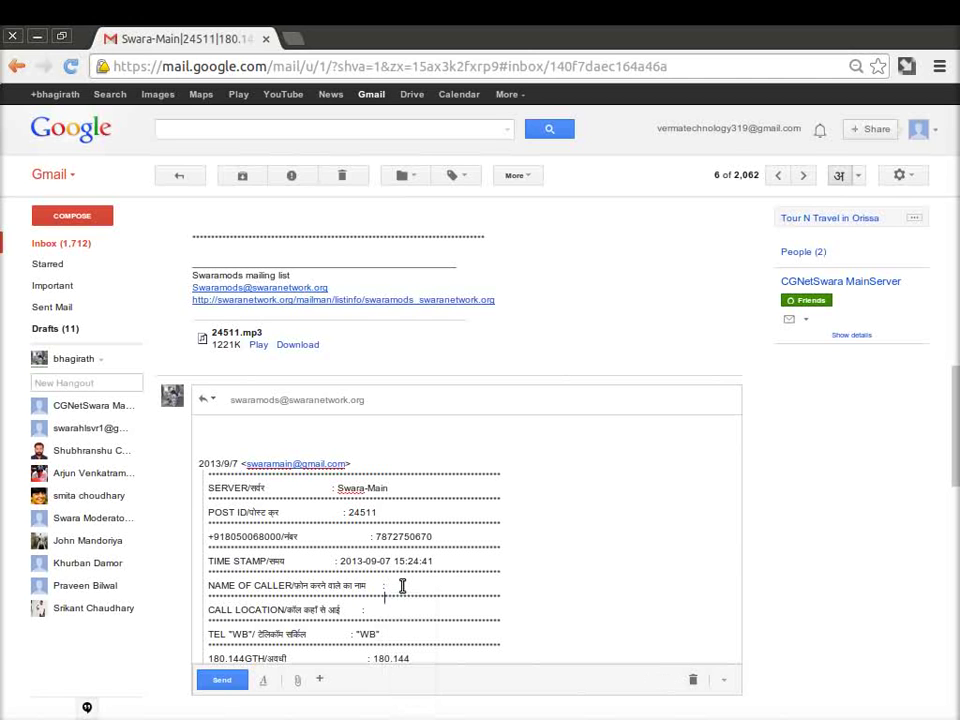
key(Home)
text(samaj)
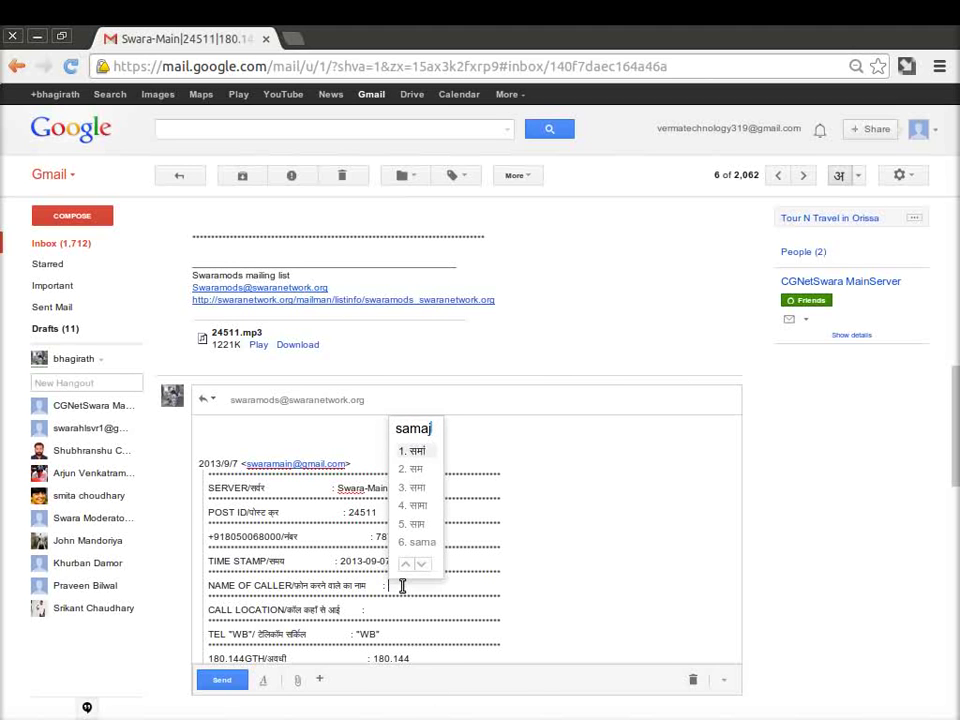
key(Escape)
text(samel na)
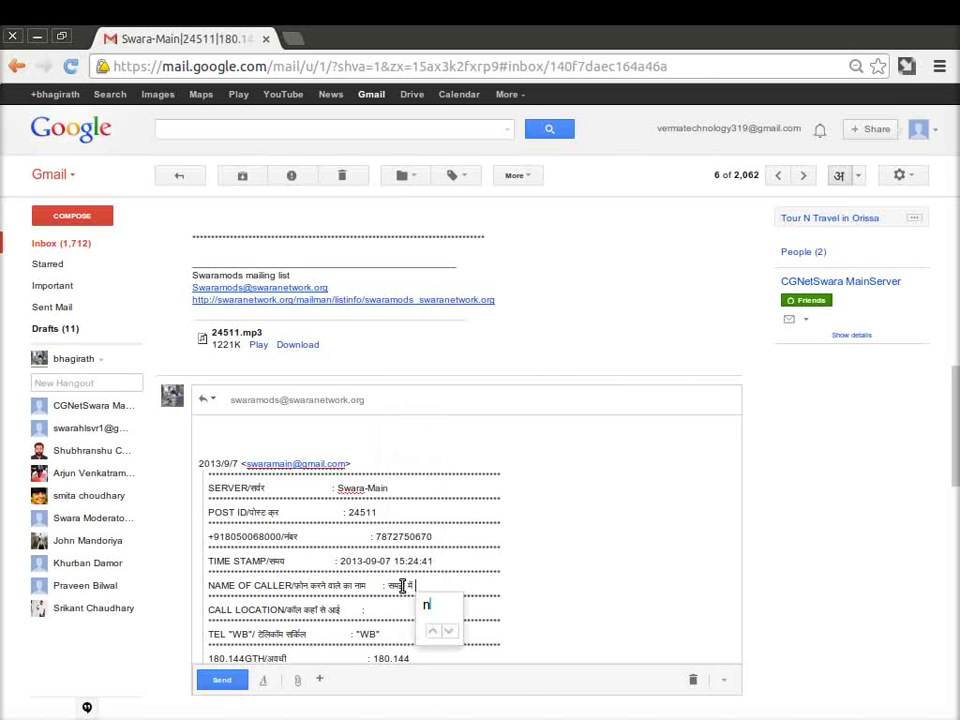
text(hi aaya)
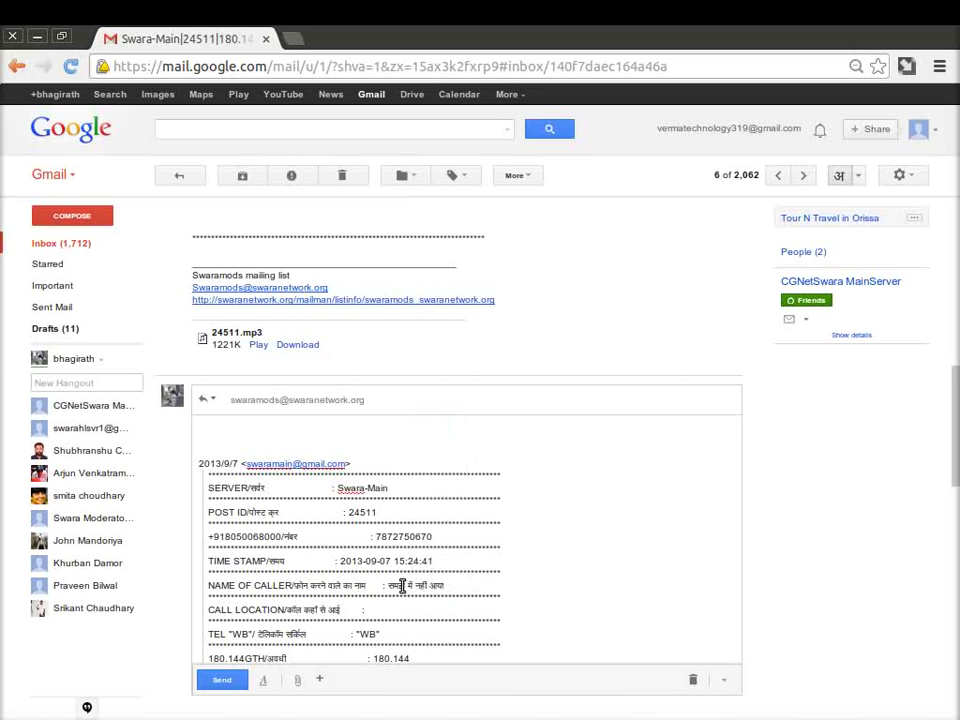
Step: Delete the placeholder and the English and Hindi notification text between the TEXT SUMMARY line and the closing asterisk line
key(Down)
key(Down)
key(Down)
key(Down)
key(Down)
key(Down)
key(Down)
key(Down)
key(Down)
key(Down)
key(Down)
key(Down)
key(Down)
key(Down)
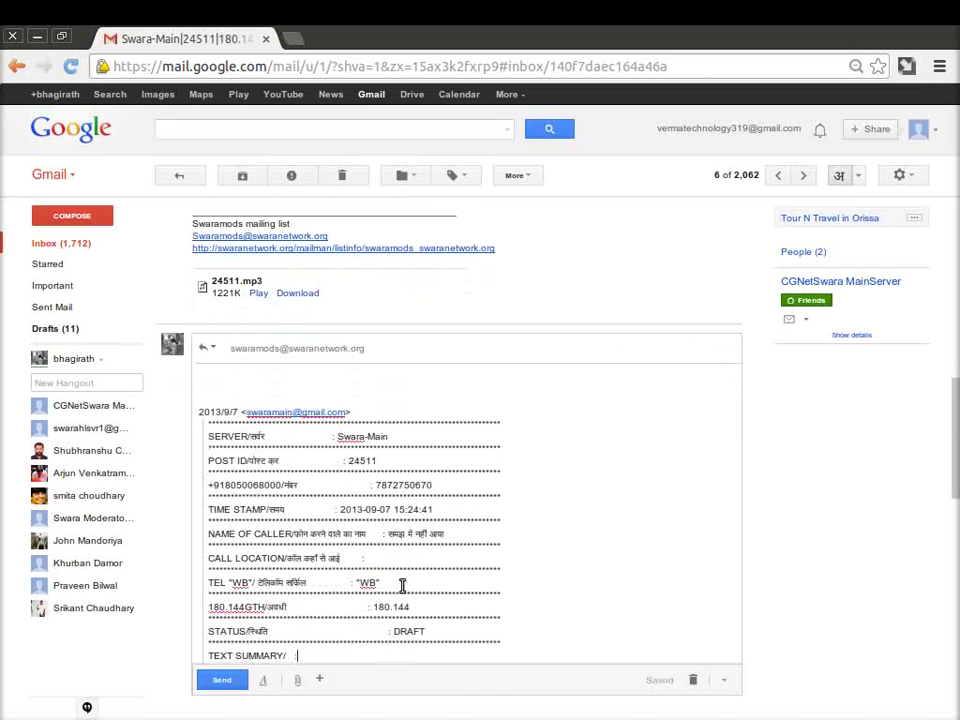
key(Up)
key(Up)
key(Up)
key(Up)
key(End)
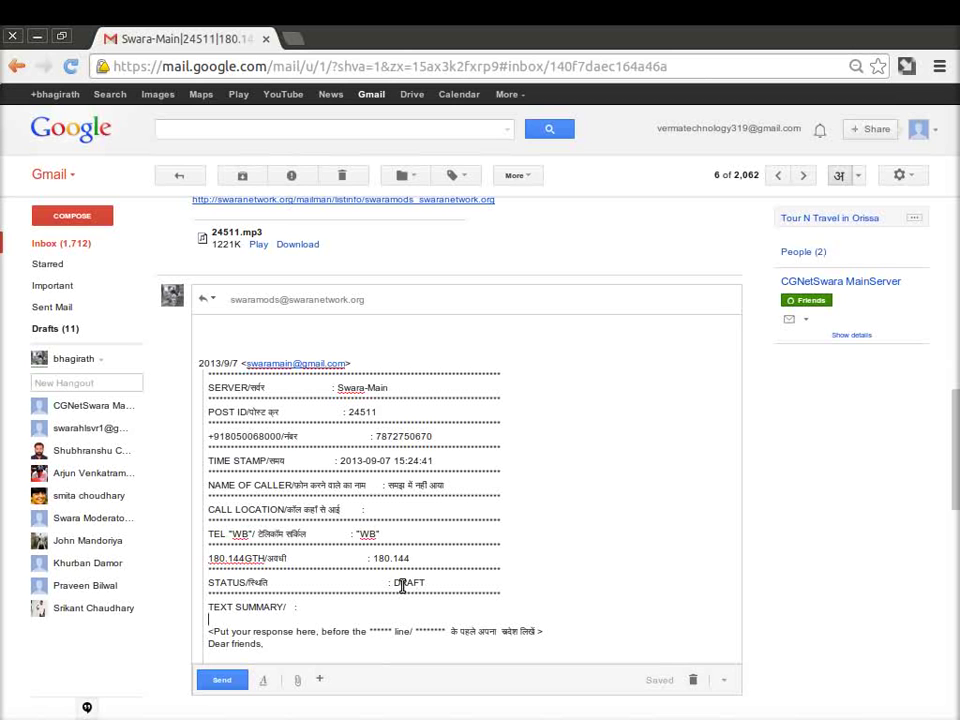
key(shift+Down)
key(shift+Down)
key(shift+Down)
key(shift+Down)
key(shift+Down)
key(shift+Down)
key(shift+Down)
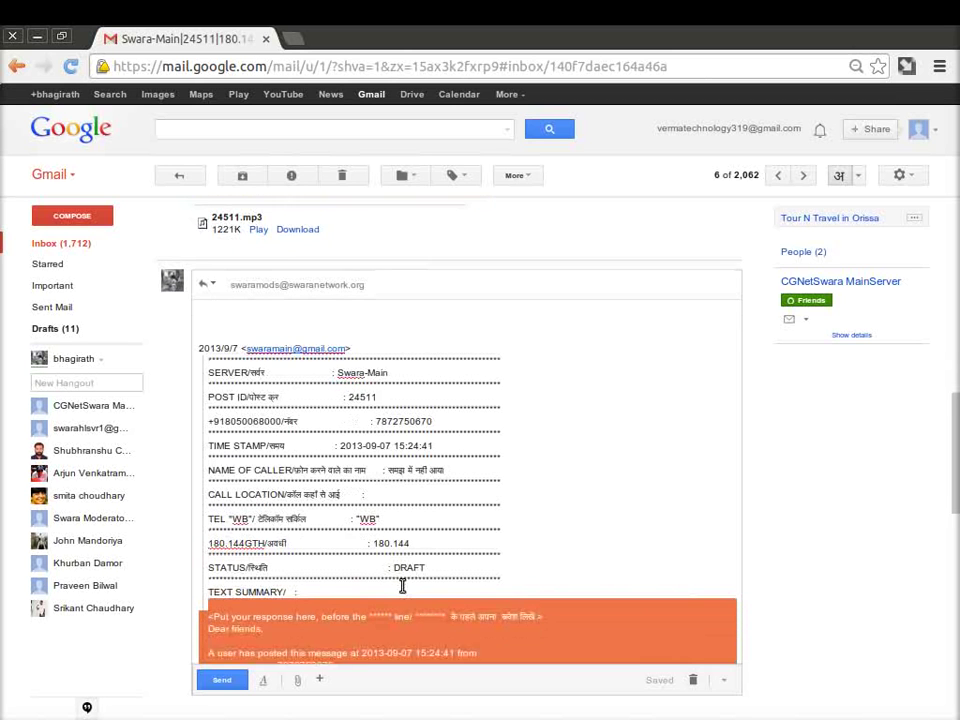
key(shift+Down)
key(shift+Down)
key(shift+Down)
key(shift+Down)
key(shift+Down)
key(shift+Down)
key(shift+Down)
key(shift+Down)
key(shift+Down)
key(shift+Down)
key(shift+Down)
key(shift+Down)
key(shift+Down)
key(shift+Down)
key(shift+Down)
key(shift+Down)
key(shift+Down)
key(shift+Down)
key(shift+Down)
key(shift+Down)
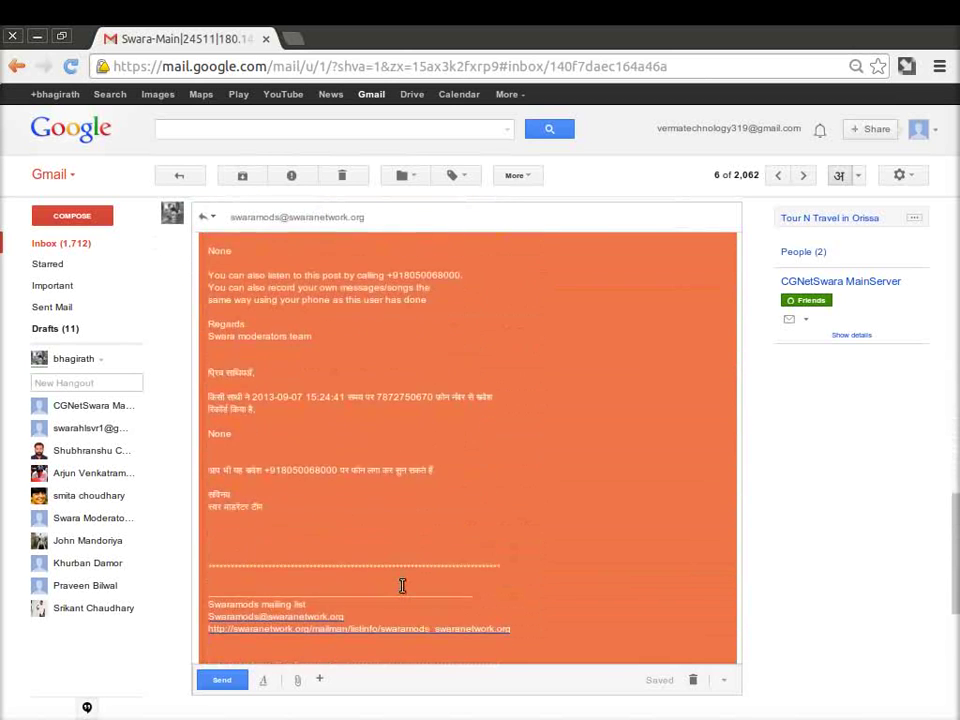
key(shift+Down)
key(shift+Down)
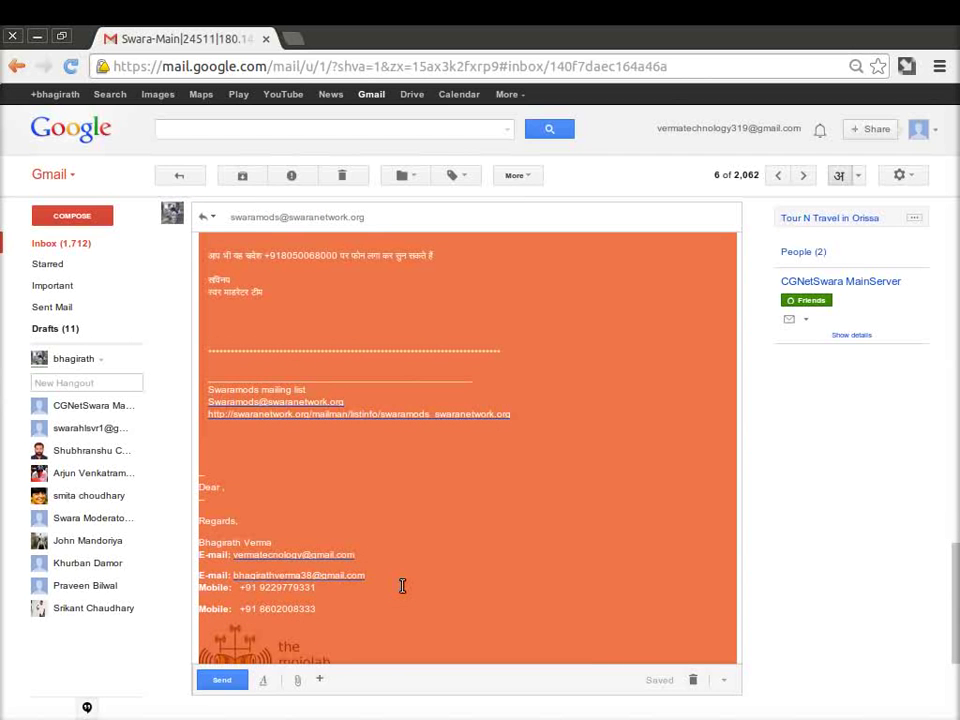
key(shift+Up)
key(shift+Up)
key(shift+Up)
key(shift+Up)
key(shift+Up)
key(shift+Up)
key(shift+Up)
key(shift+Up)
key(shift+Up)
key(shift+Up)
key(shift+Up)
key(shift+Up)
key(shift+Up)
key(shift+Up)
key(shift+Up)
key(shift+Up)
key(shift+Up)
key(shift+Up)
key(shift+Up)
key(shift+Up)
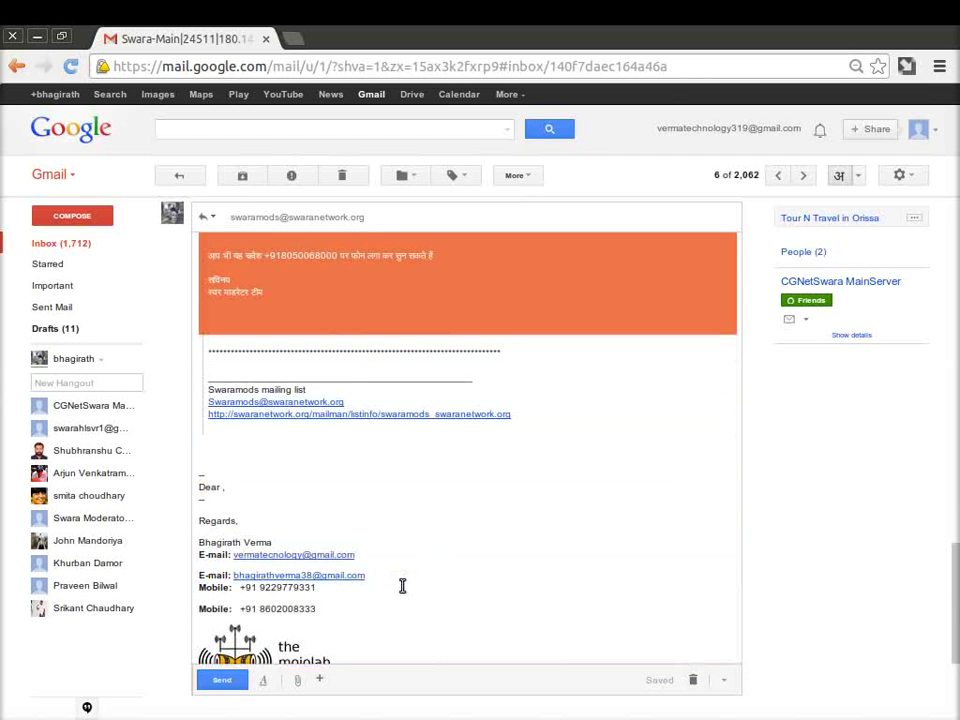
key(BackSpace)
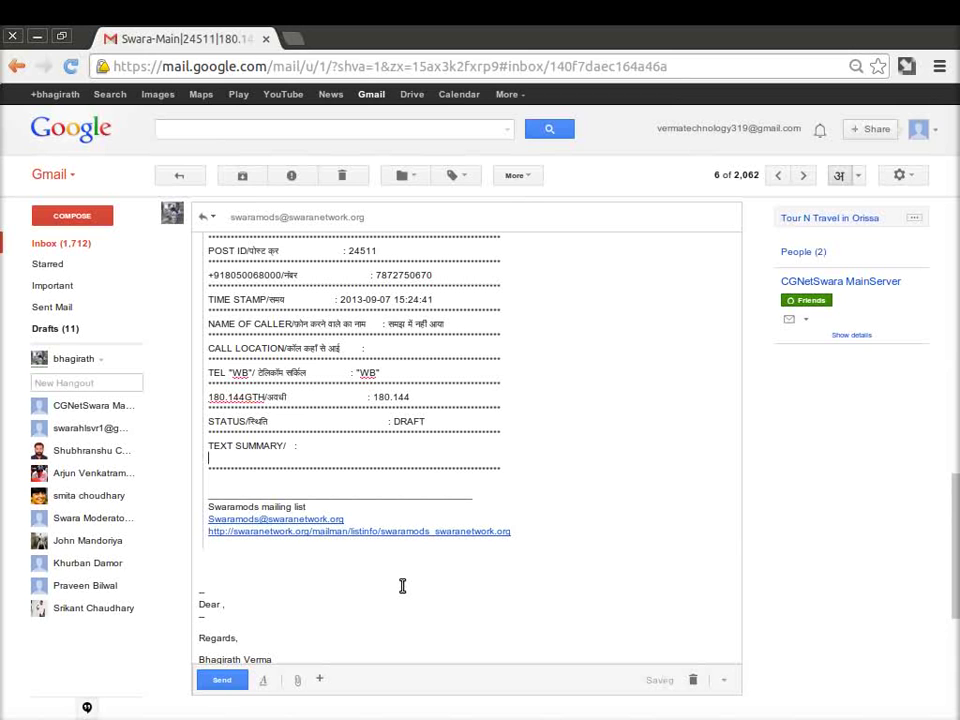
Step: Begin the text summary for post 24511 with "यह संदेश वेस्ट बंगाल से आया है"
text(yah sandesh)
text(west)
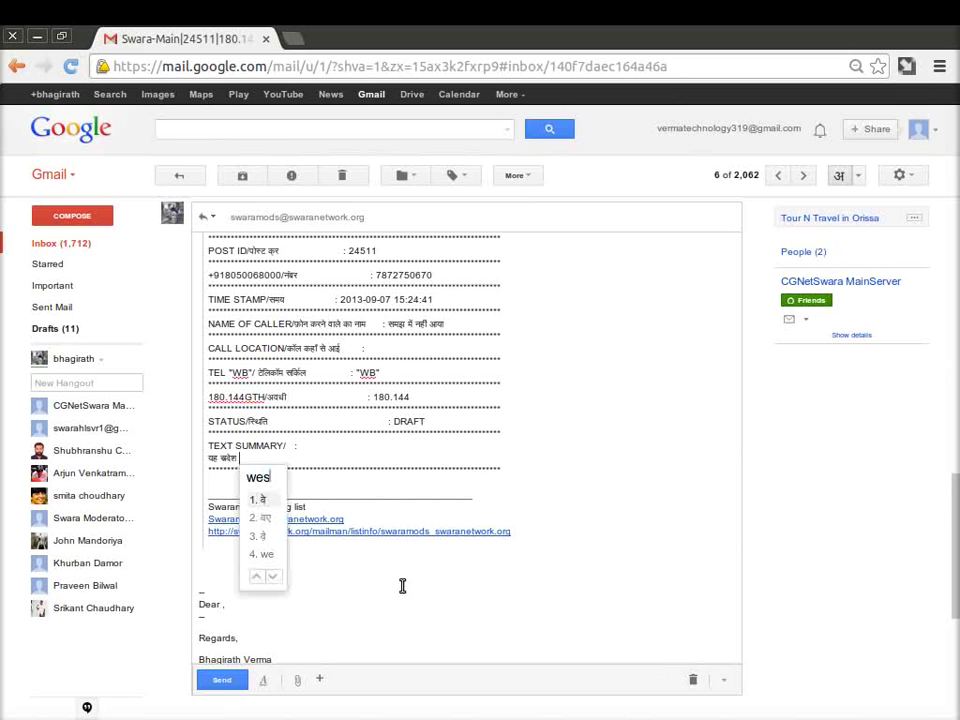
text( ban)
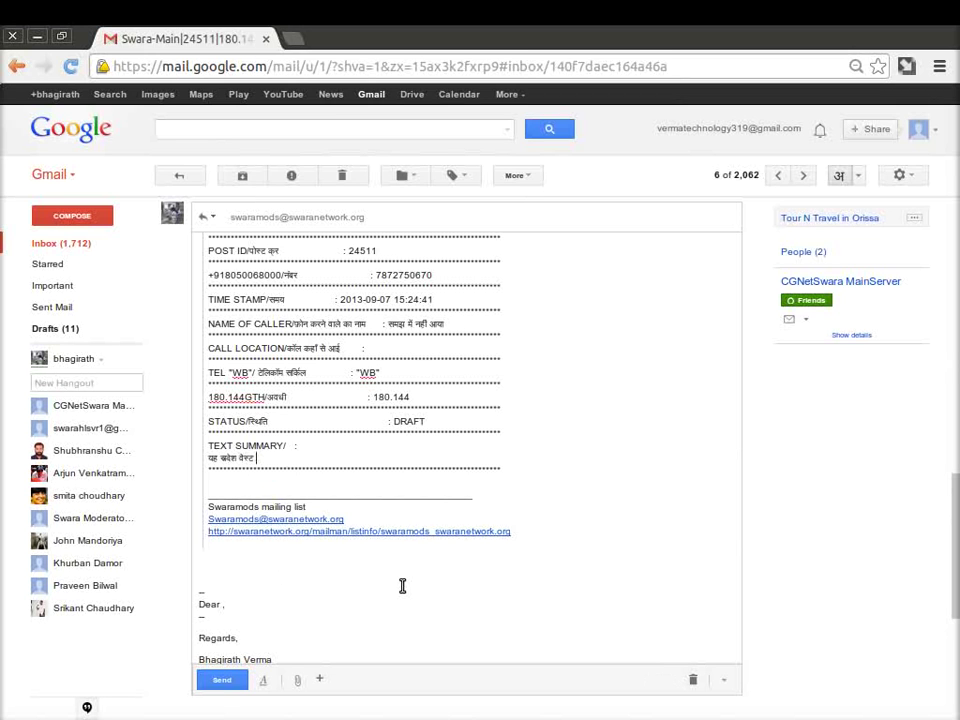
text(gal)
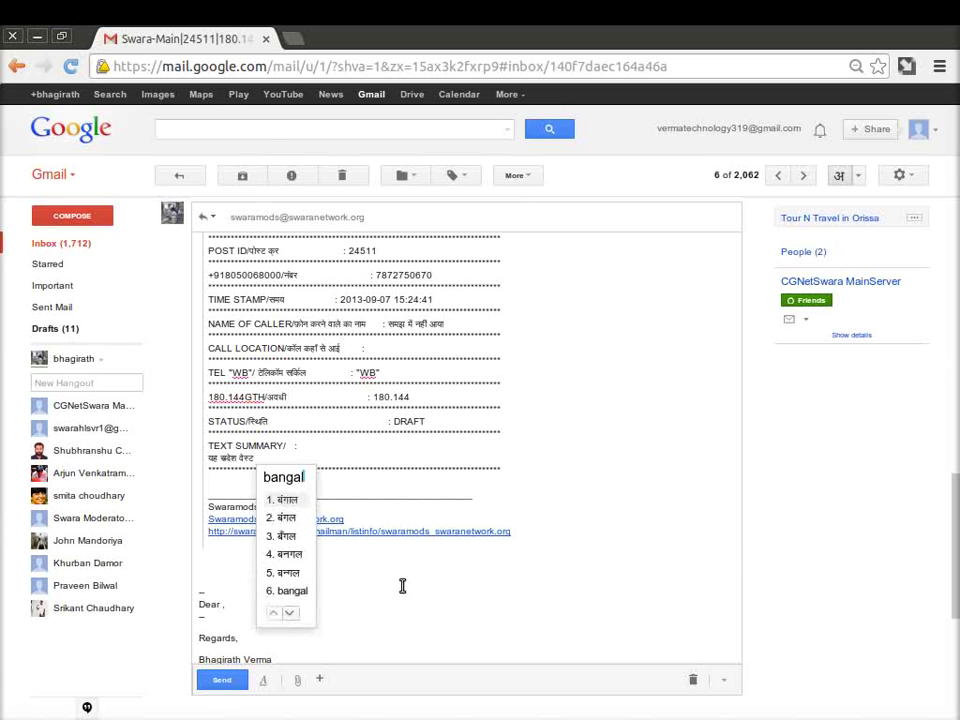
text( se )
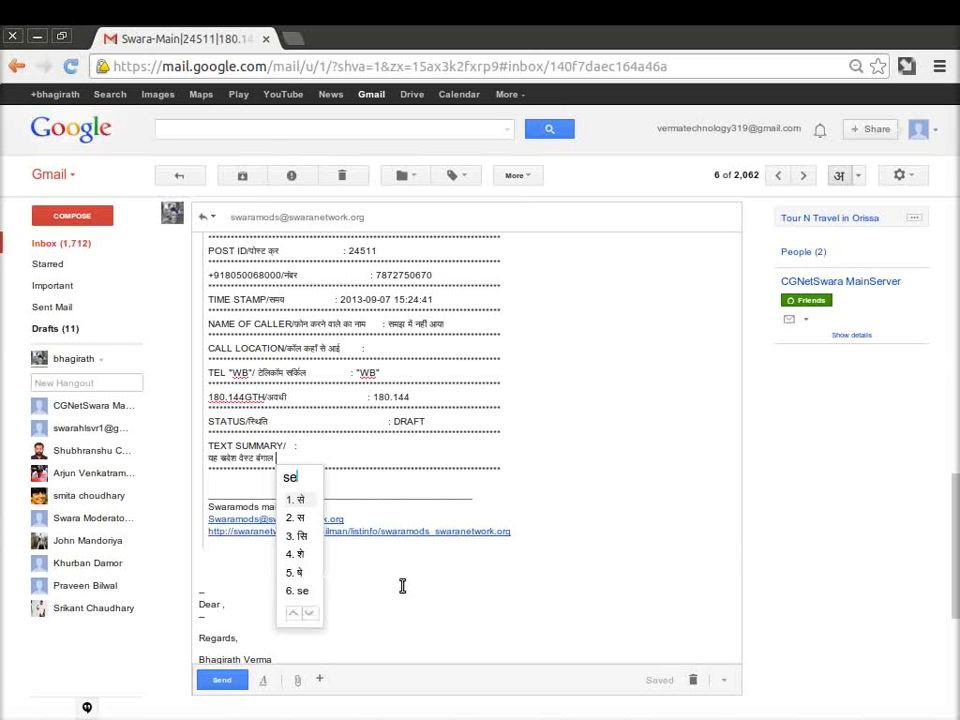
text(aaya hai)
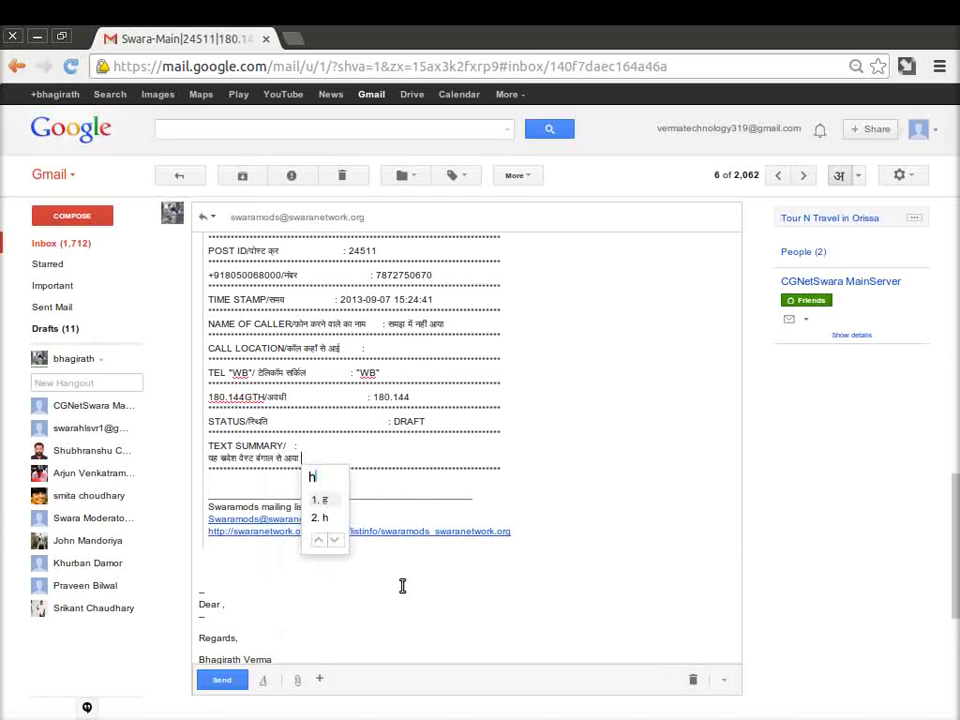
Step: Continue the Hindi summary with "शायद संथाली भाषा में है"
text( shay)
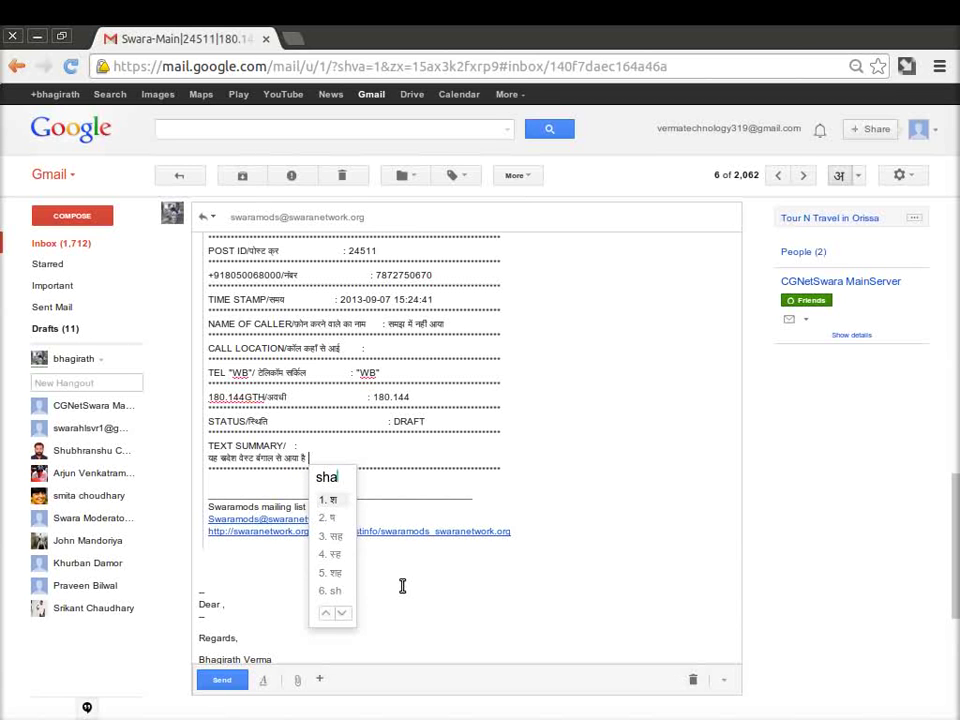
text(ad)
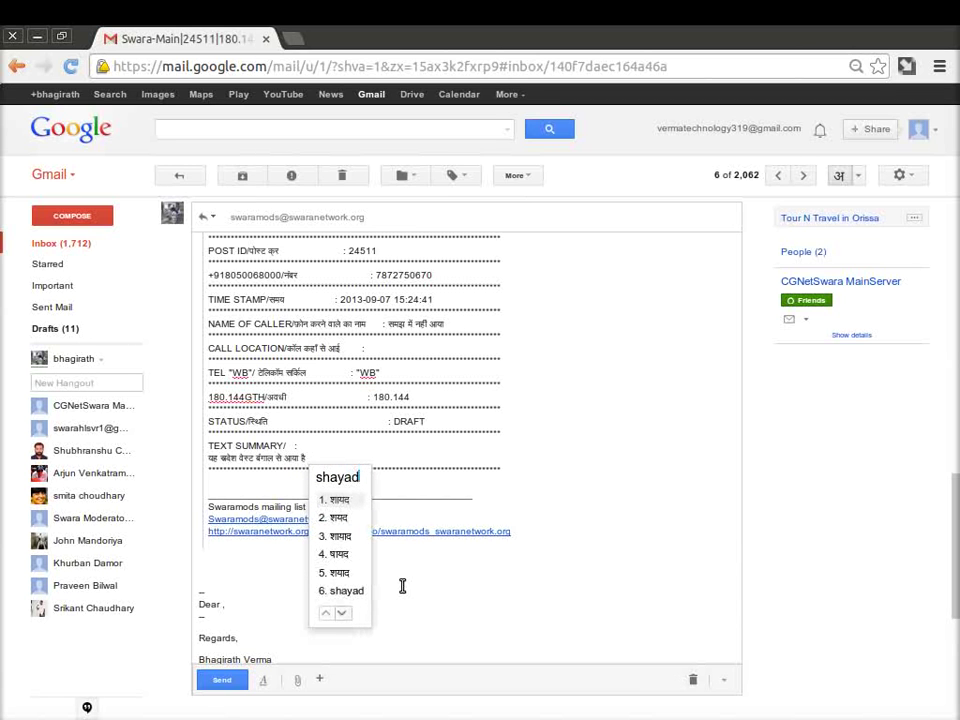
text( santh)
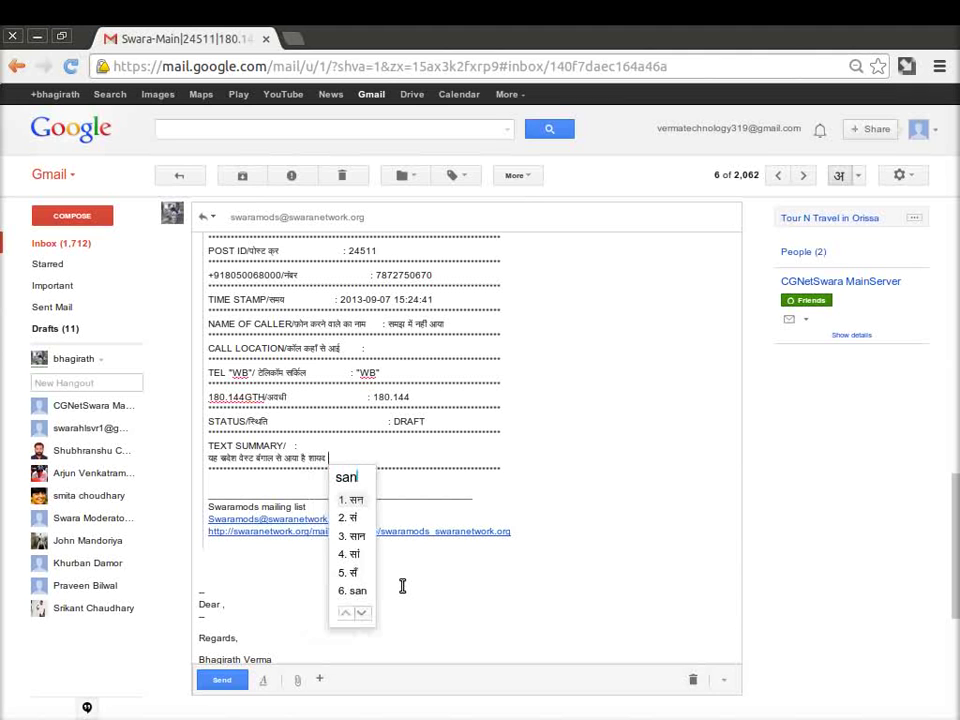
text(ali)
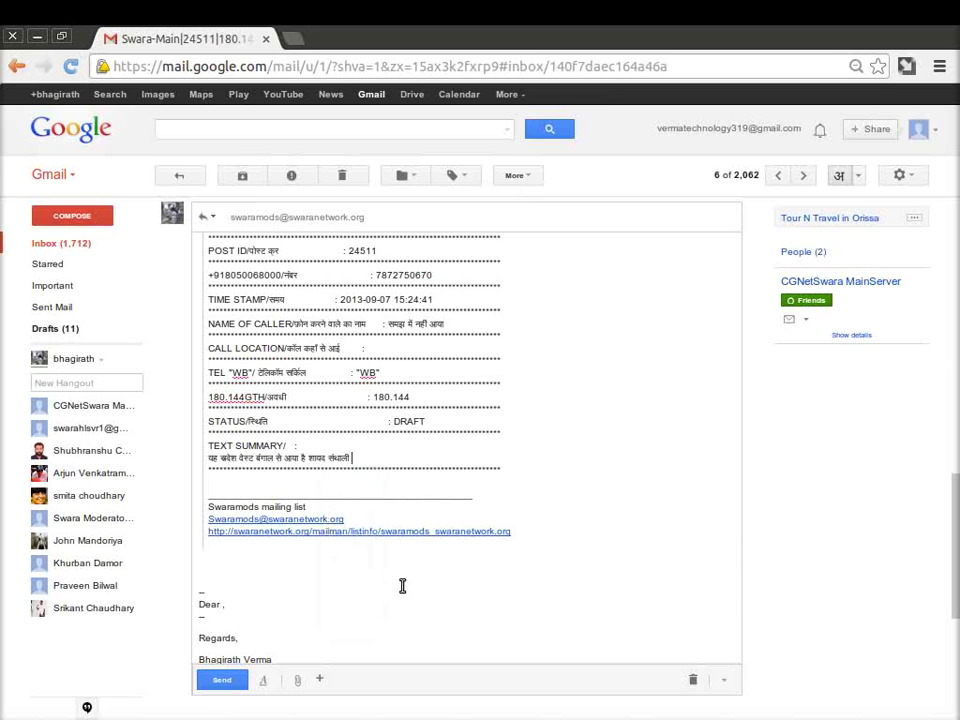
text( bha)
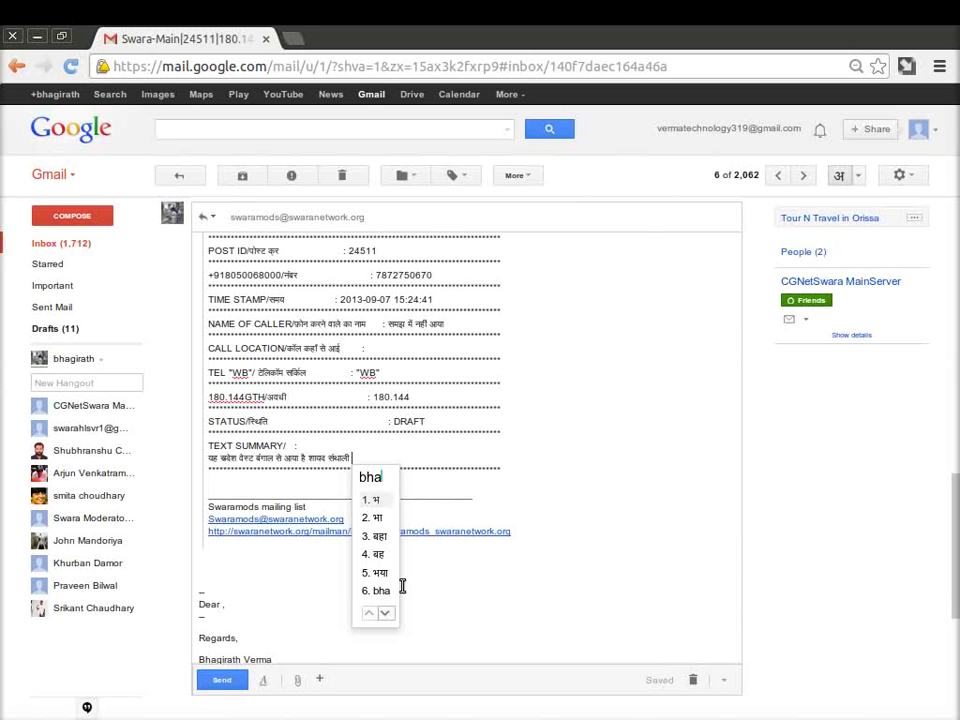
text(sha)
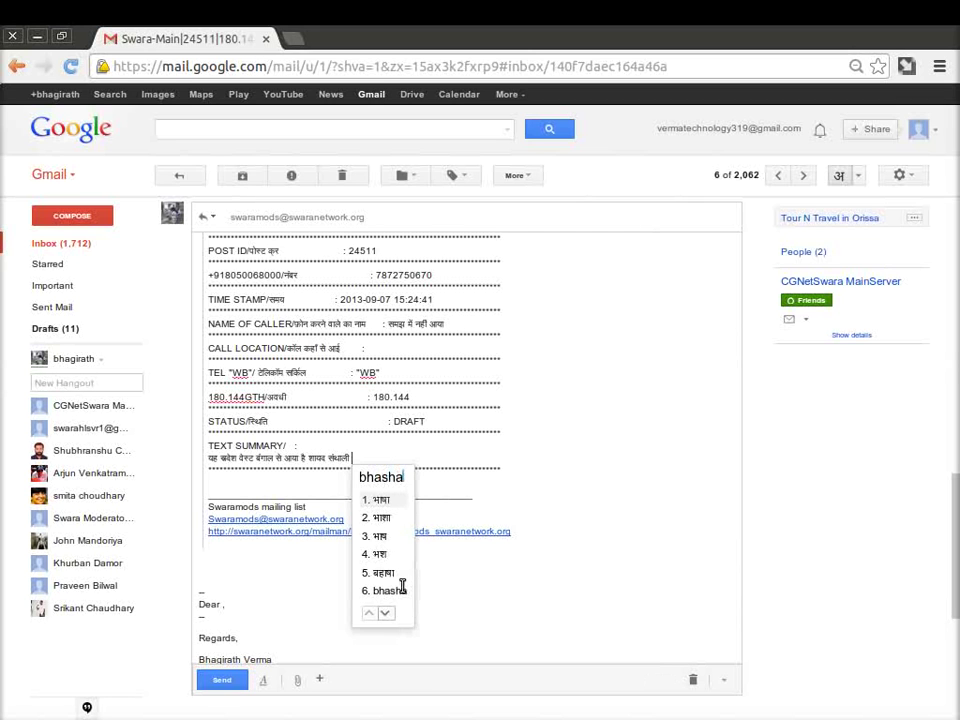
key(space)
text(me)
key(space)
text(hai)
key(space)
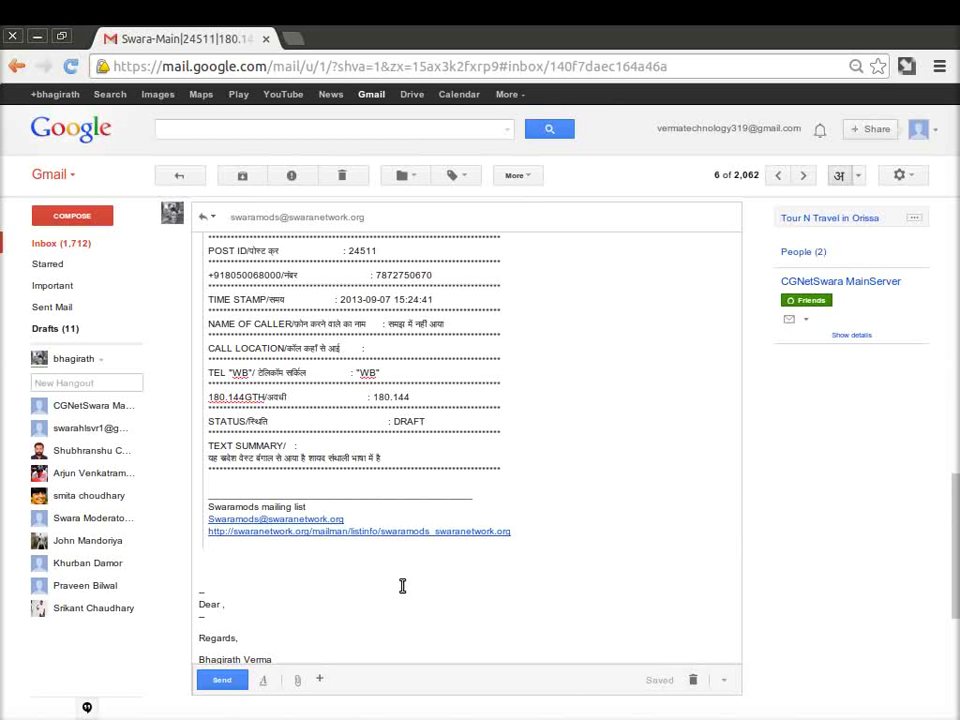
Step: Add "कृपया कोई साथी नहे" to the end of the text summary
text(krapy)
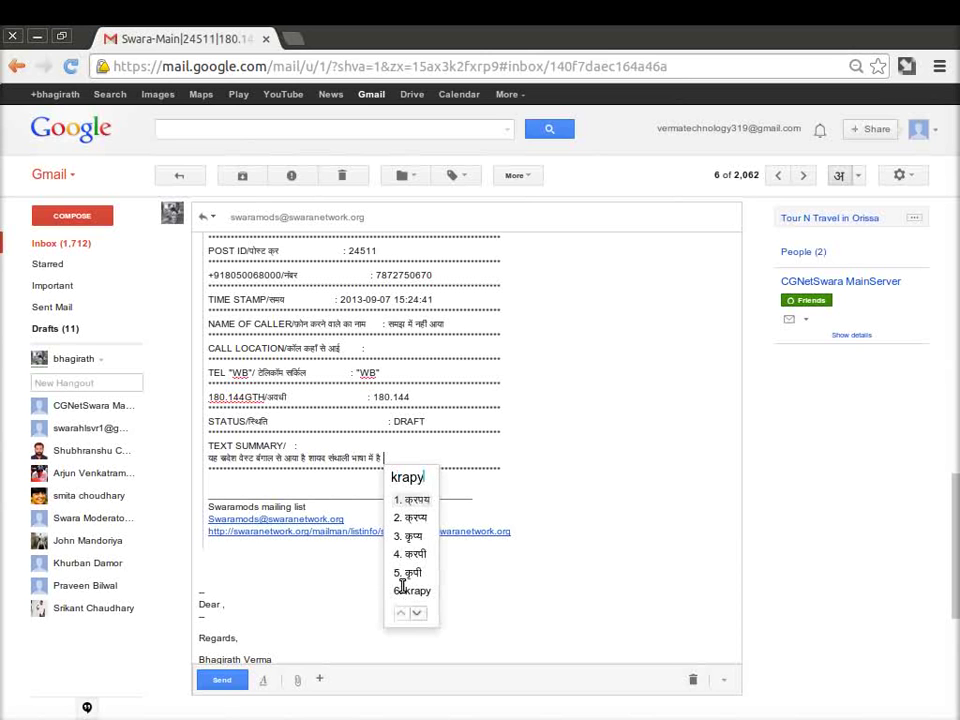
text(a koi )
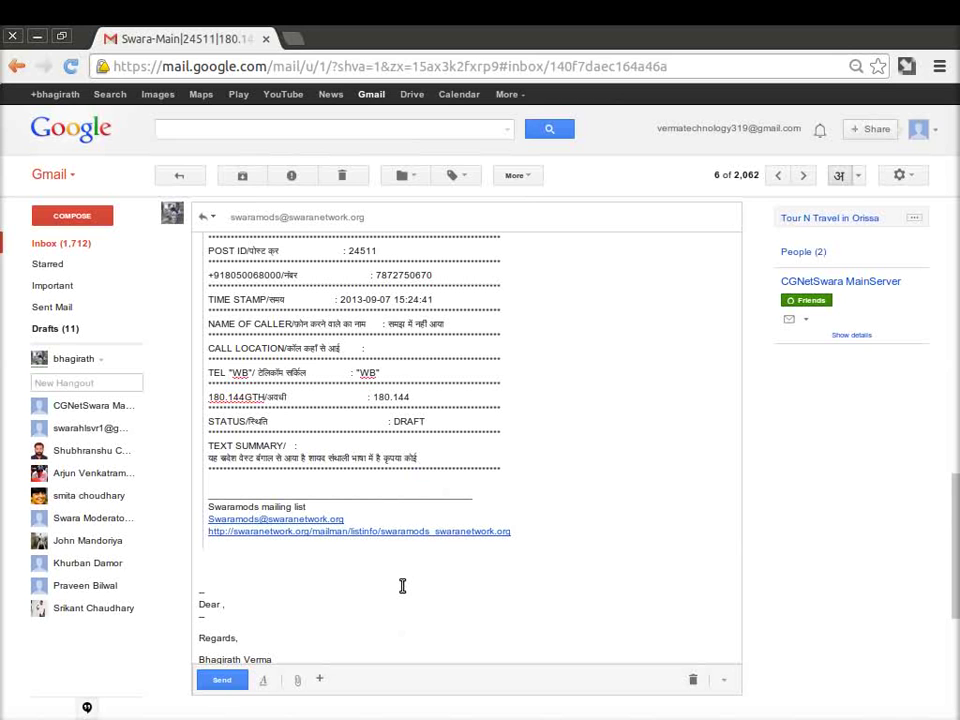
text(sathi)
text(nahi)
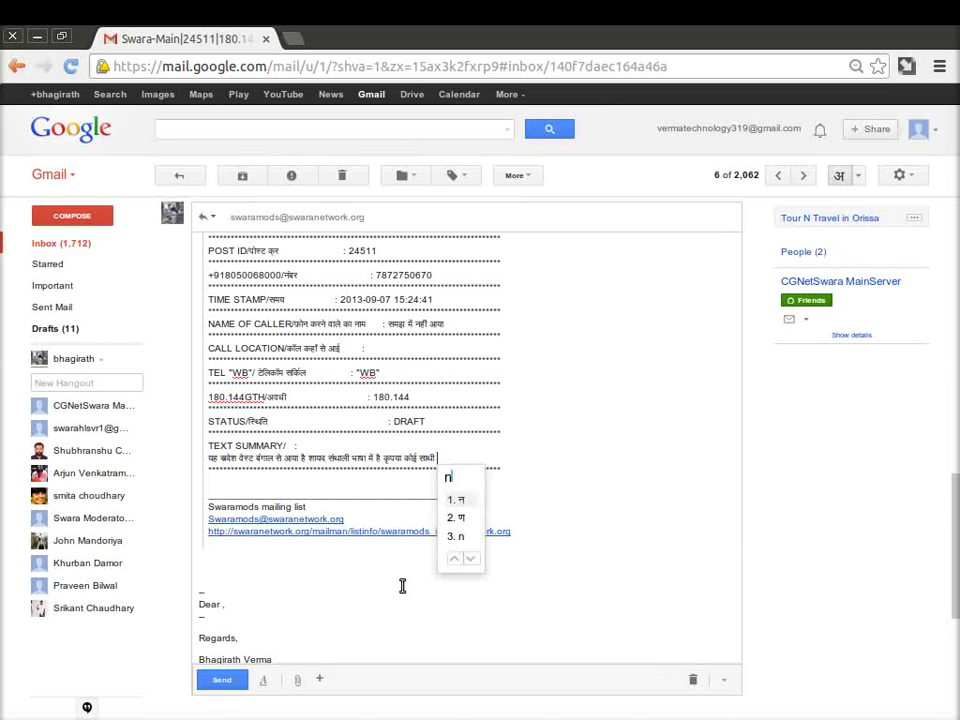
key(BackSpace)
key(BackSpace)
key(BackSpace)
key(BackSpace)
text(nahi )
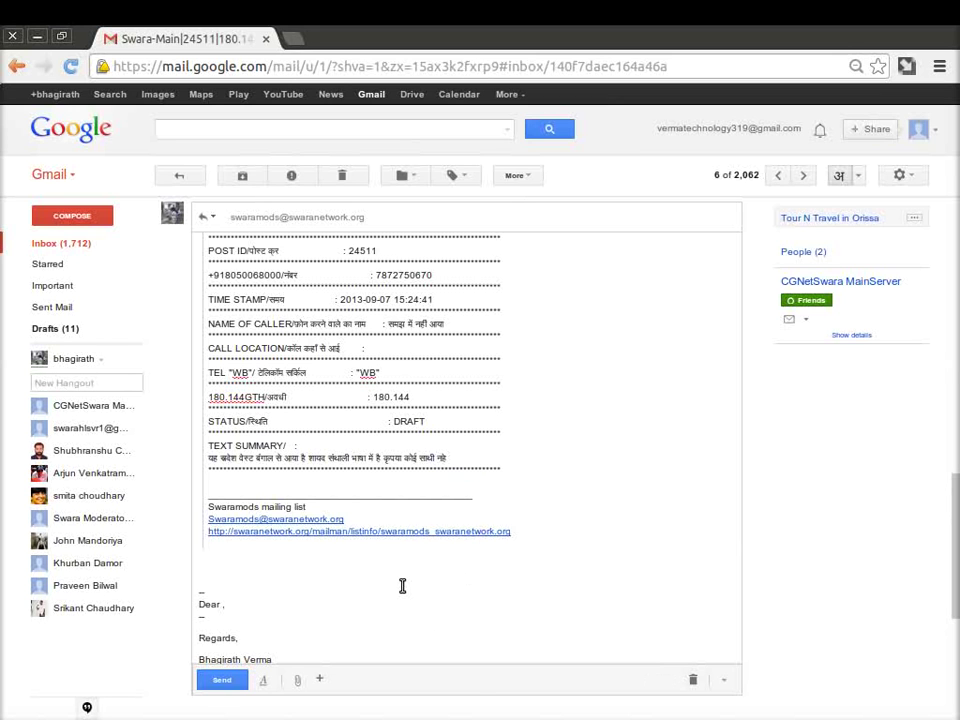
Step: Finish the summary sentence with "कॉल करे और नाम एड्रेस पता करे"
text(call kare )
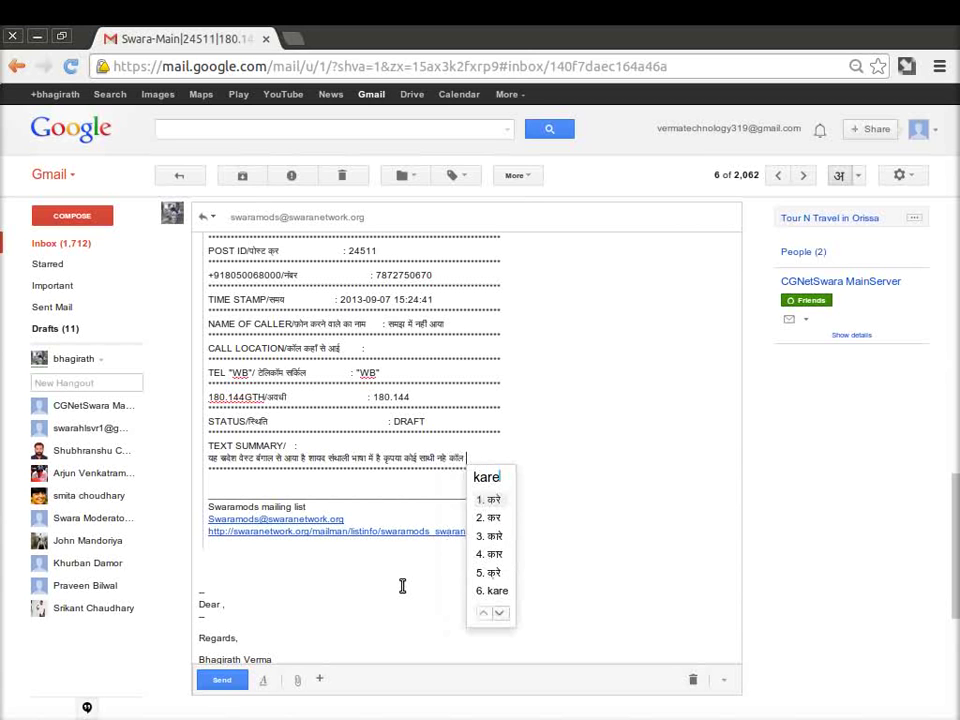
text(aur naam )
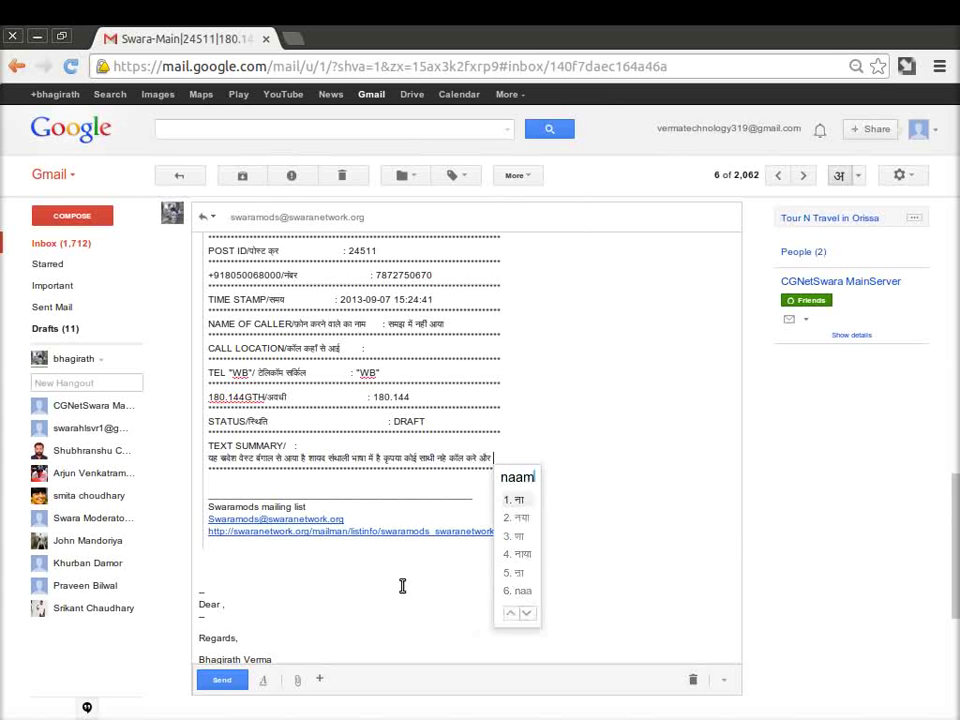
text(addre)
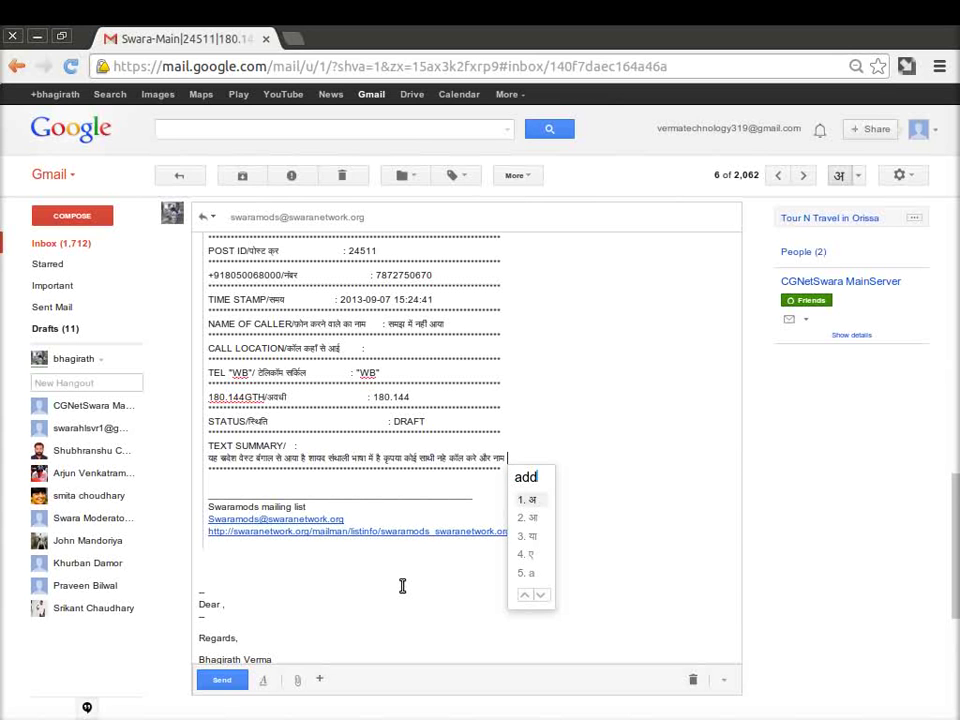
text(ss)
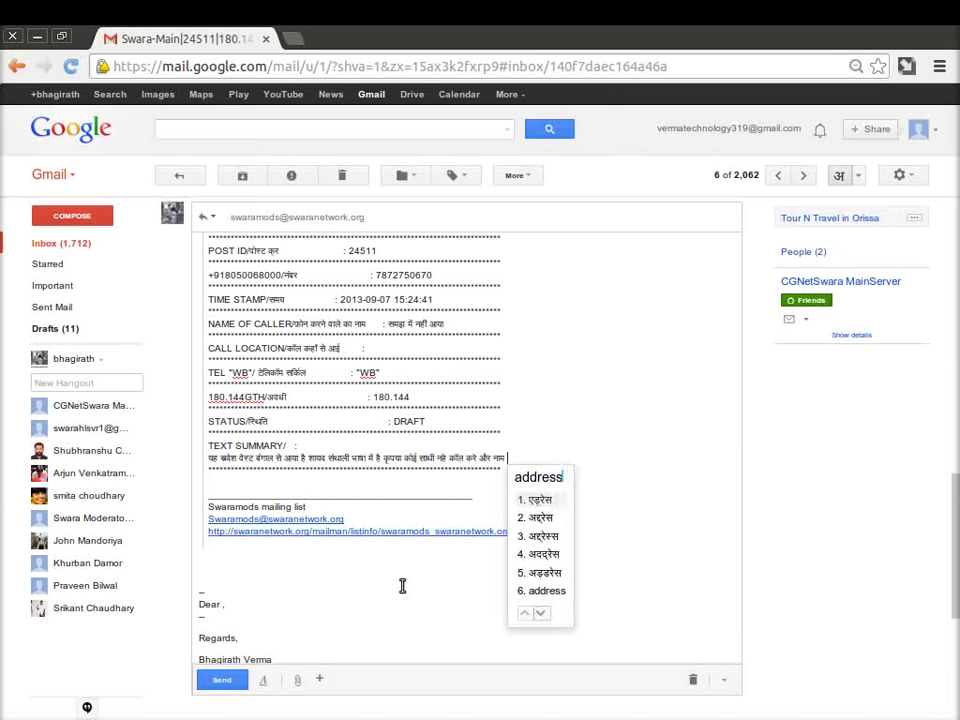
text( pata )
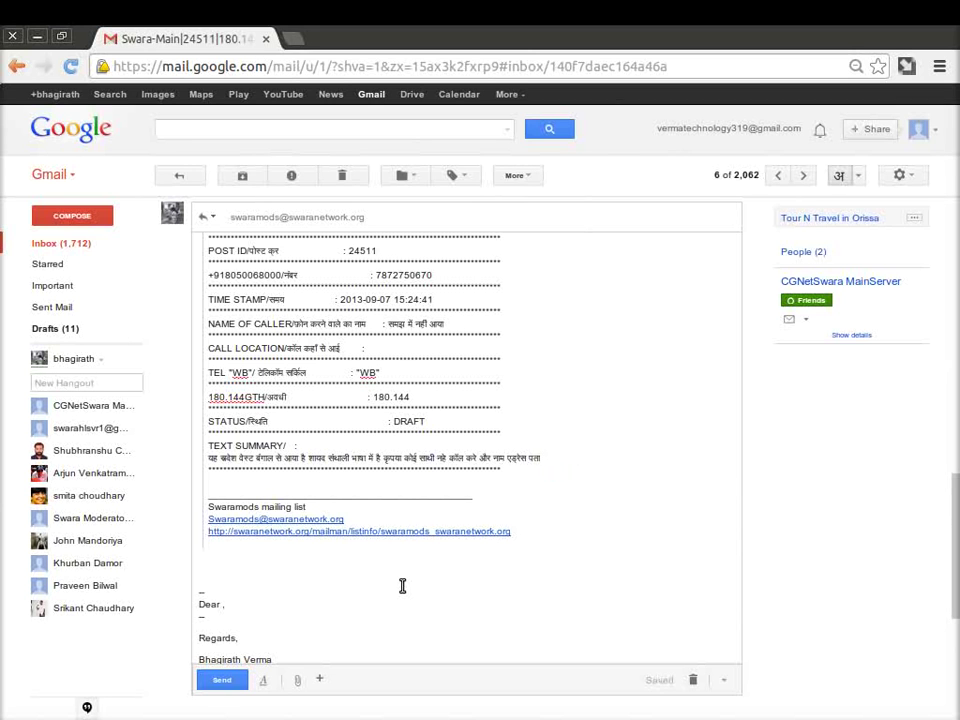
text(kare)
Step: Set the STATUS field of the report form for post 24511 to MODENC
key(Up)
key(Up)
key(Up)
key(BackSpace)
key(BackSpace)
key(BackSpace)
key(BackSpace)
key(BackSpace)
text(mode)
key(BackSpace)
key(BackSpace)
key(BackSpace)
key(BackSpace)
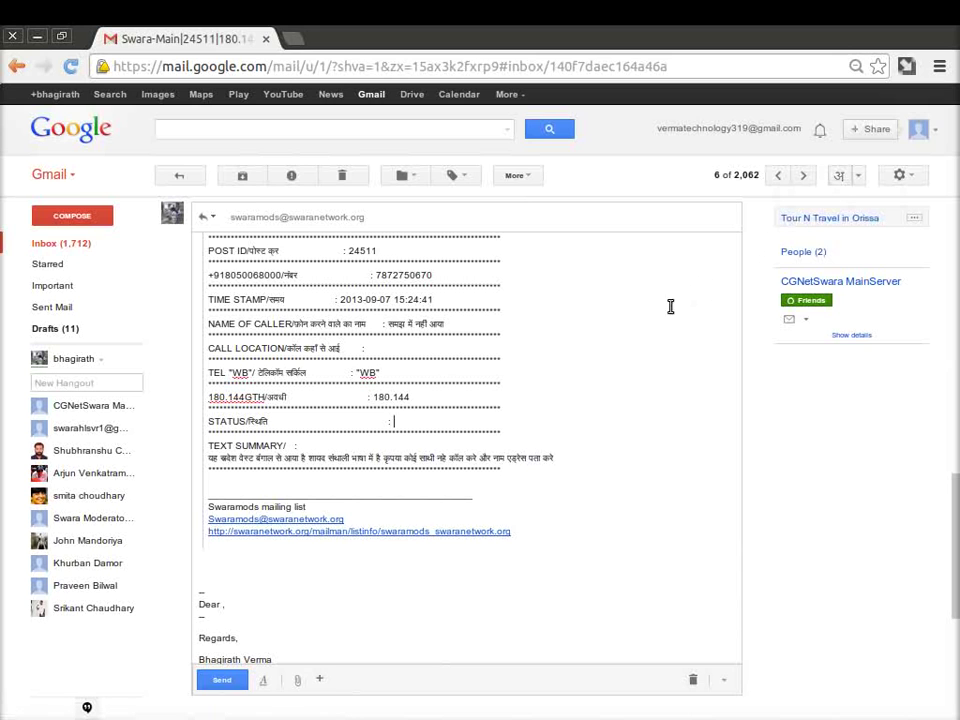
text(Moden)
key(BackSpace)
key(BackSpace)
key(BackSpace)
key(BackSpace)
text(ODENC)
Step: Send the completed reply for post 24511 and open the Swara-Main message for post 24510 from the inbox
click(223, 683)
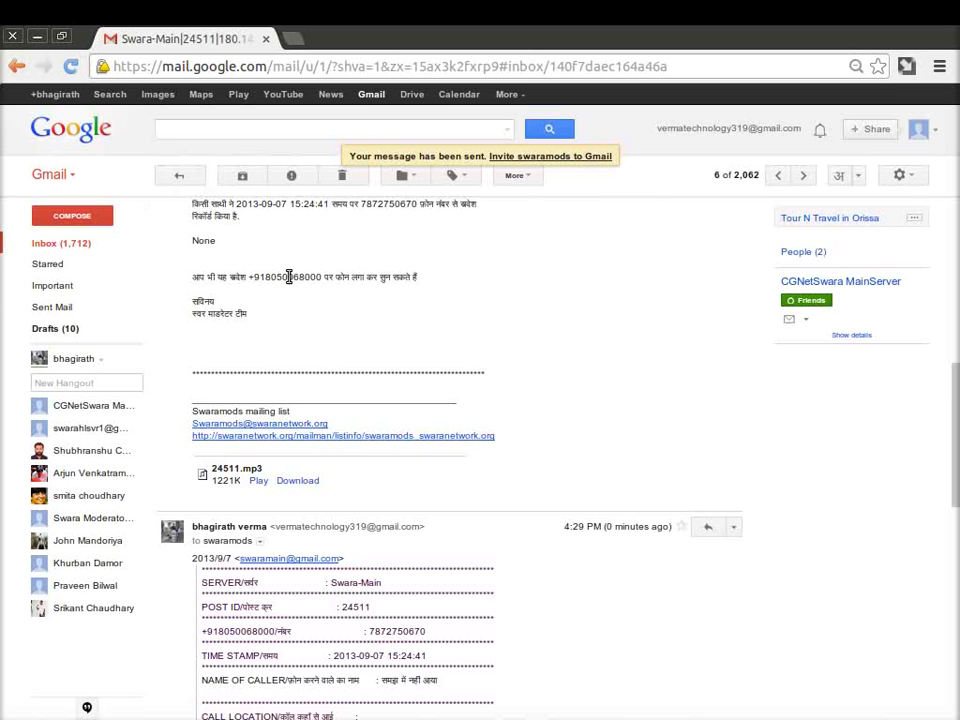
click(195, 182)
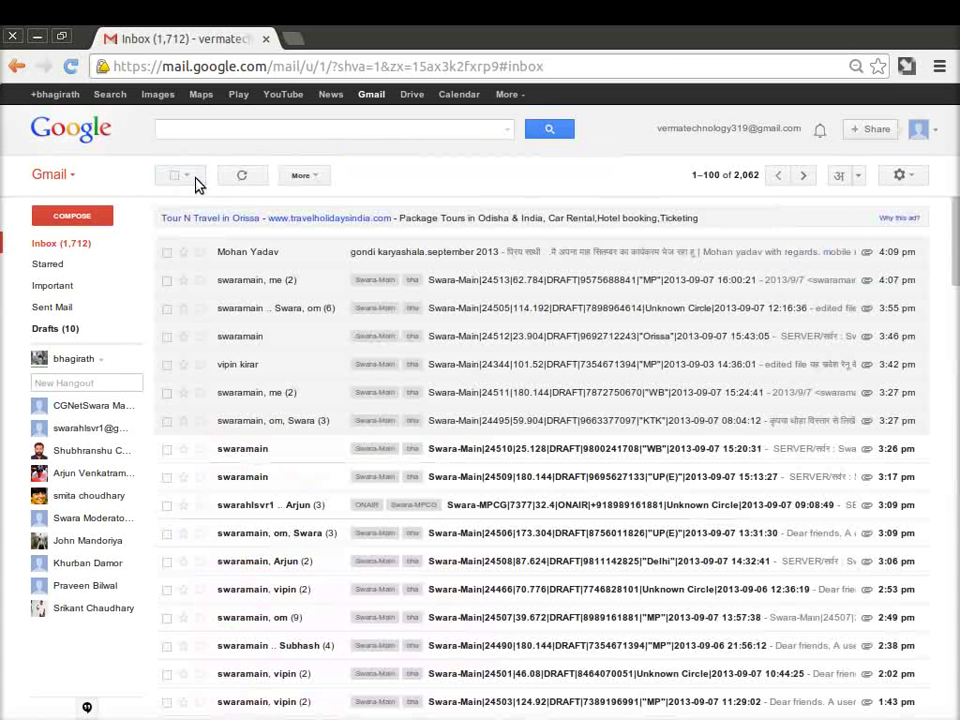
click(516, 459)
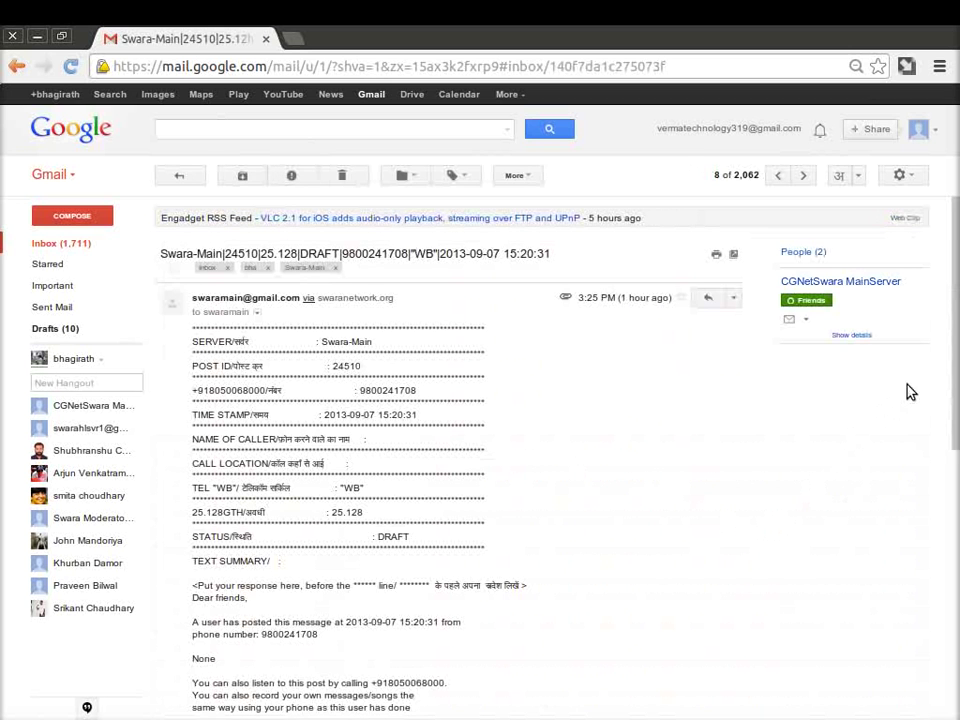
Step: Start a reply to the post 24510 message and expand the quoted report form in it
drag(955, 417, 955, 661)
click(255, 579)
click(273, 634)
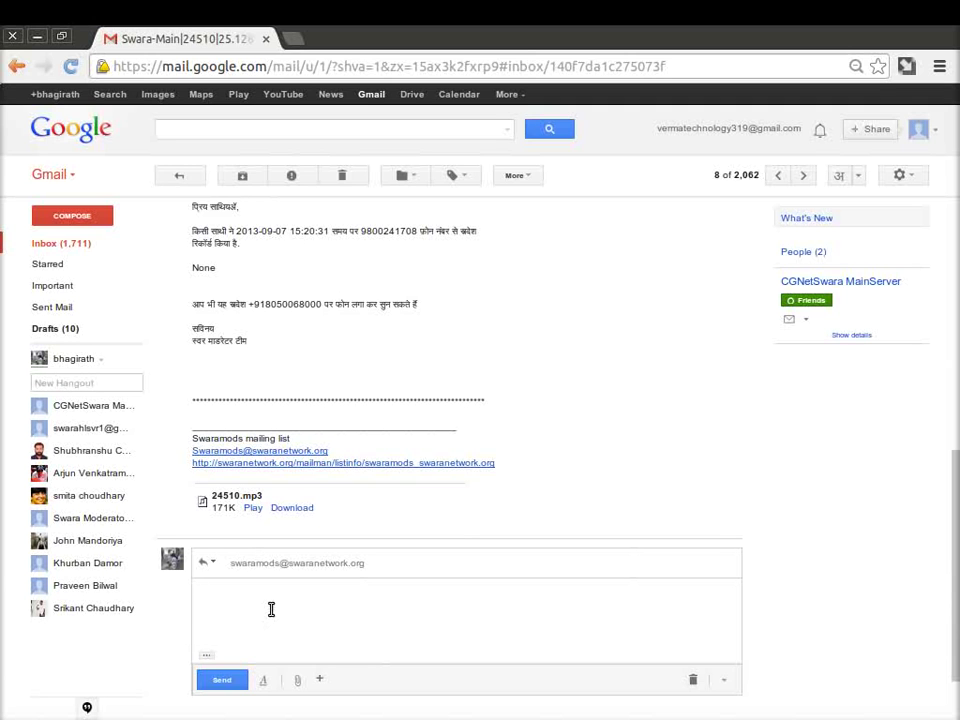
click(204, 657)
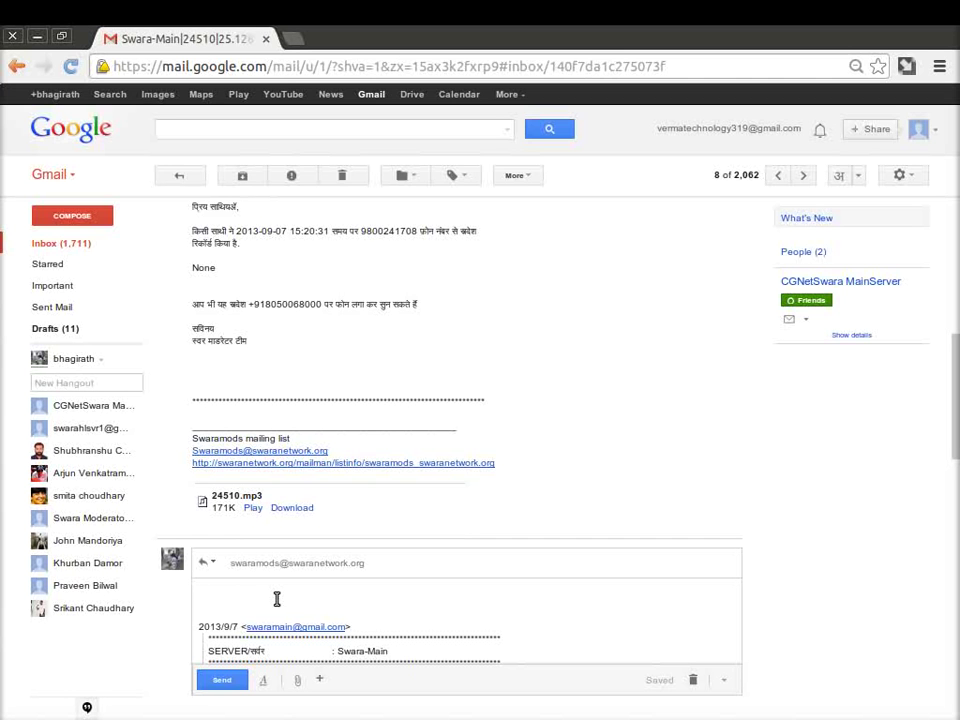
Step: Set the STATUS field in the quoted report form for post 24510 to MODENC
key(Down)
key(Down)
key(Down)
key(Down)
key(Down)
key(Down)
key(Down)
key(Down)
key(Down)
key(Down)
key(Down)
key(Down)
key(Down)
key(Down)
key(Down)
key(Down)
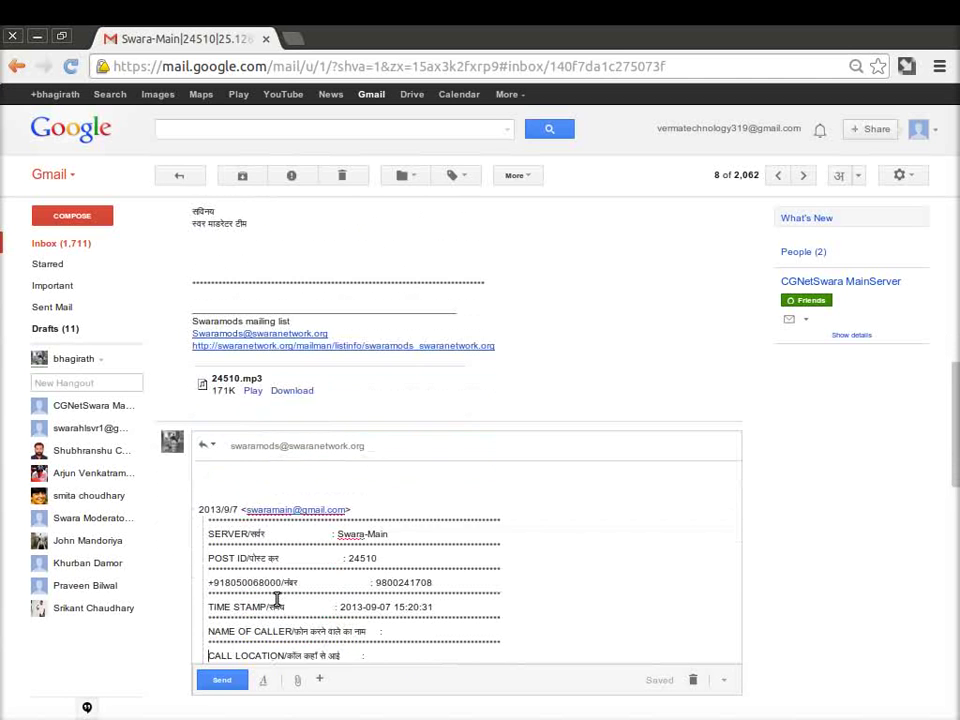
key(Down)
key(Down)
key(Down)
key(Down)
key(Down)
key(Down)
key(Down)
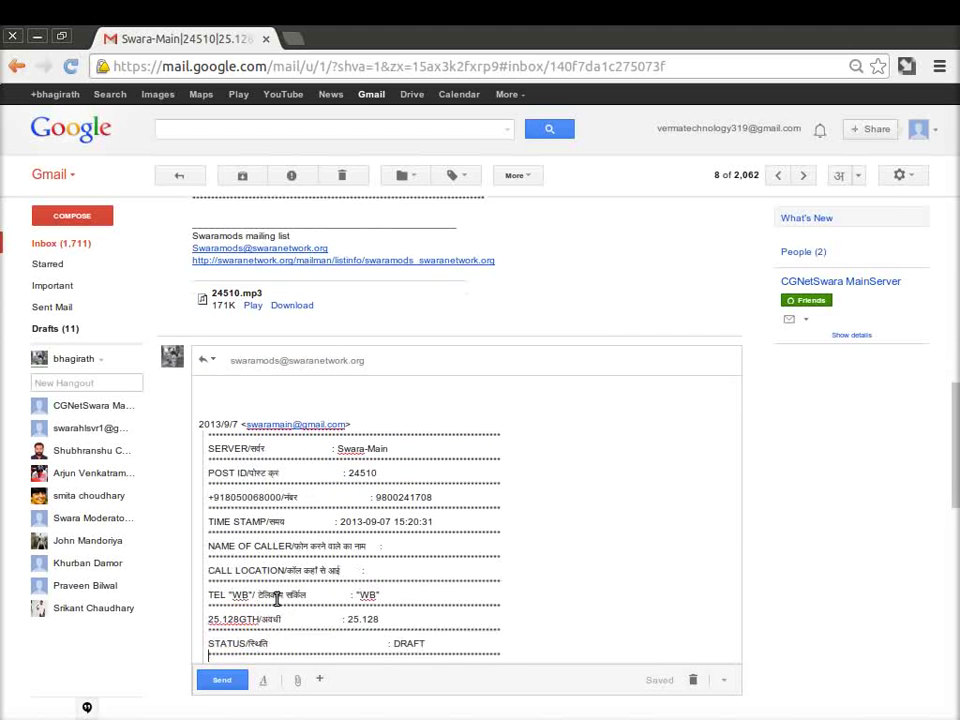
key(Down)
key(Down)
key(Down)
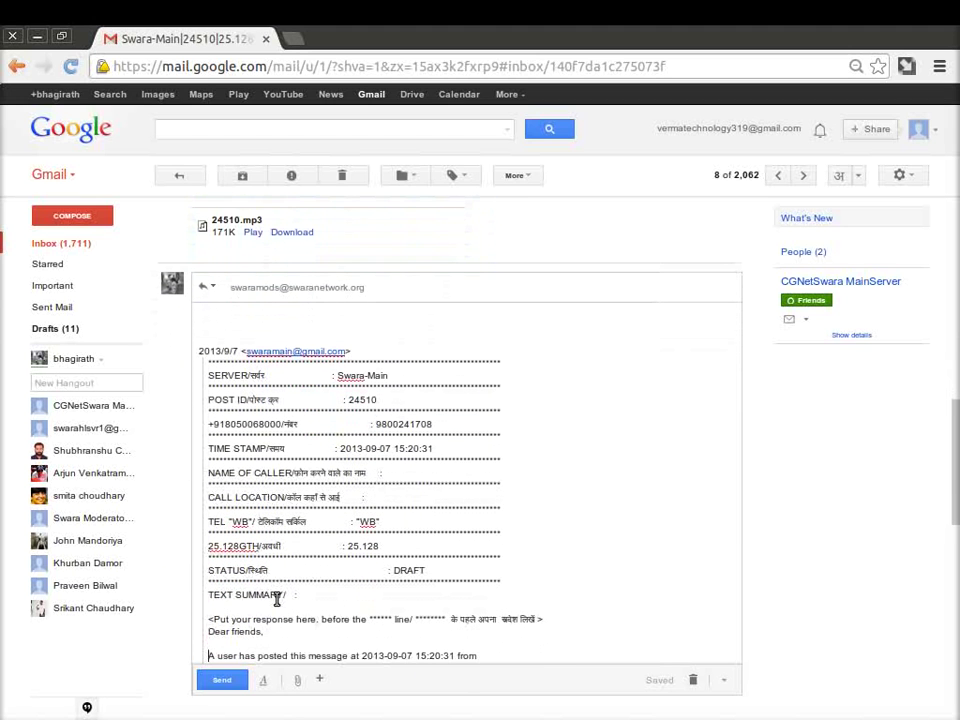
key(Up)
key(Up)
key(Up)
key(Up)
key(Up)
key(Up)
key(Up)
key(Up)
key(Up)
key(Up)
key(Up)
key(Up)
key(Up)
key(Up)
key(Up)
key(Up)
key(Up)
key(Up)
key(Up)
key(Up)
key(Down)
key(Down)
key(Down)
key(Down)
key(Down)
key(Left)
key(Down)
key(Down)
key(Down)
key(Down)
key(Down)
key(Down)
key(Down)
key(Down)
key(Right)
key(Right)
key(Delete)
key(Delete)
key(Delete)
key(Delete)
key(Delete)
text(MODENC)
Step: Delete the template response text between the TEXT SUMMARY line and the closing asterisk line in the quoted form for post 24510
key(Down)
key(Down)
key(Down)
key(Down)
key(Up)
key(Up)
key(shift+Down)
key(shift+Down)
key(shift+Down)
key(shift+Down)
key(shift+Down)
key(shift+Down)
key(shift+Down)
key(shift+Down)
key(shift+Down)
key(shift+Down)
key(shift+Down)
key(shift+Down)
key(shift+Down)
key(shift+Down)
key(shift+Down)
key(shift+Down)
key(shift+Down)
key(shift+Down)
key(shift+Down)
key(shift+Down)
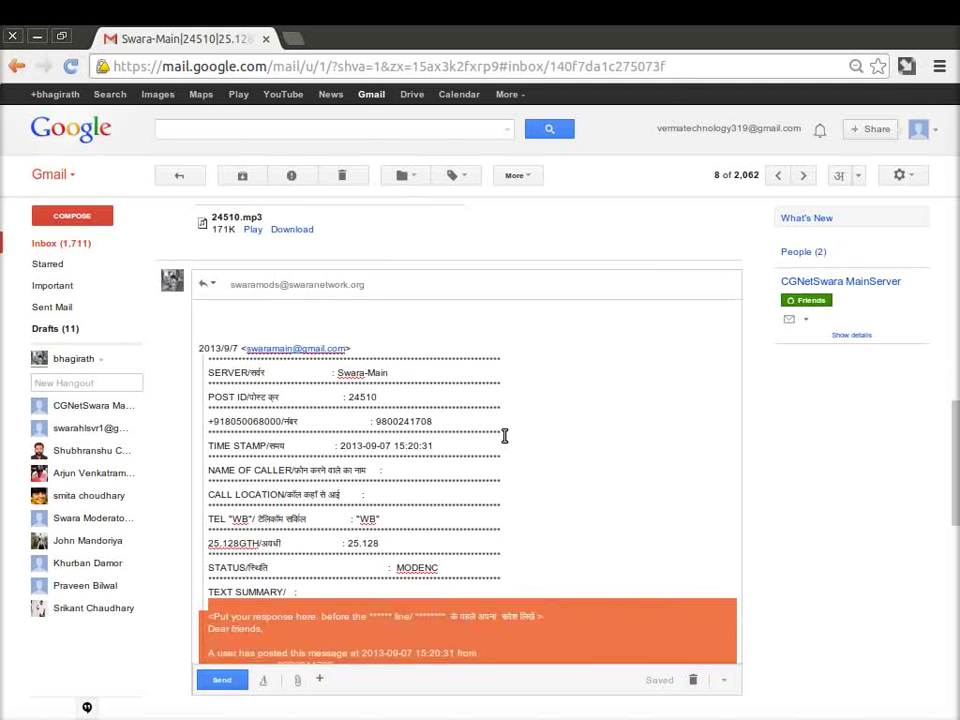
key(shift+Down)
key(shift+Down)
key(shift+Down)
key(shift+Down)
key(shift+Down)
key(shift+Down)
key(shift+Down)
key(shift+Down)
key(shift+Down)
key(shift+Down)
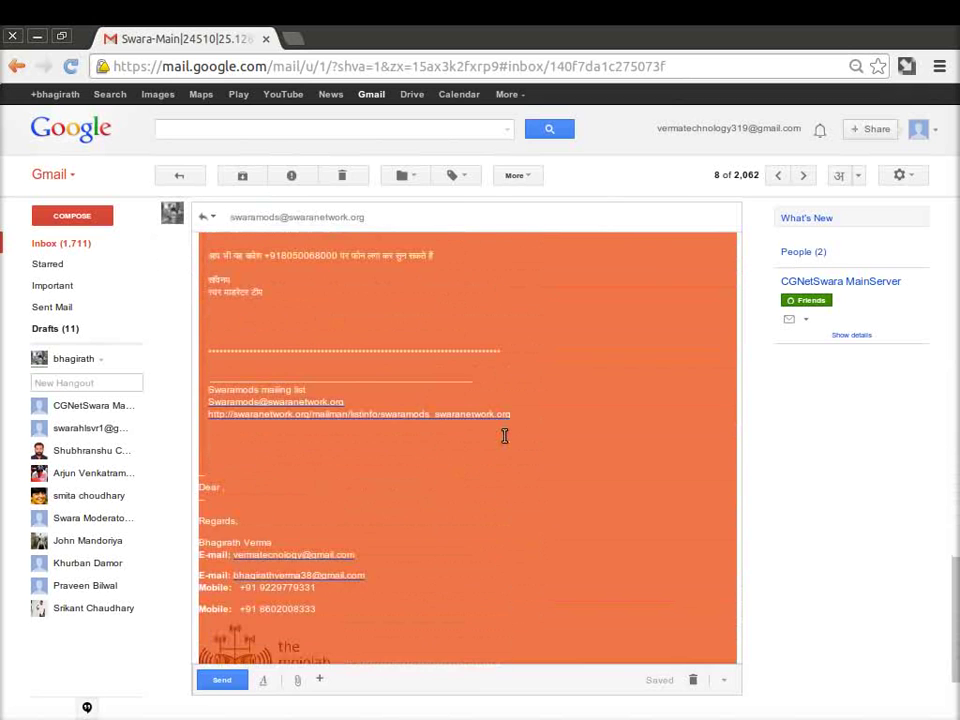
key(shift+Up)
key(shift+Up)
key(shift+Up)
key(shift+Up)
key(shift+Up)
key(shift+Up)
key(shift+Up)
key(shift+Up)
key(shift+Up)
key(shift+Up)
key(shift+Up)
key(shift+Up)
key(shift+Up)
key(shift+Up)
key(shift+Up)
key(shift+Up)
key(shift+Up)
key(shift+Up)
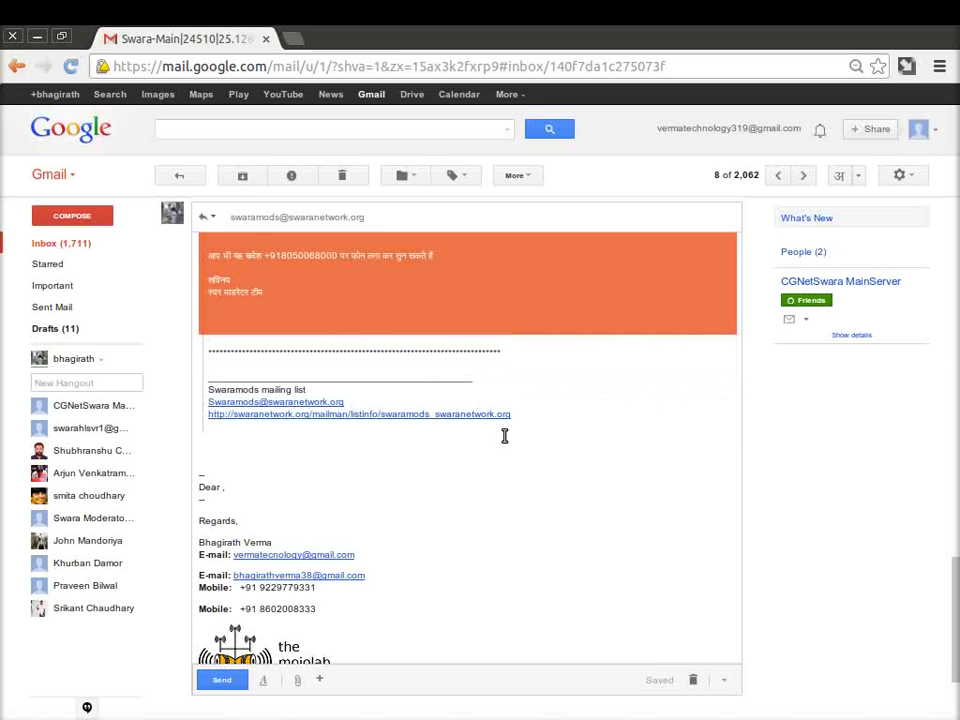
key(BackSpace)
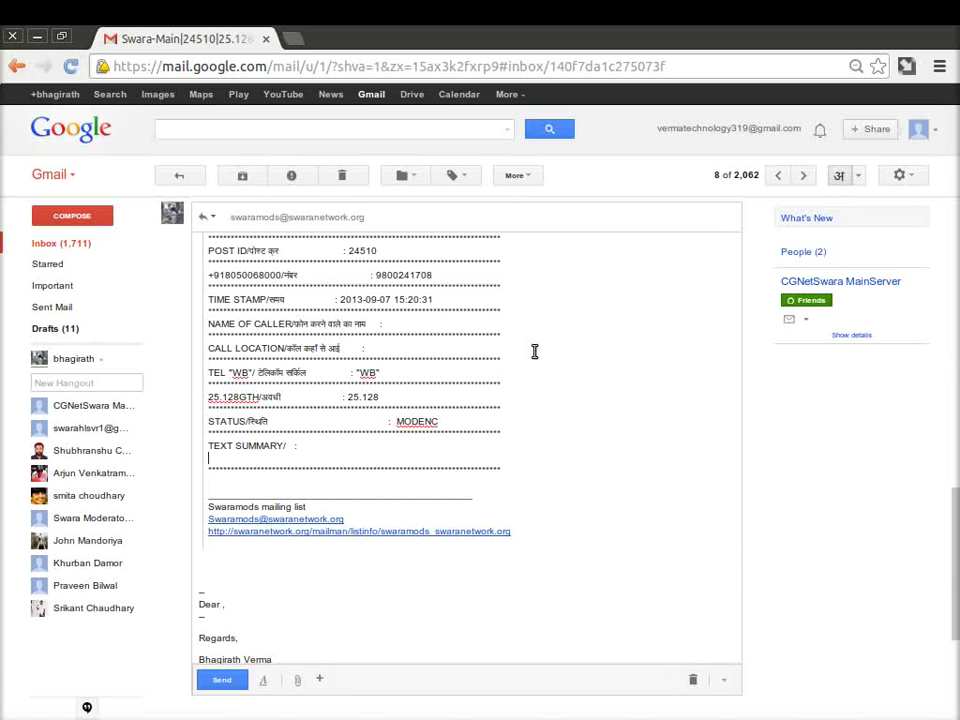
Step: Begin the summary on the empty line under TEXT SUMMARY with the Hindi words "शायद संथाली"
text(SHA)
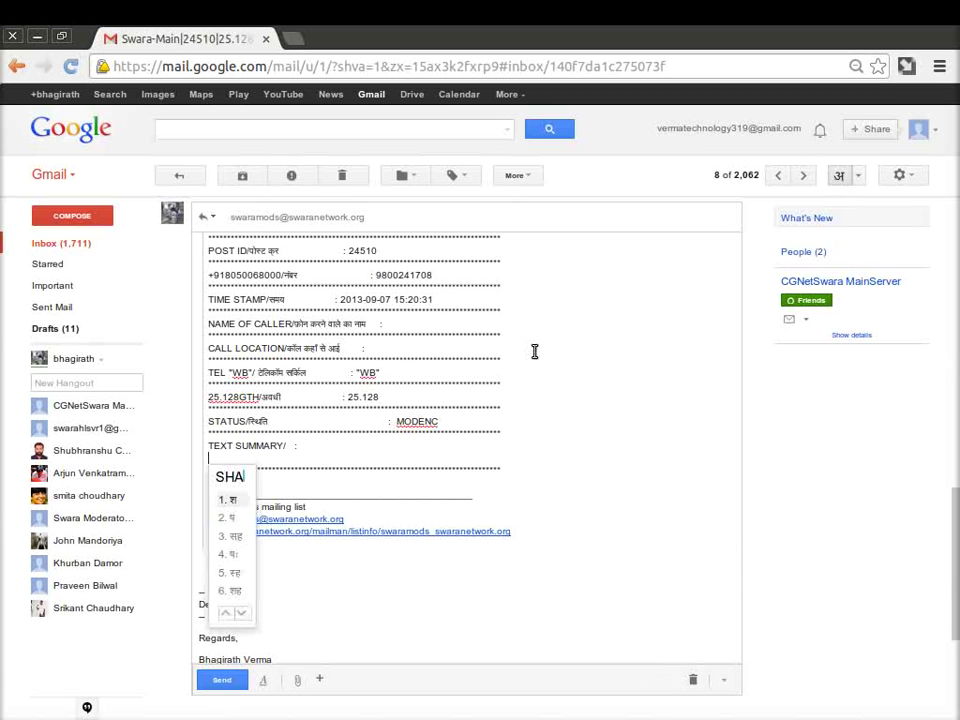
text(YA)
key(space)
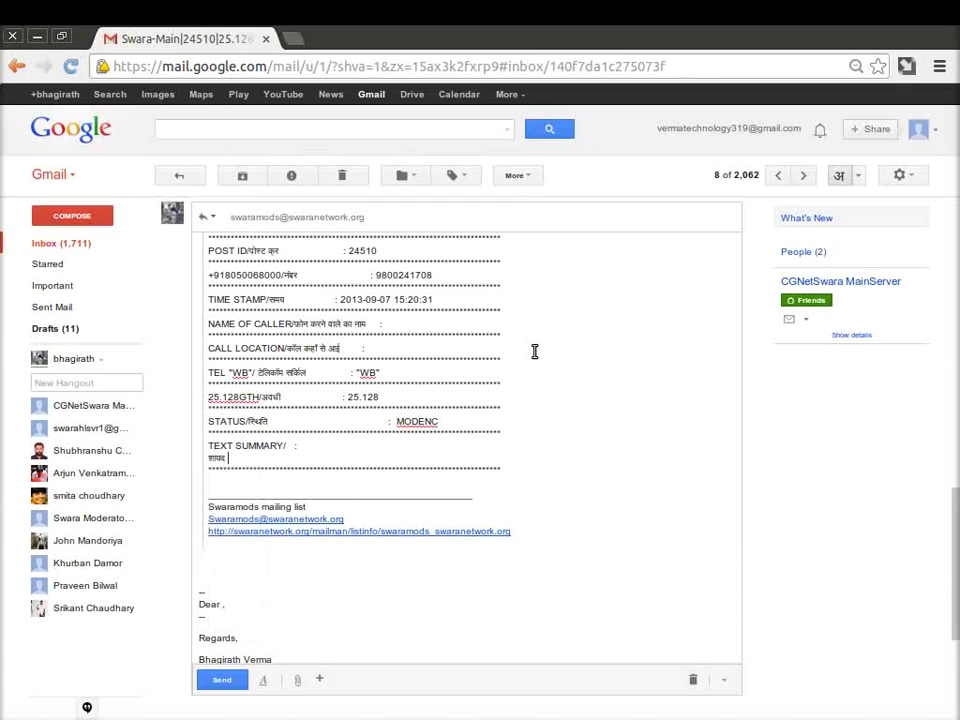
text(S)
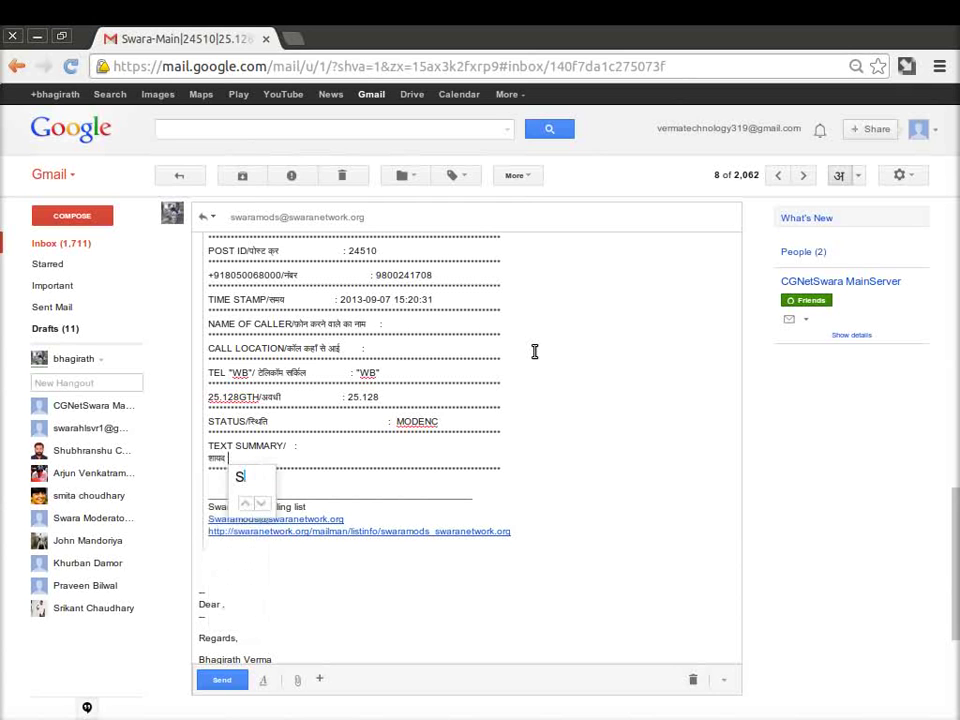
text(HANTHI)
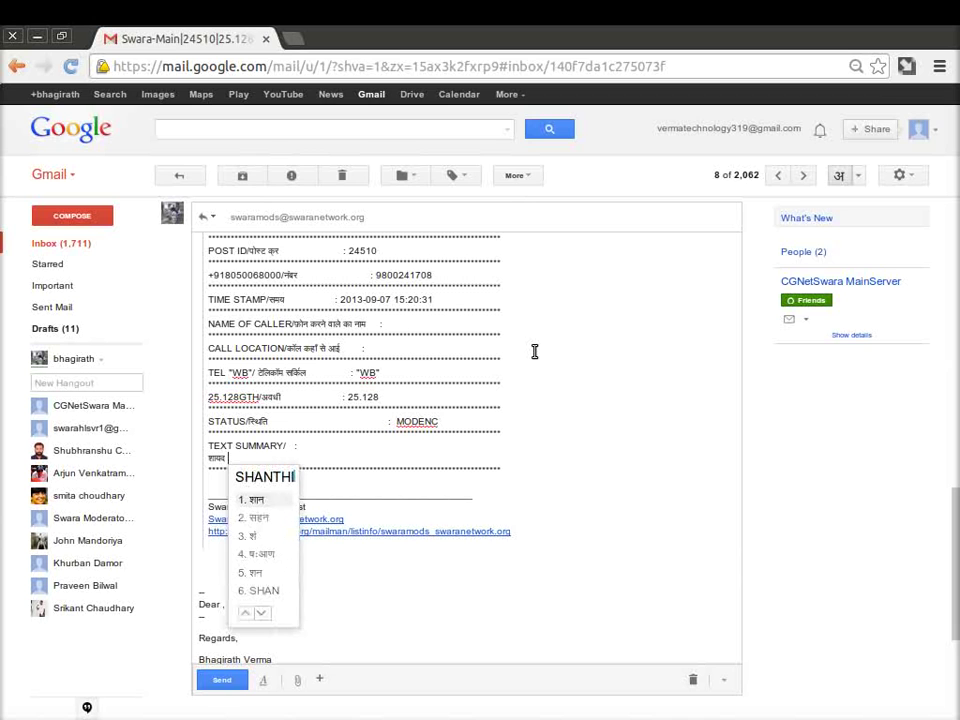
key(space)
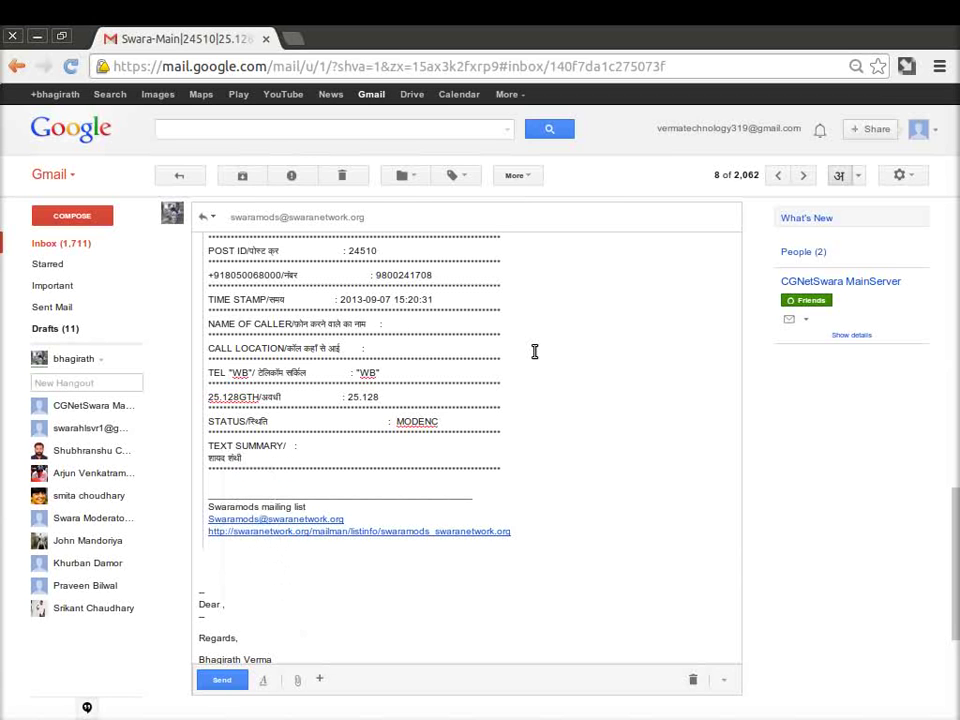
key(BackSpace)
key(BackSpace)
key(BackSpace)
key(BackSpace)
text(SANTHAL)
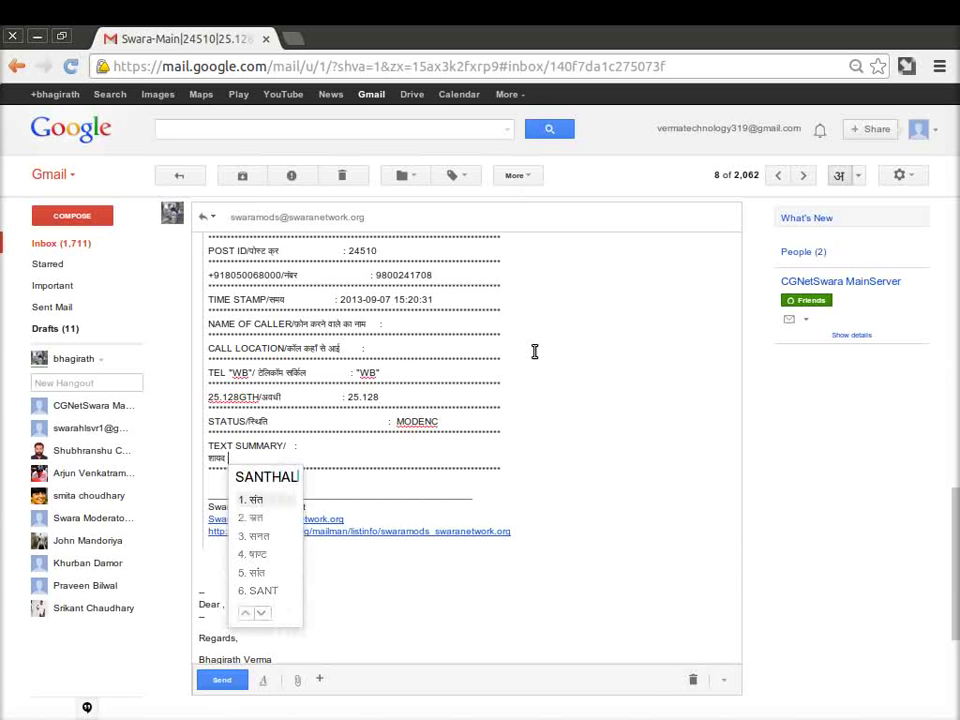
text(I )
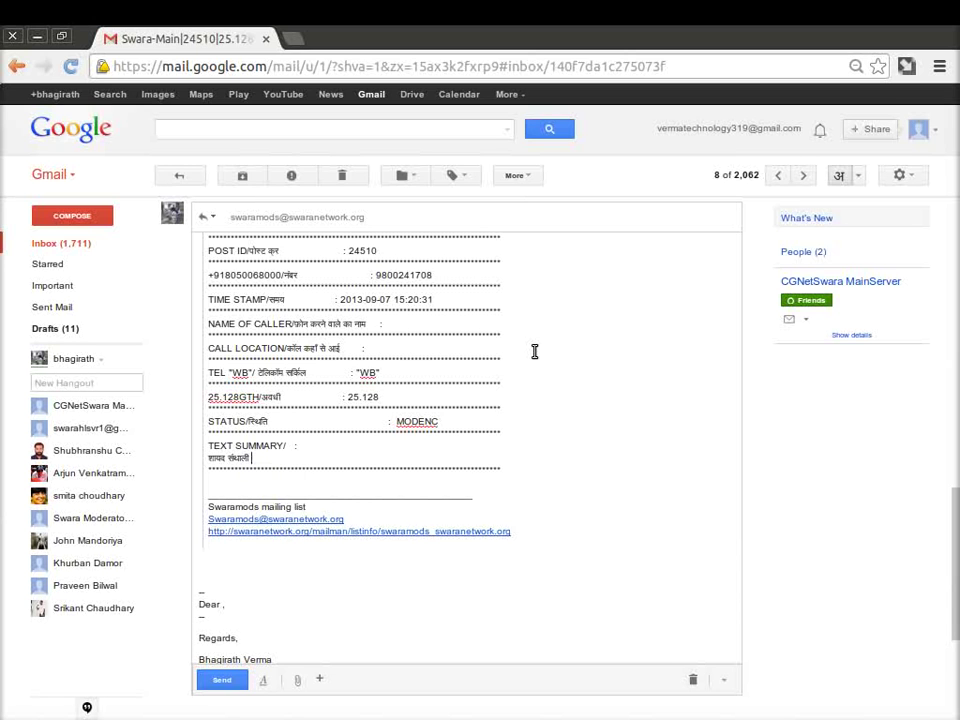
Step: Continue the summary with "भाषा में गीत रिकॉर्ड कराया है" to state that a song was recorded in that language
text(BHASHA ME SA)
key(BackSpace)
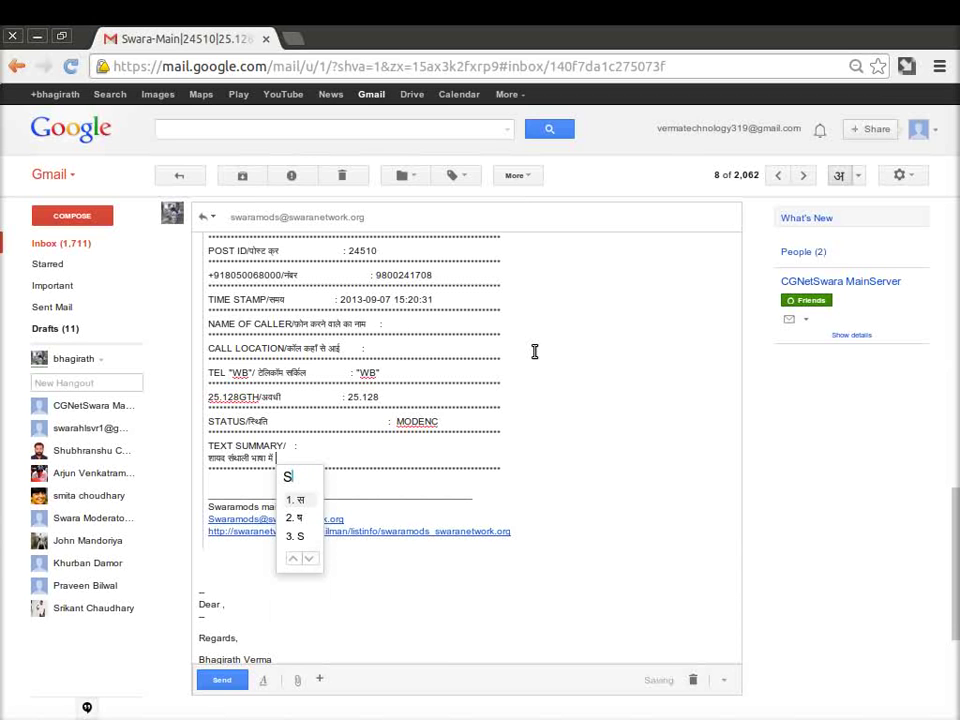
key(BackSpace)
text(GEET )
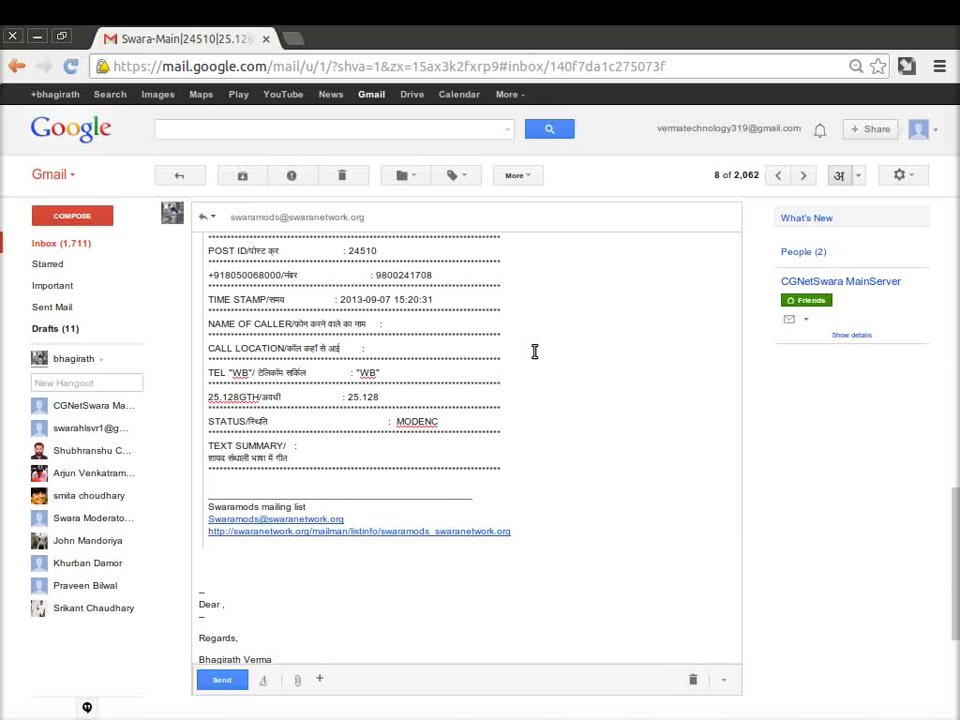
text(RECOR)
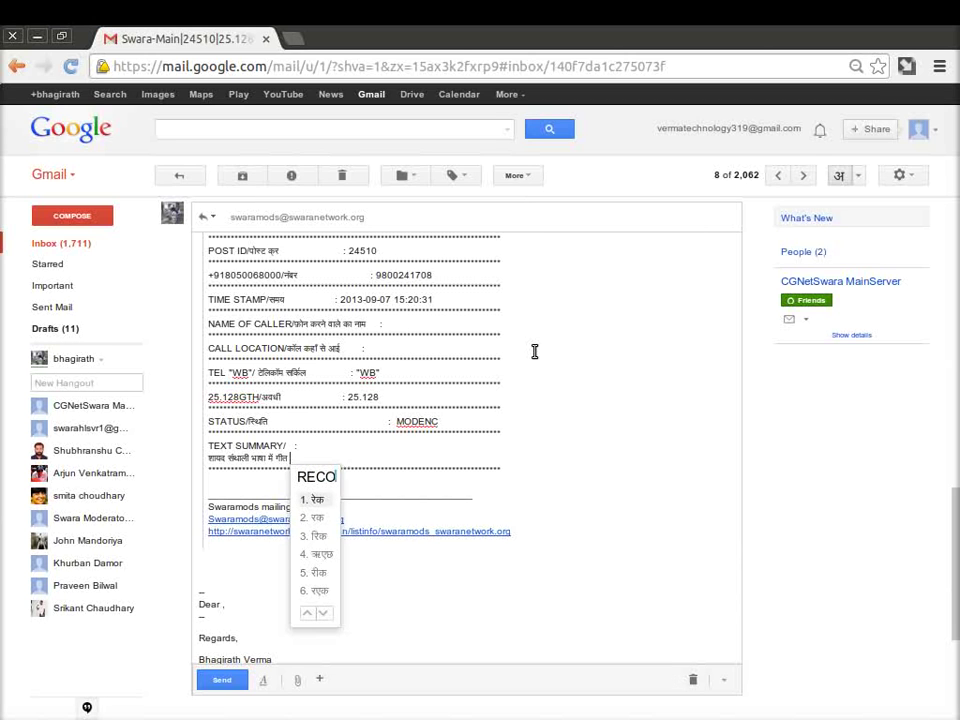
text(D)
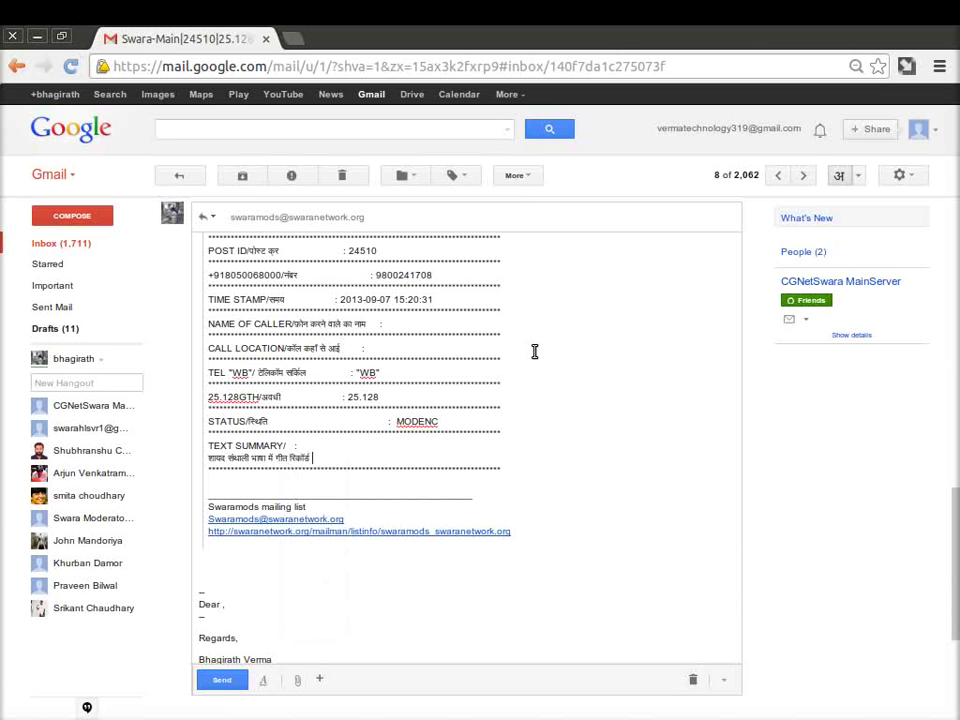
text( KARAYA )
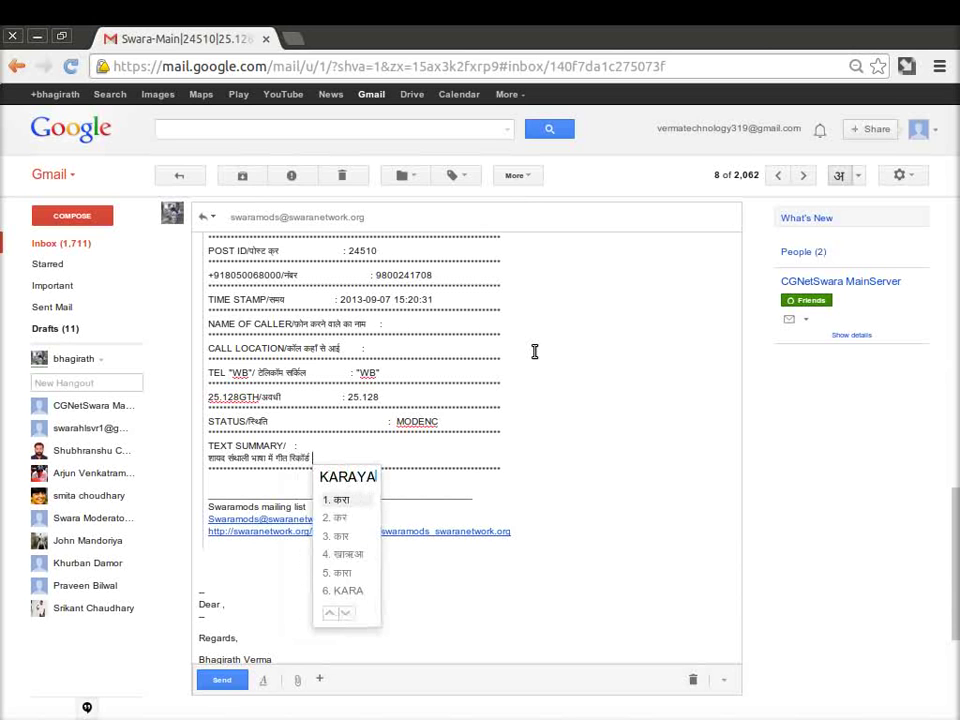
text(HAI)
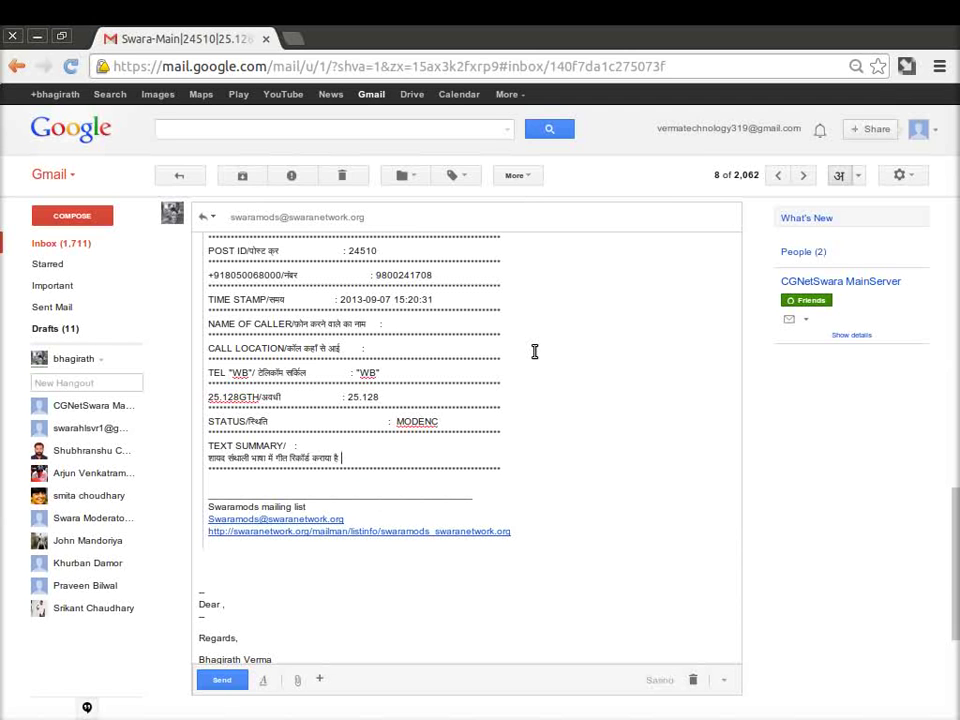
Step: End the first summary sentence with a period and add "नाम नहीं बताया है" after it
text(NAAM)
key(BackSpace)
key(BackSpace)
key(BackSpace)
key(BackSpace)
text(. NAAM NAHI )
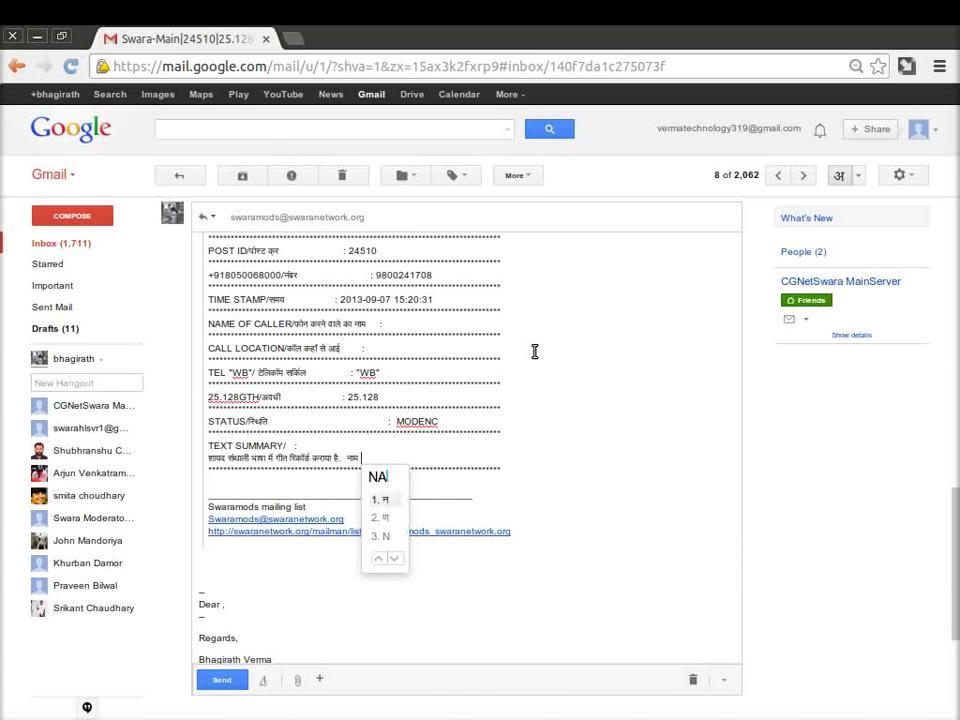
text(BNATA)
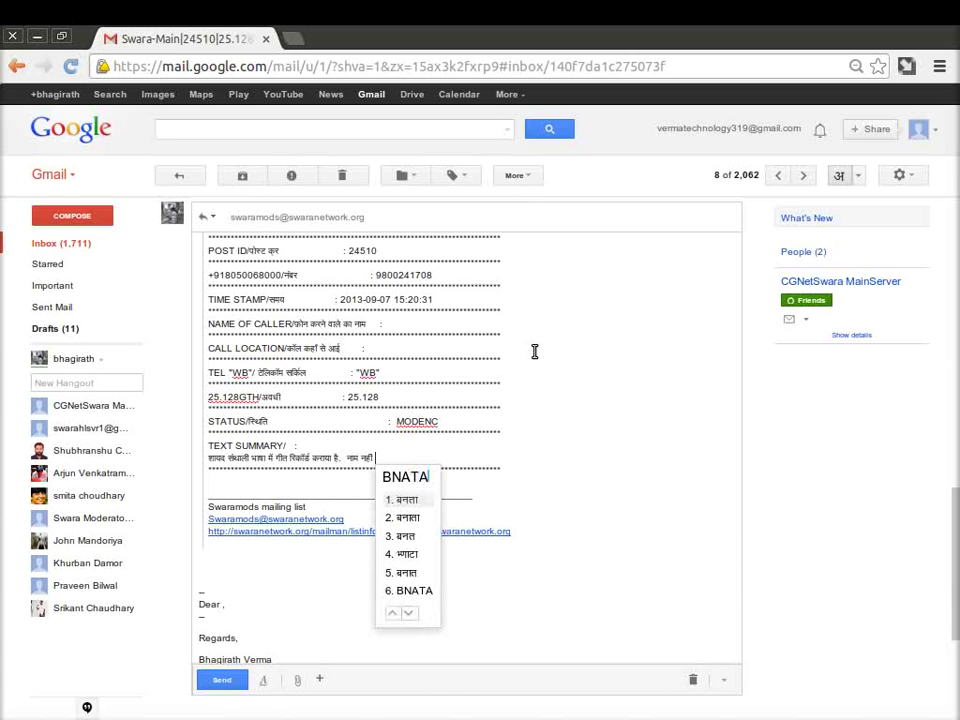
text(YA)
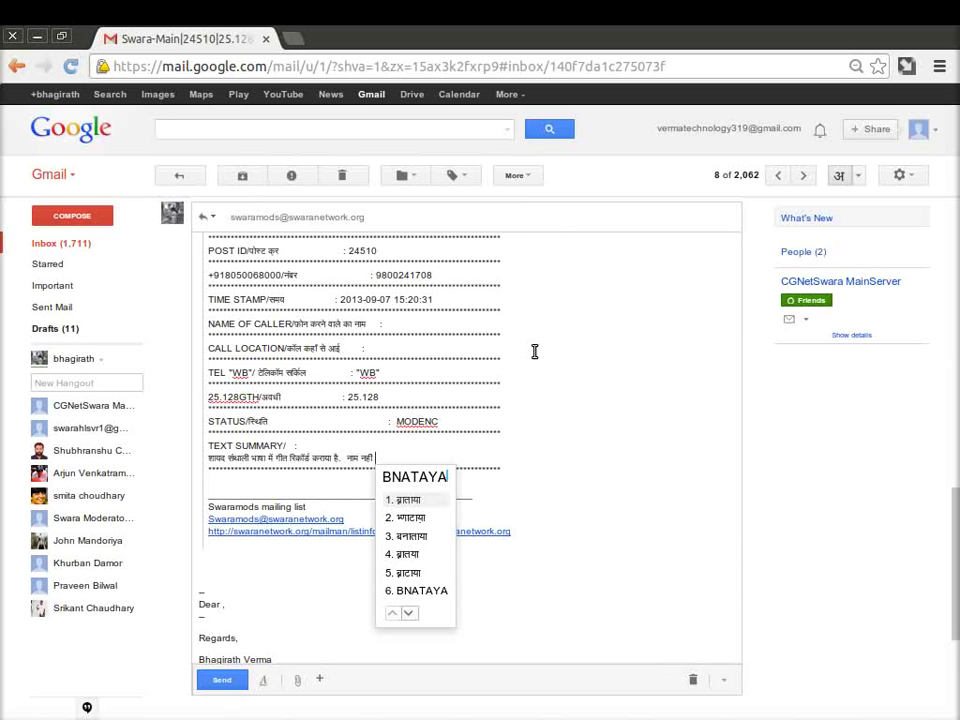
key(BackSpace)
key(BackSpace)
key(BackSpace)
key(BackSpace)
key(BackSpace)
key(BackSpace)
text(ATAYA )
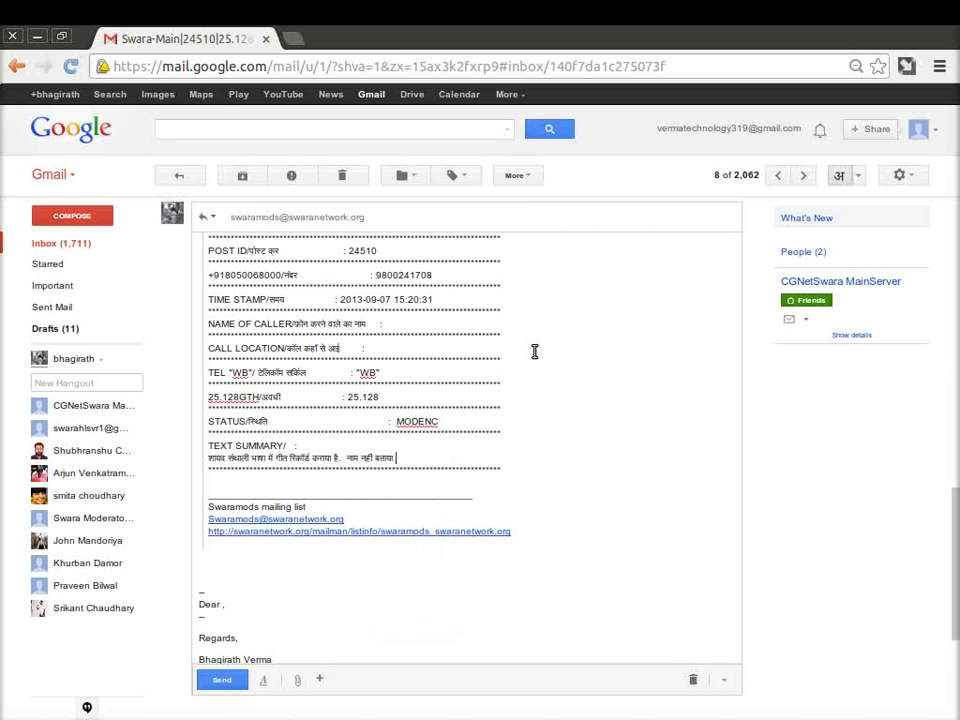
text(HAI )
Step: Extend the text summary with the Hindi words "मोडरेशन टीम के"
text(MODRE)
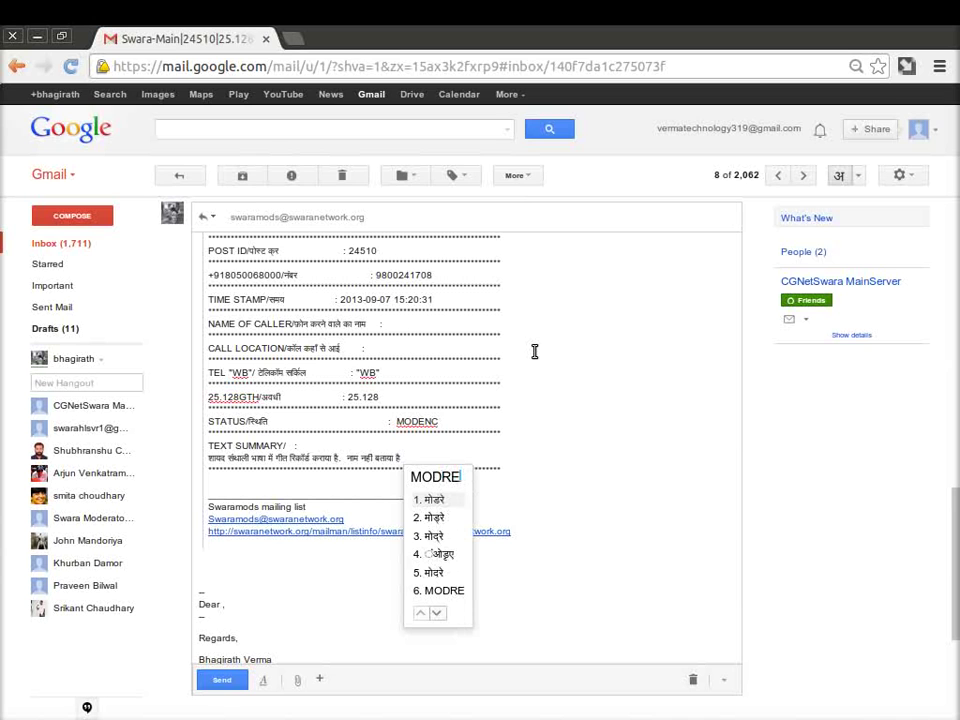
text(SON)
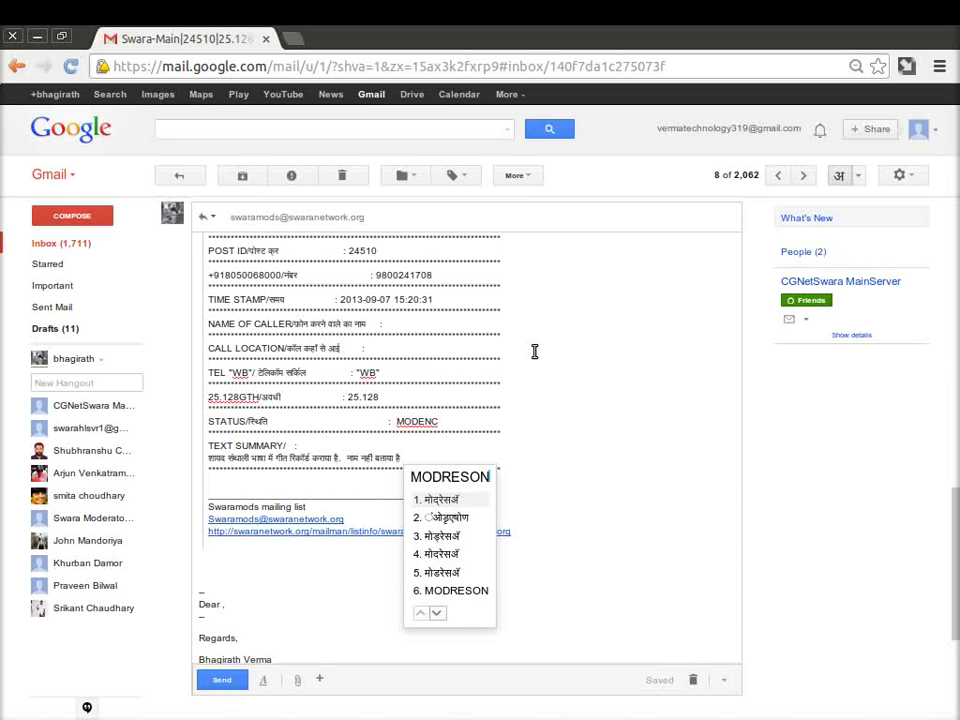
key(BackSpace)
key(BackSpace)
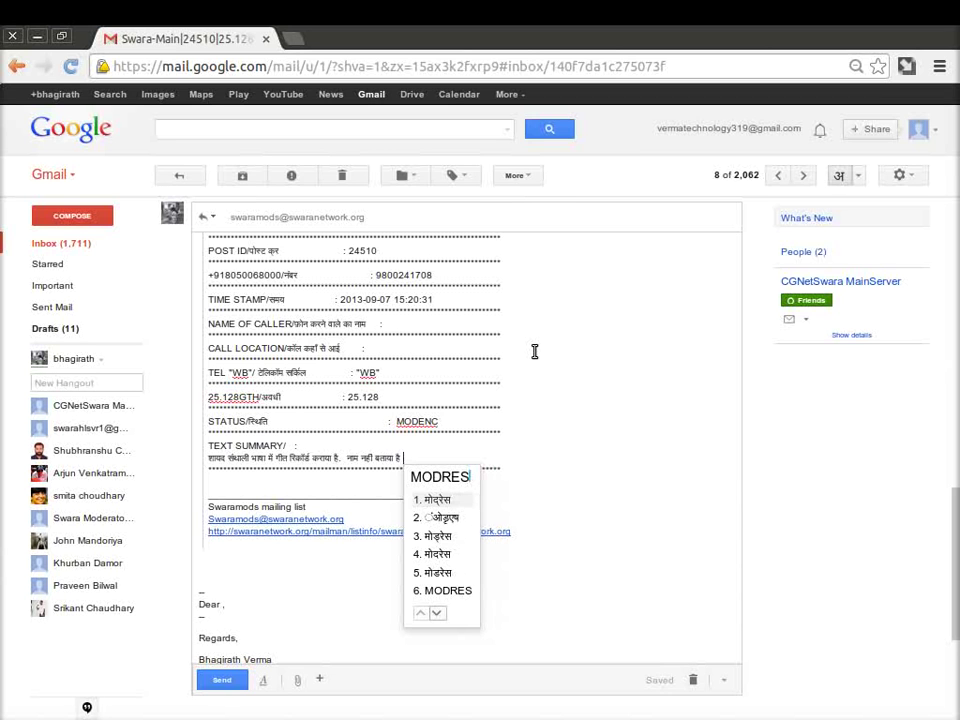
text(HAN)
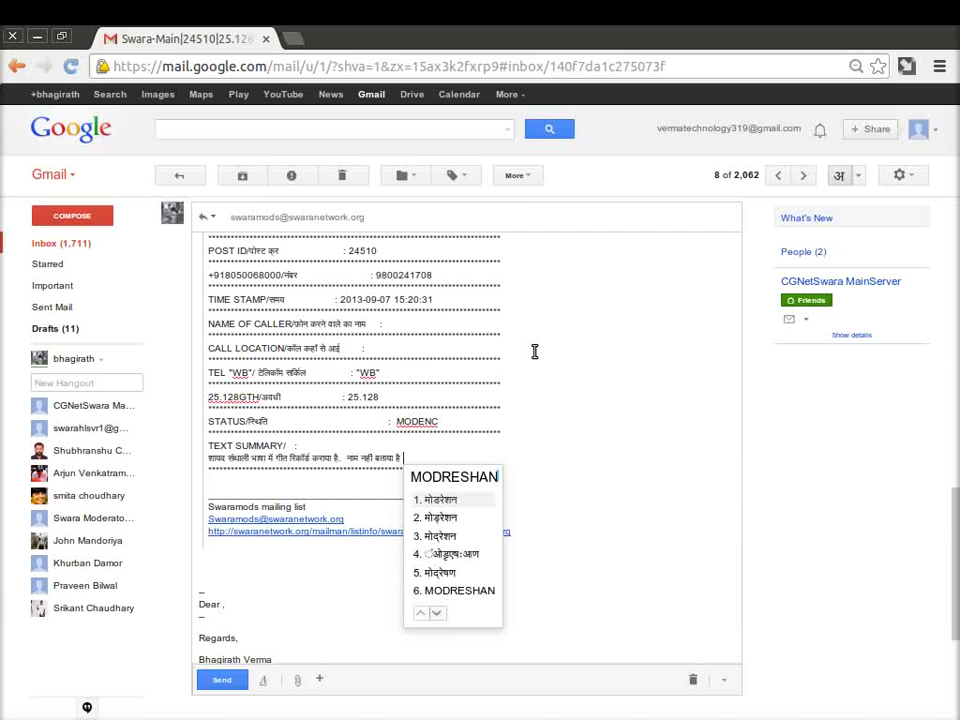
key(space)
text(TEM)
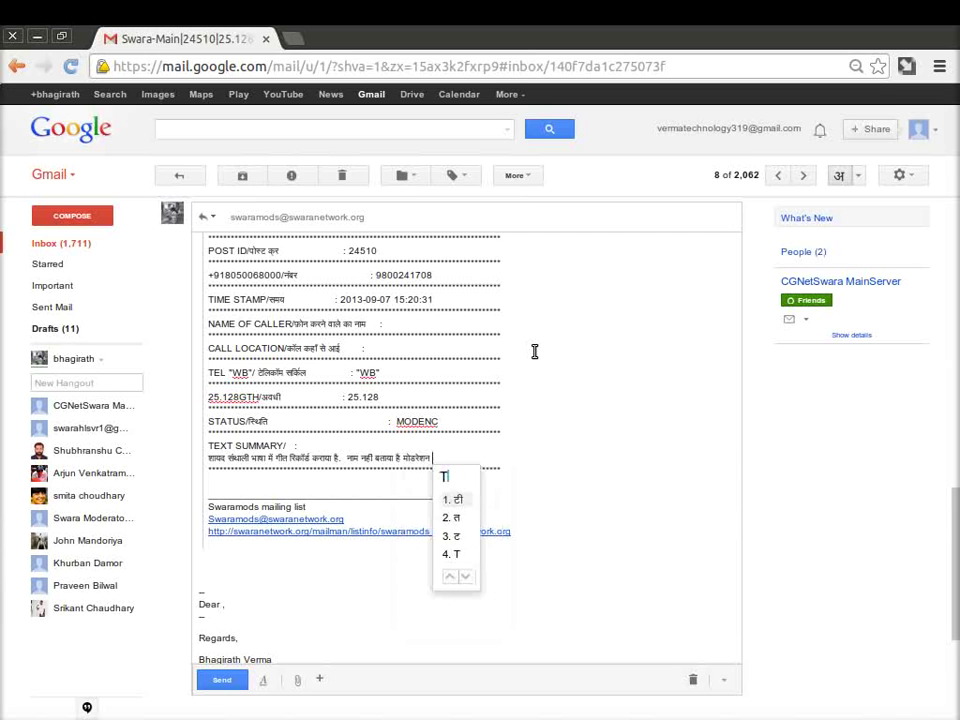
key(BackSpace)
text(AM)
key(space)
text(KE)
key(space)
text(SHANTHI)
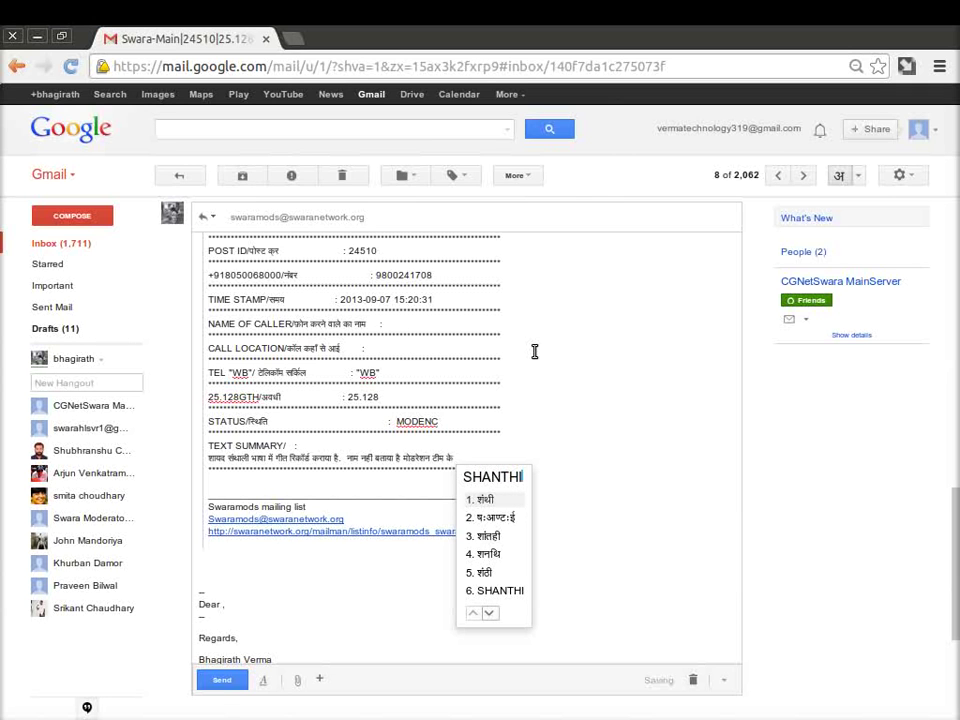
key(BackSpace)
key(BackSpace)
key(BackSpace)
key(BackSpace)
text(THI)
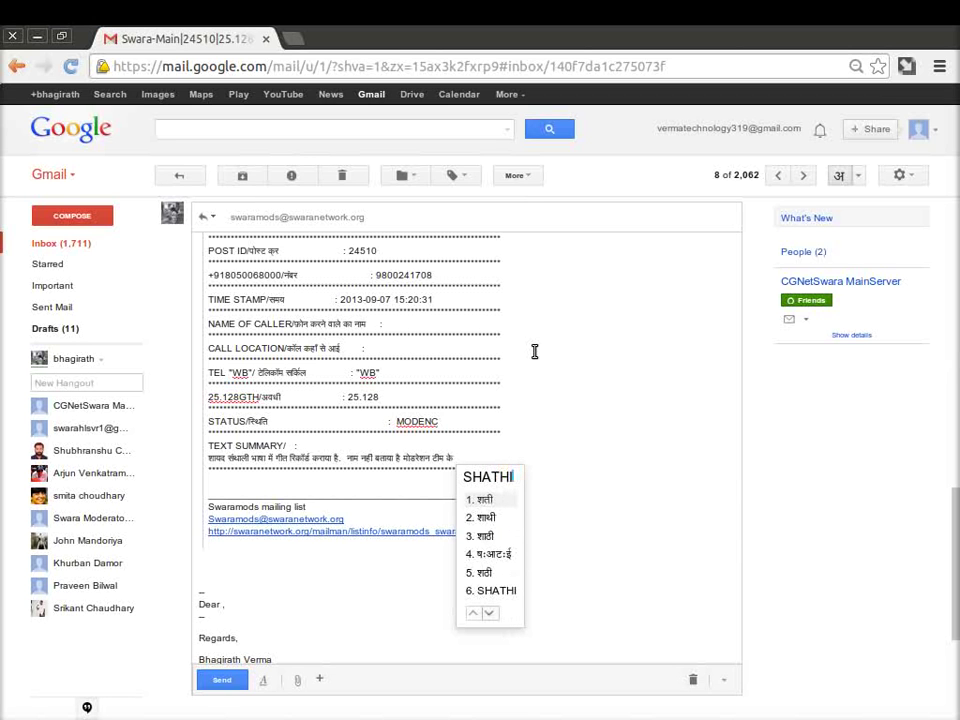
key(BackSpace)
key(BackSpace)
key(BackSpace)
key(BackSpace)
key(BackSpace)
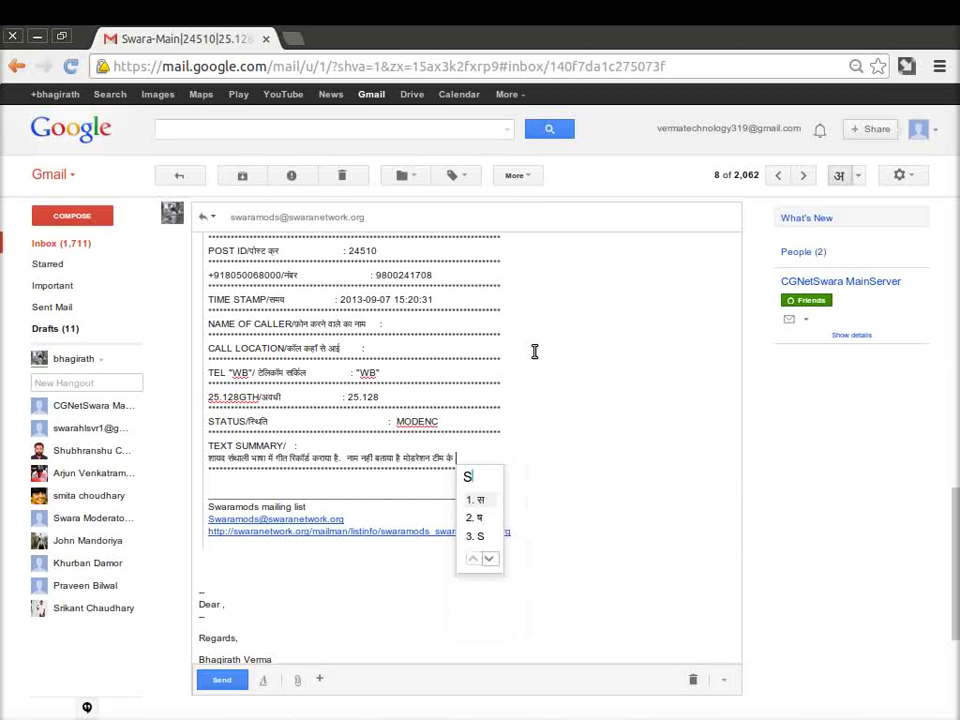
Step: Continue the text summary after "मोडरेशन टीम के" with the Hindi words "साथी कृपया"
text(A)
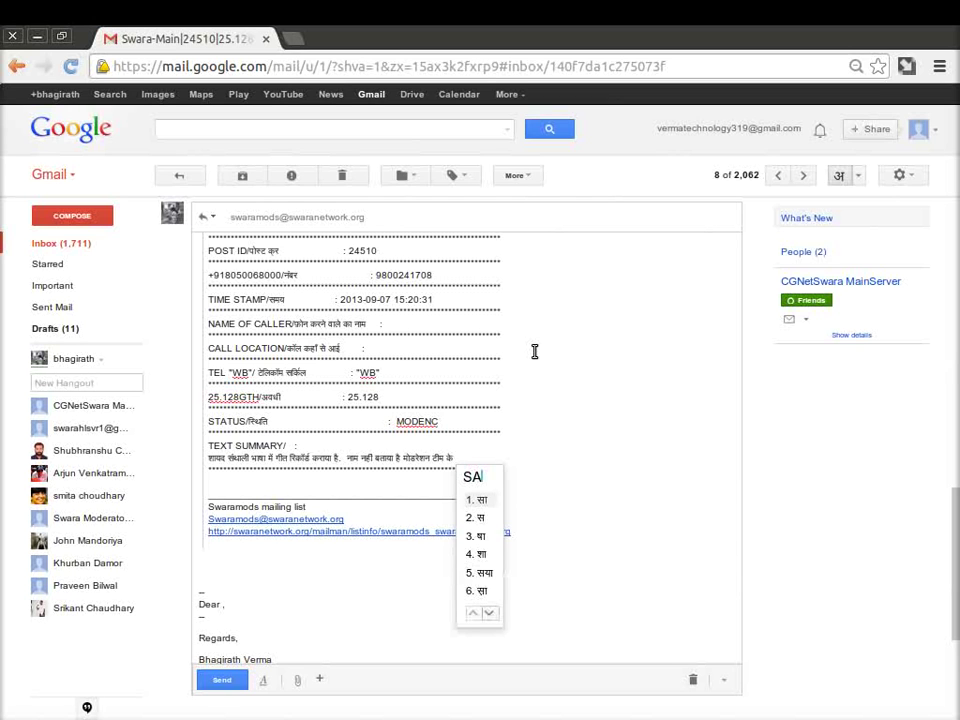
text(ATHI)
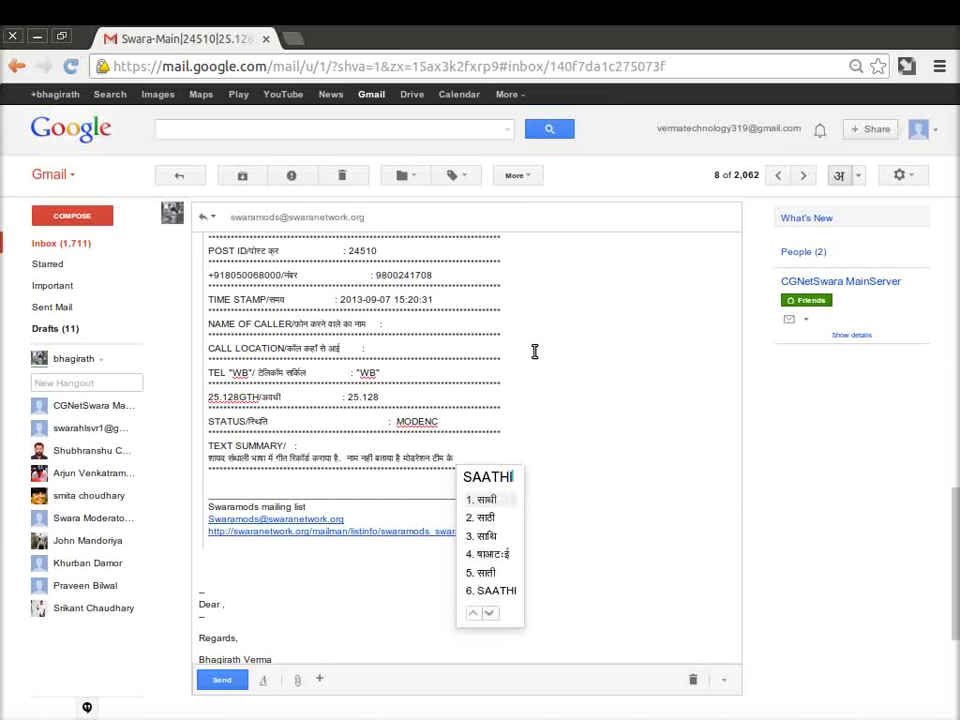
key(space)
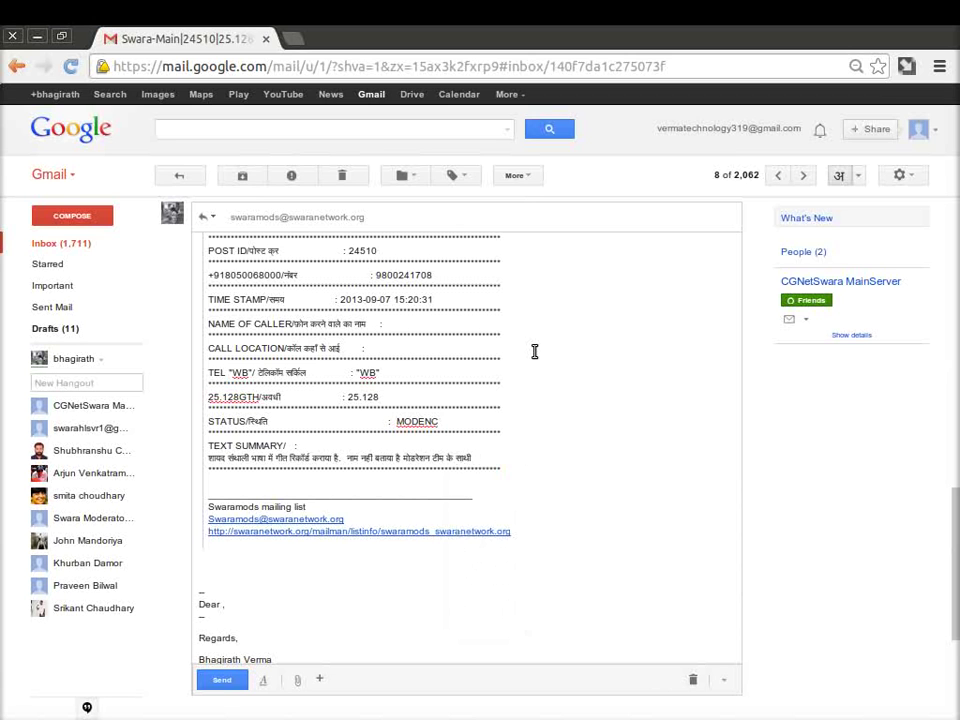
text(KR)
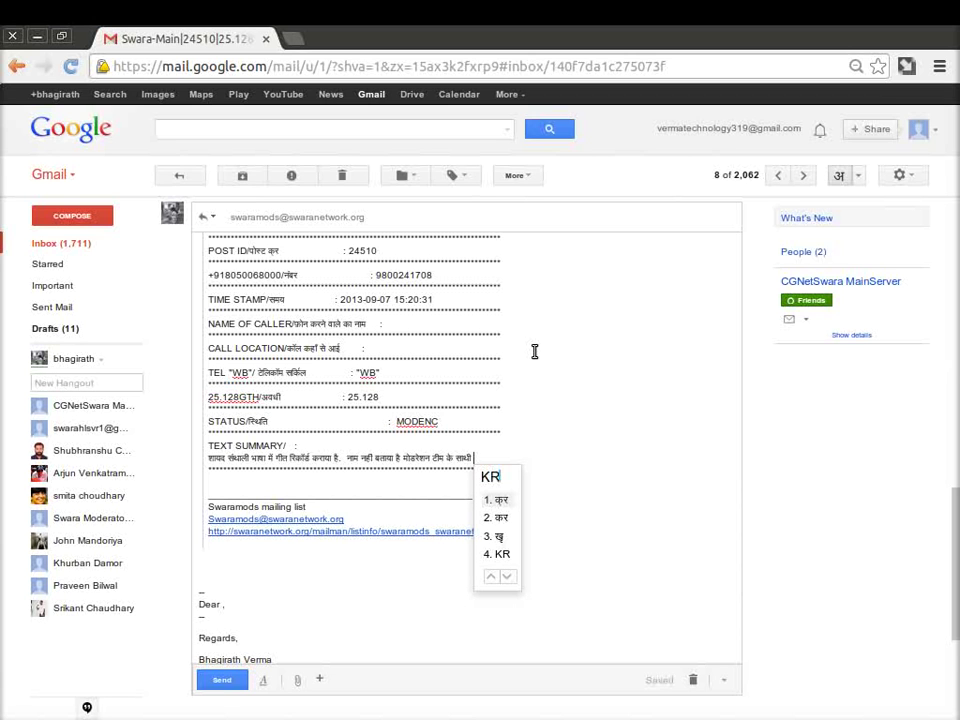
text(APYA)
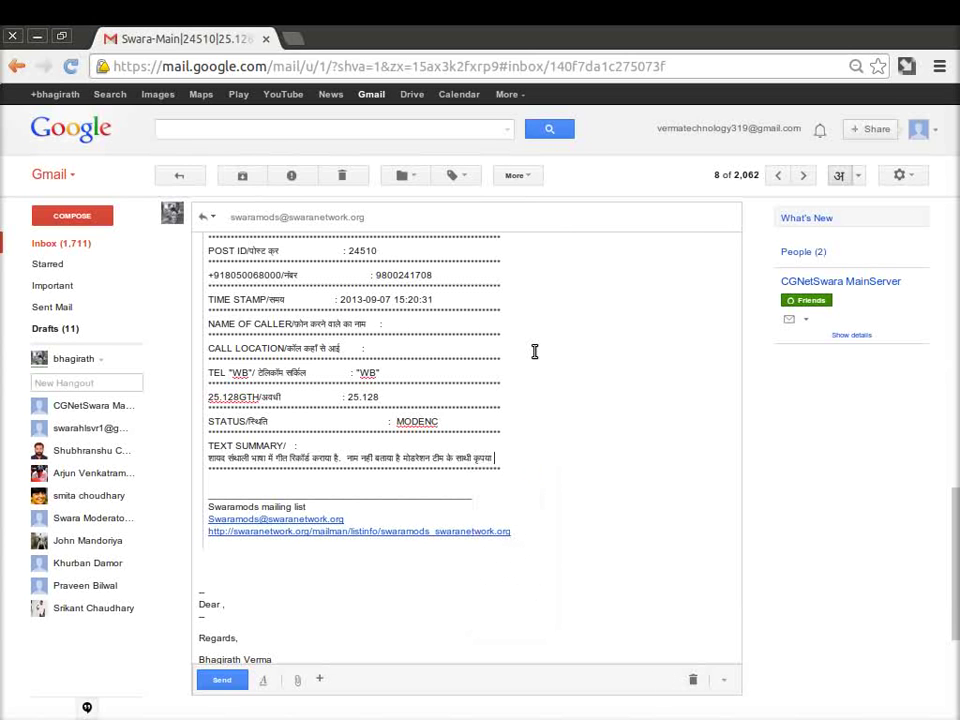
text( INE)
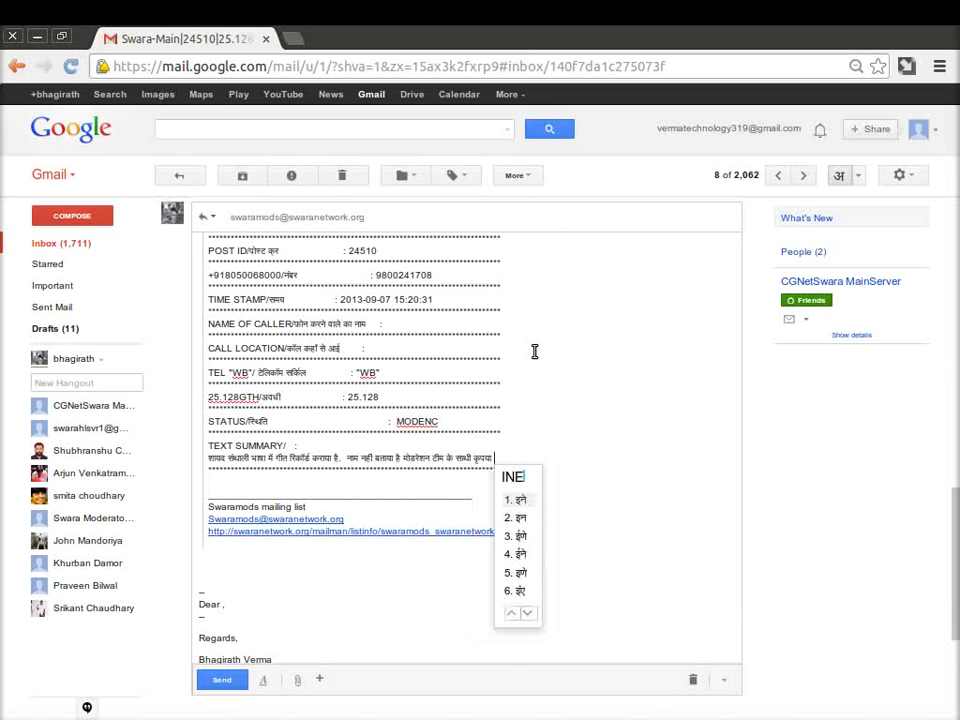
key(BackSpace)
key(BackSpace)
key(BackSpace)
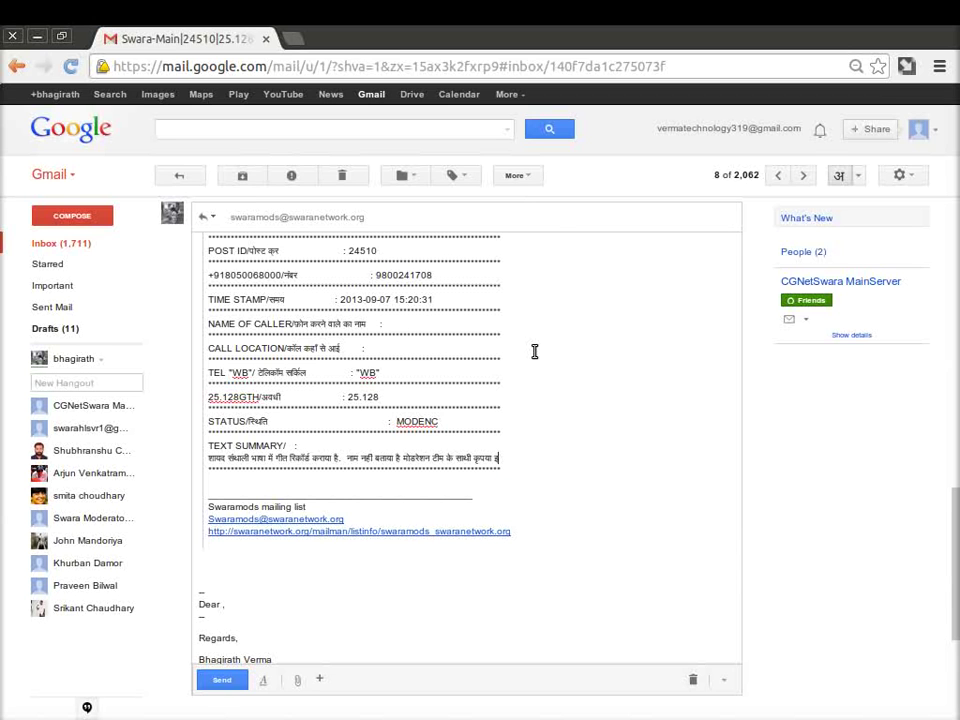
key(BackSpace)
text(NH)
key(BackSpace)
key(BackSpace)
key(BackSpace)
Step: Add the Hindi words "इन्हें कॉल करके" to the text summary, asking the moderators to call the contributor
text(inhen call kark)
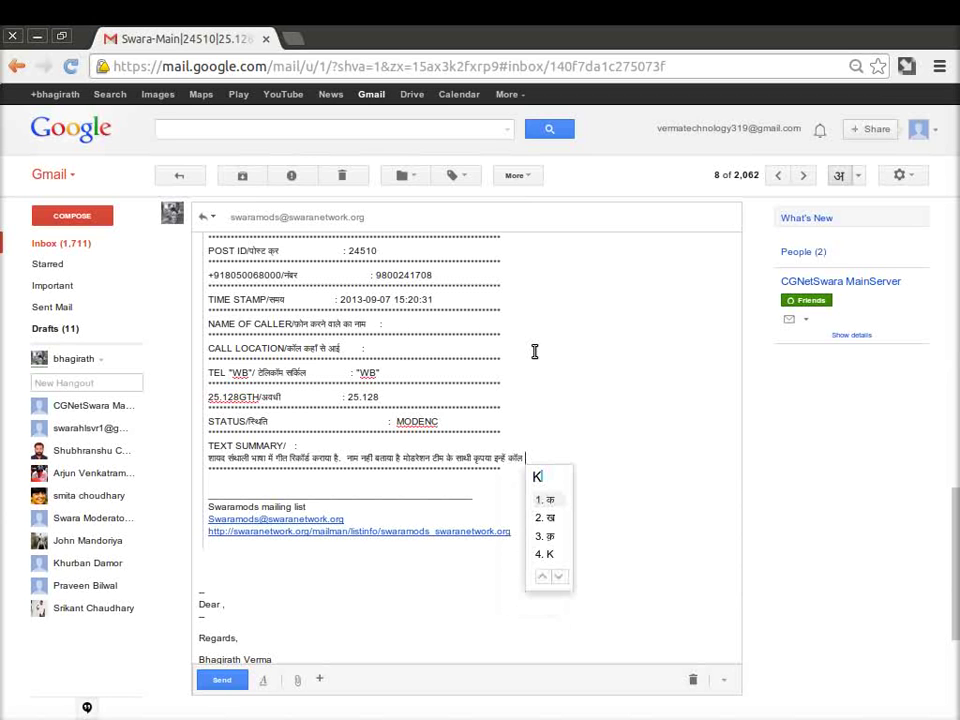
text(e )
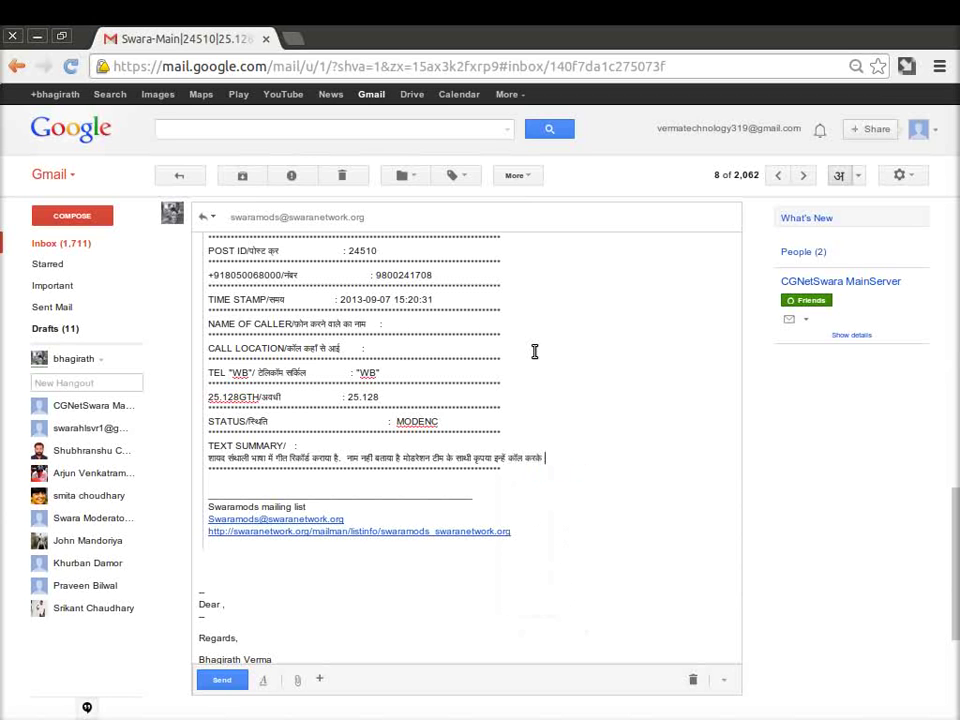
text(train)
key(BackSpace)
key(BackSpace)
key(BackSpace)
key(BackSpace)
key(BackSpace)
Step: Finish the last sentence of the text summary with the Hindi words "ट्रेन करे"
text(train)
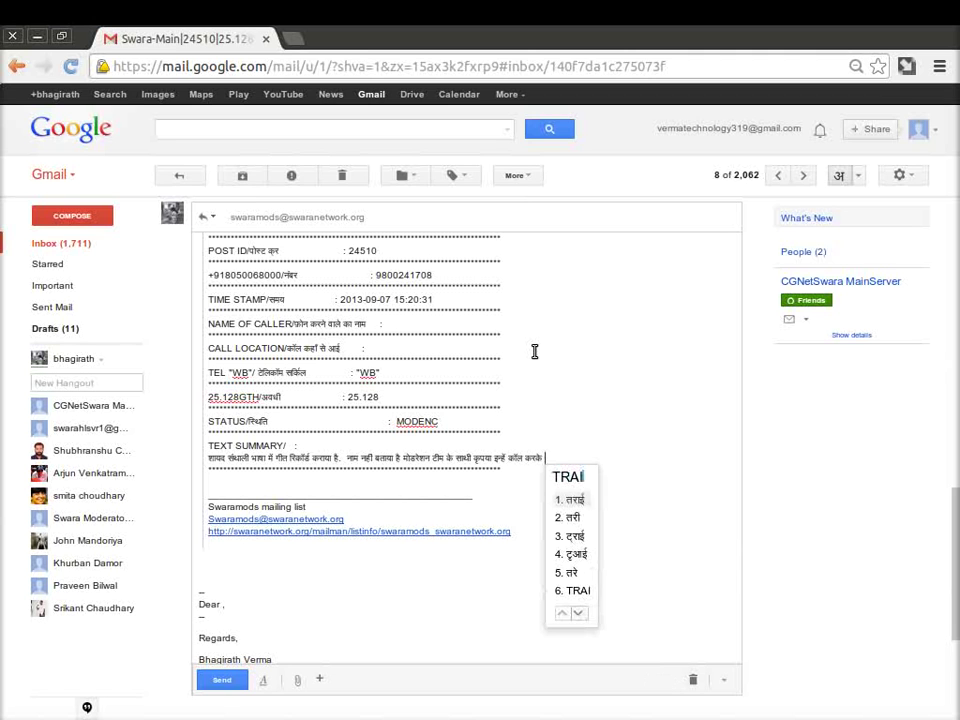
key(Return)
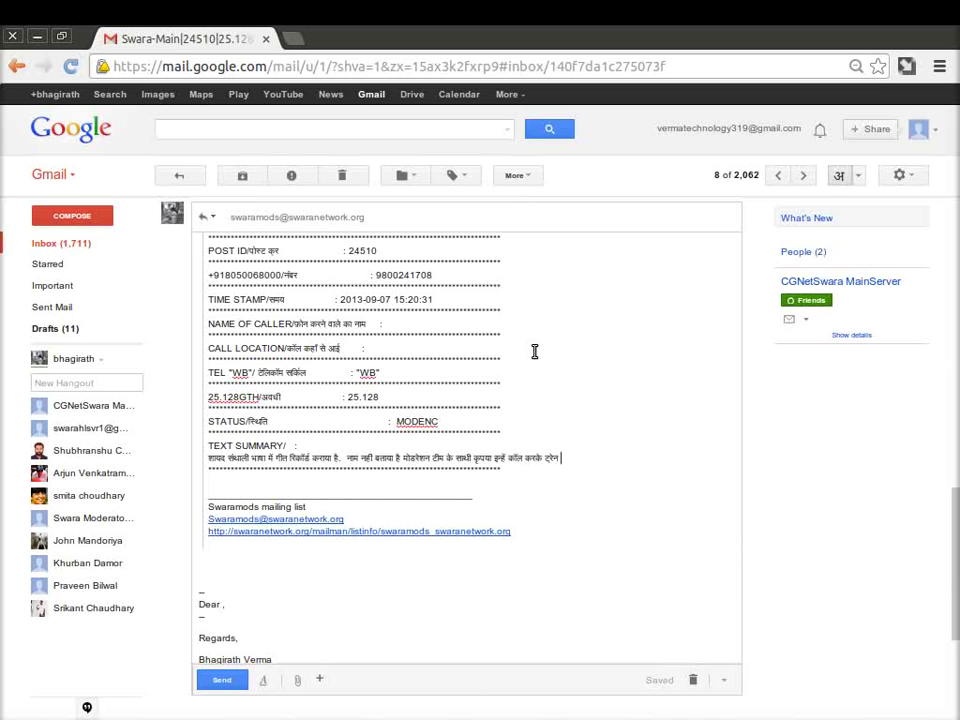
key(BackSpace)
key(BackSpace)
key(BackSpace)
key(BackSpace)
key(BackSpace)
text(train kare)
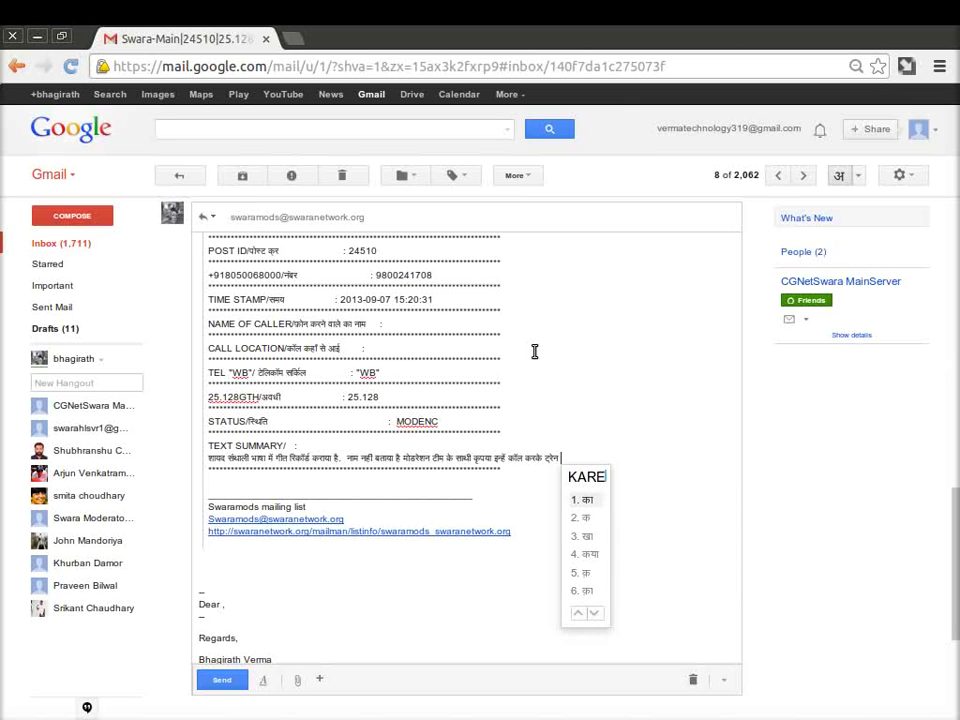
Step: Insert a period after "नाम नहीं बताया है" in the text summary to separate it from the request to the moderation team
key(Left)
key(Left)
key(Left)
key(Left)
key(Left)
key(Left)
key(Left)
key(Left)
key(Left)
key(Left)
key(Left)
key(Left)
key(Left)
key(Left)
key(Left)
key(Left)
key(Left)
key(Left)
key(Left)
key(Left)
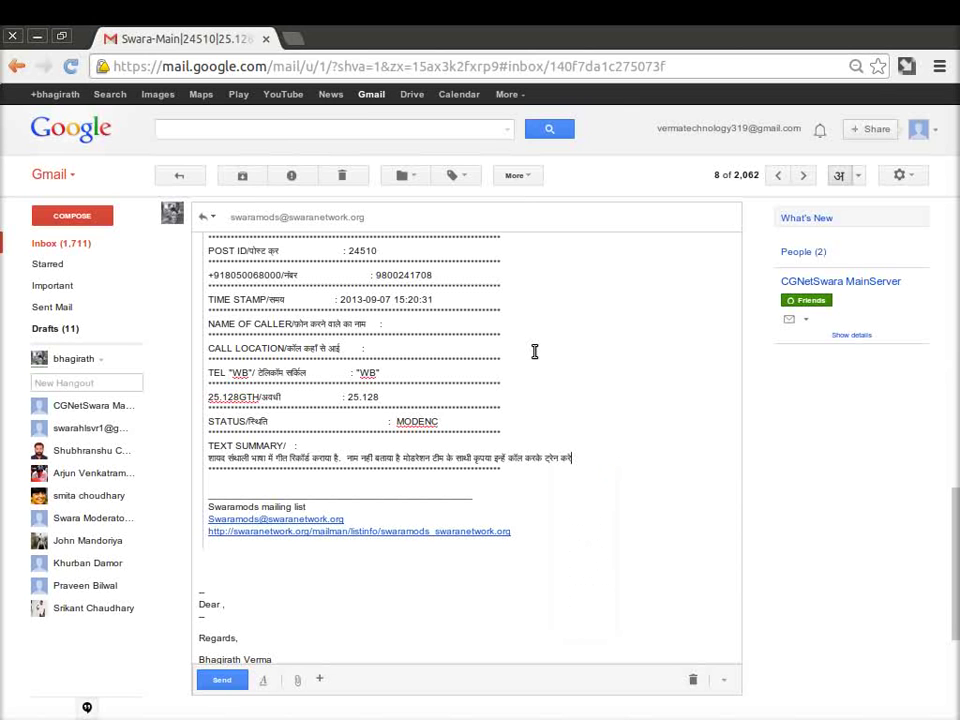
key(Left)
text(.)
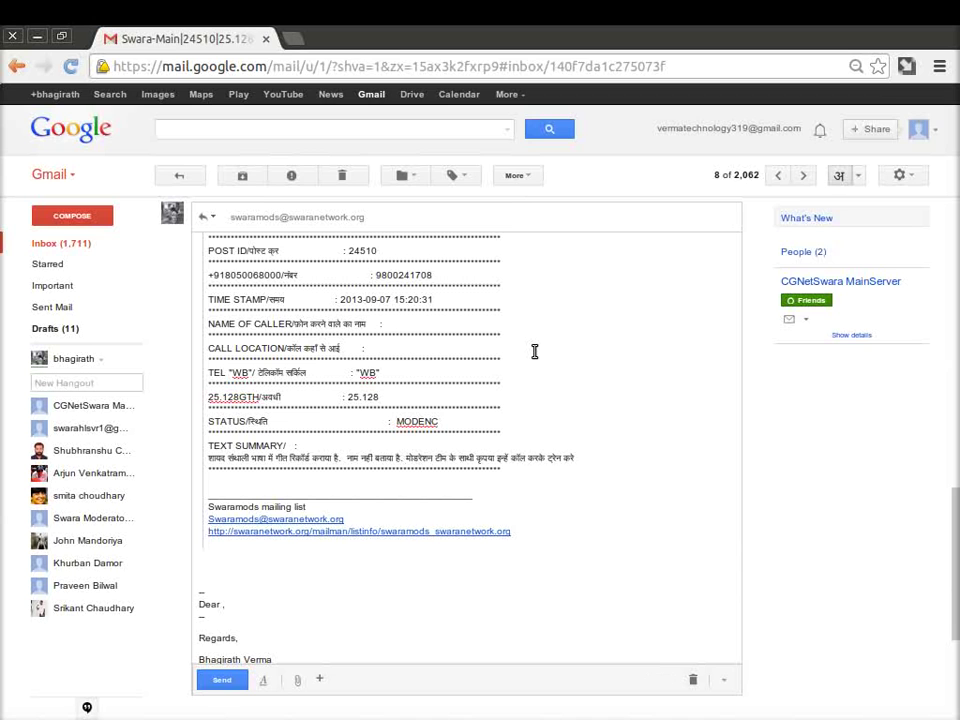
Step: Send the completed report reply for post 24510 and sign out of the mail account
click(222, 683)
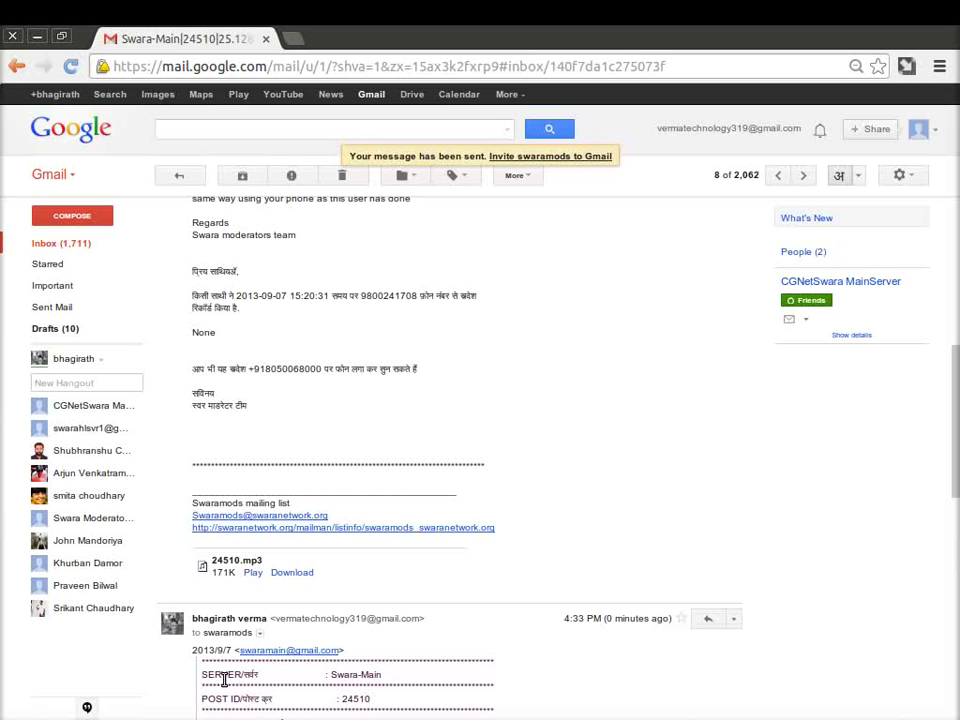
click(930, 138)
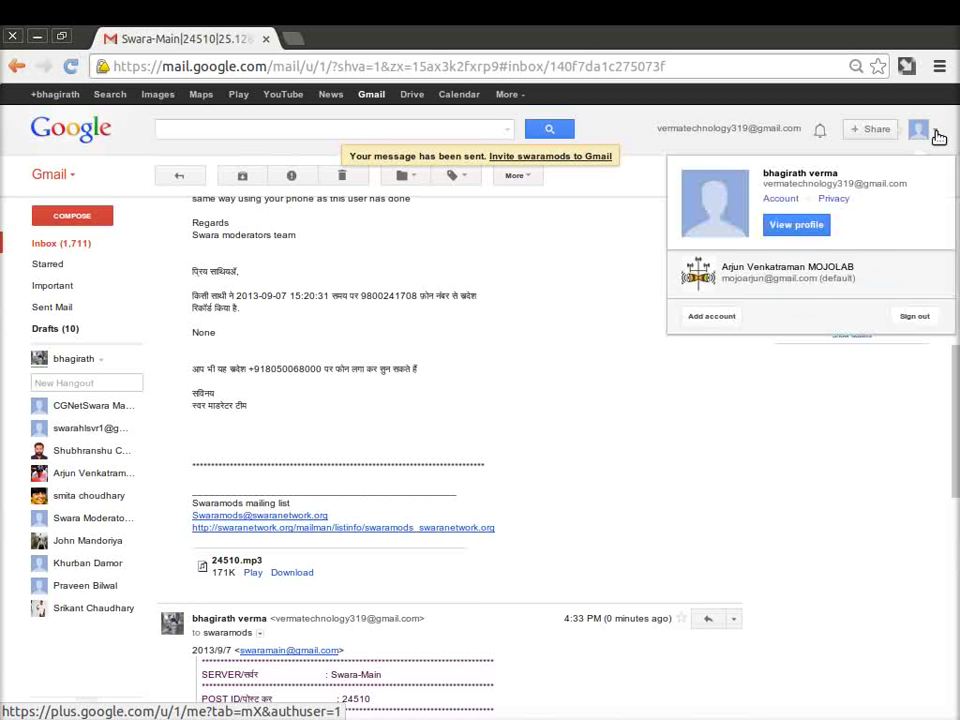
click(906, 319)
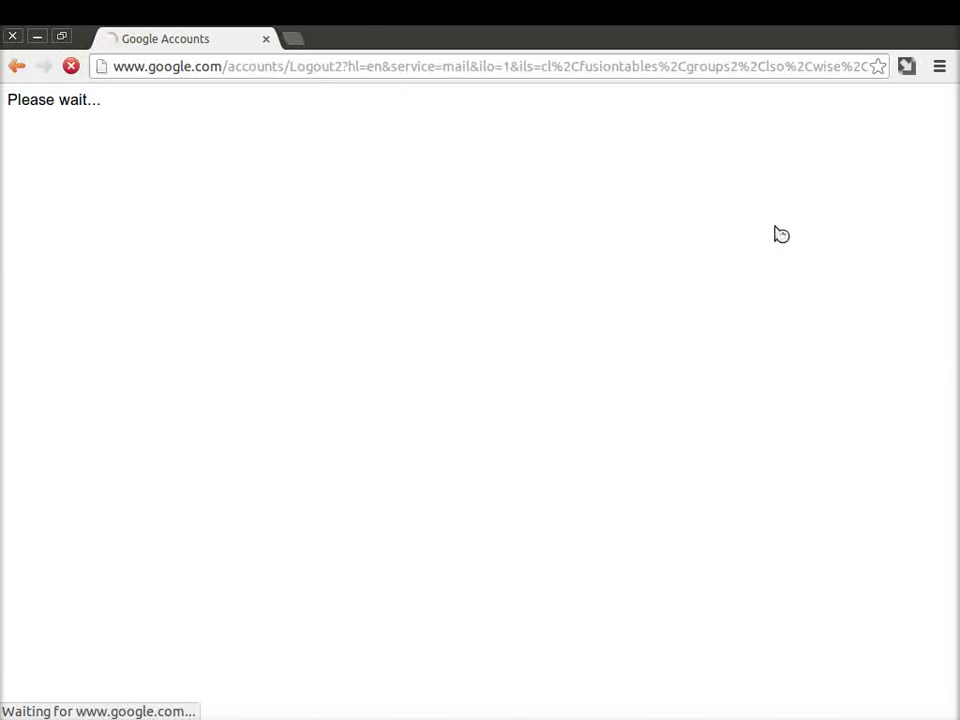
Step: Minimize the signed-out browser window and the 24510.mp3 player window
click(38, 40)
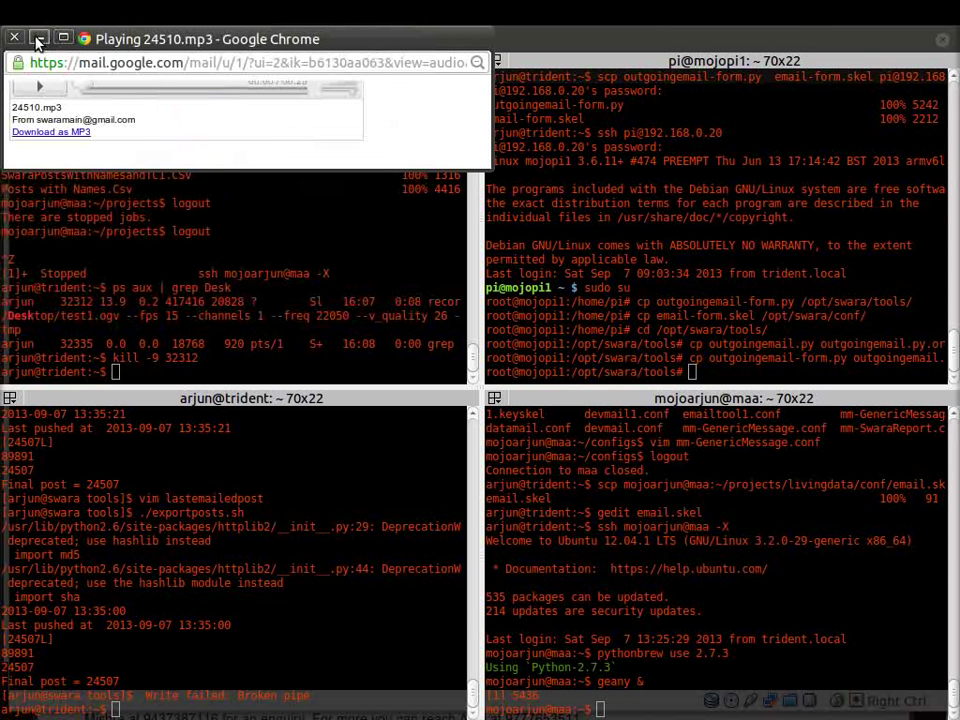
click(38, 40)
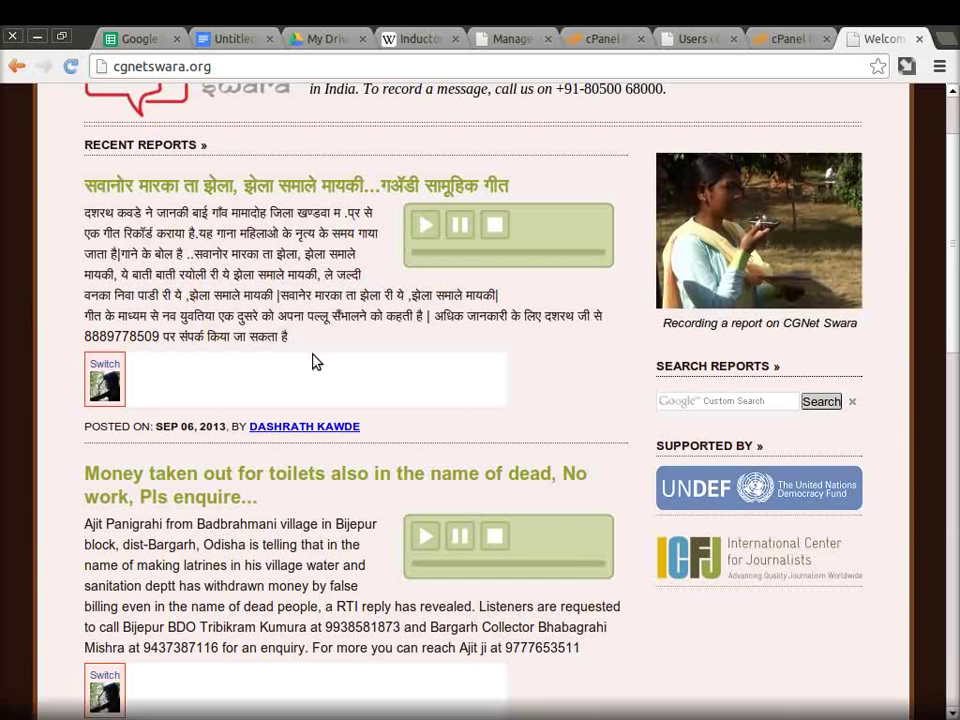
key(alt+Tab)
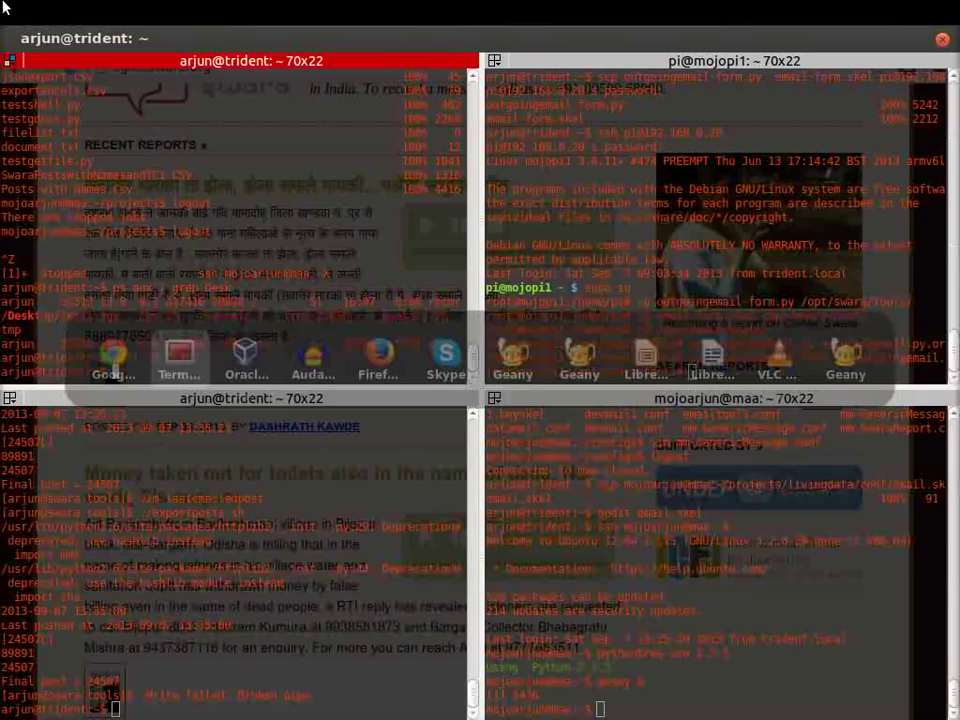
key(alt+Tab)
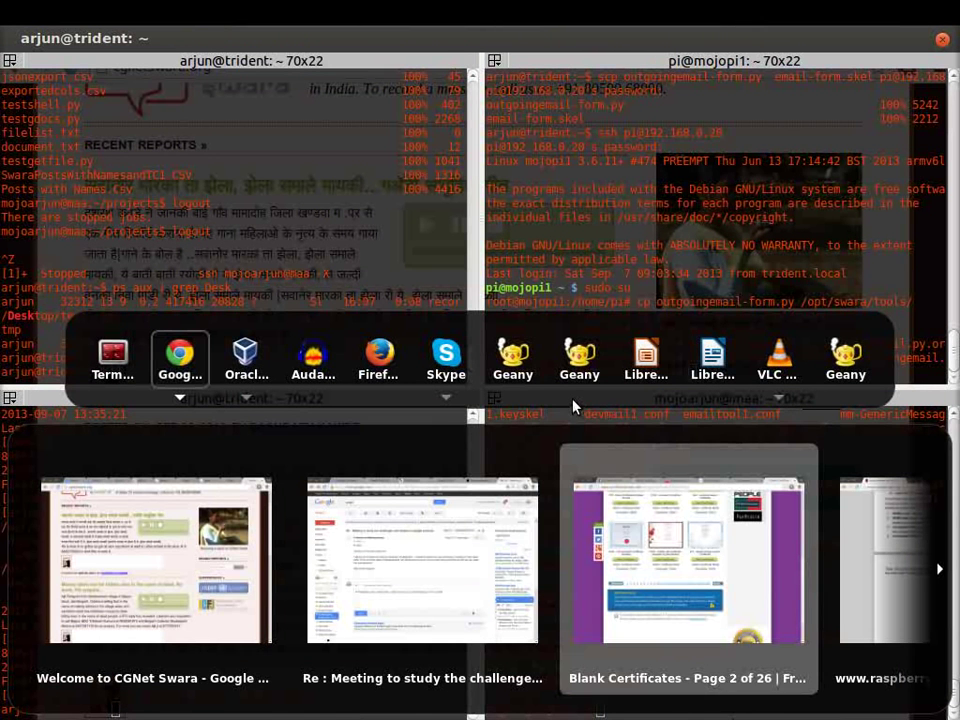
key(alt+Tab)
key(alt+Tab)
key(alt+Tab)
key(alt+Tab)
key(alt+Tab)
key(alt+Tab)
key(alt+Tab)
key(alt+Tab)
key(alt+Tab)
key(alt+Tab)
key(alt+Tab)
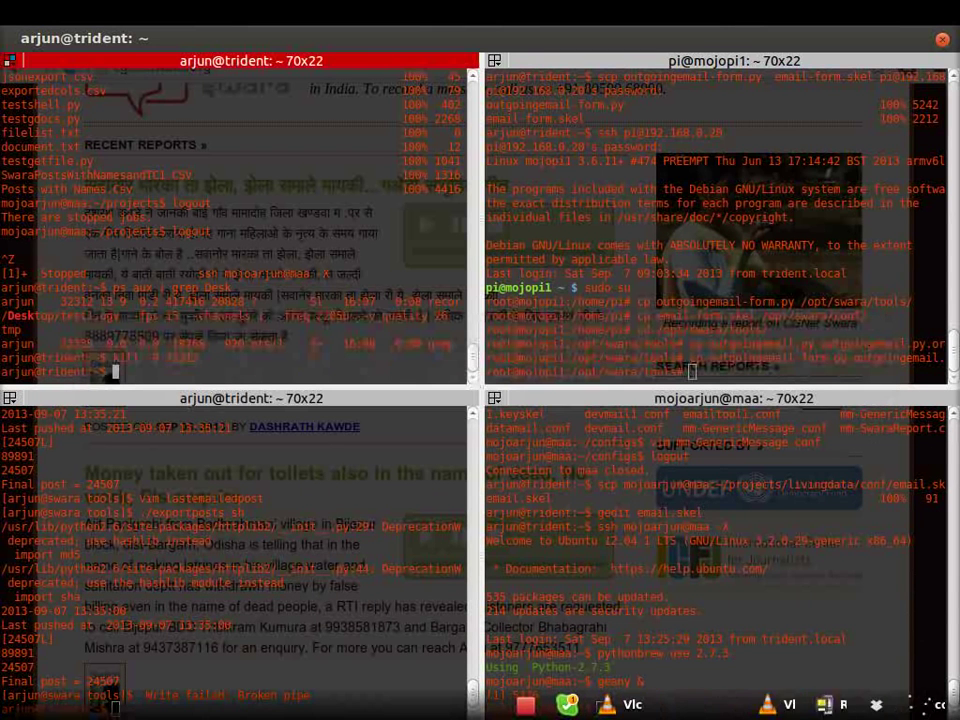
click(548, 708)
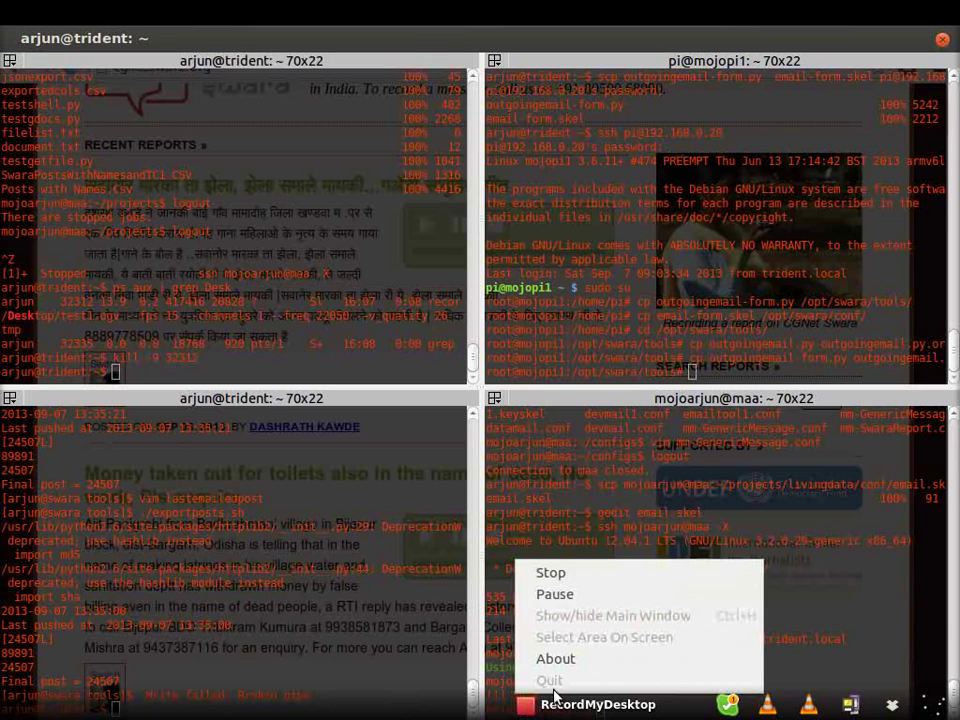